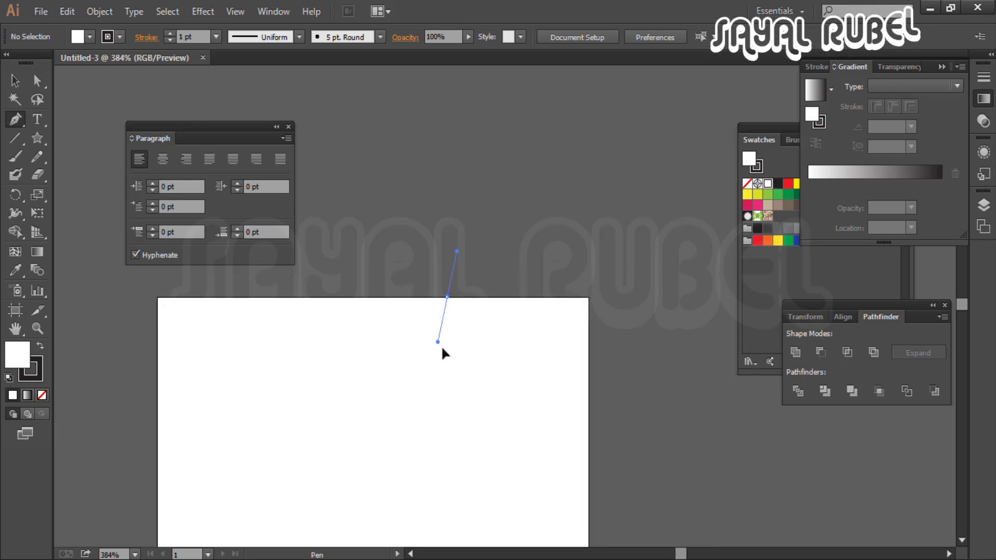
Draw a closed wavy shape covering the artboard's upper-right corner with the Pen tool
drag(531, 337, 574, 391)
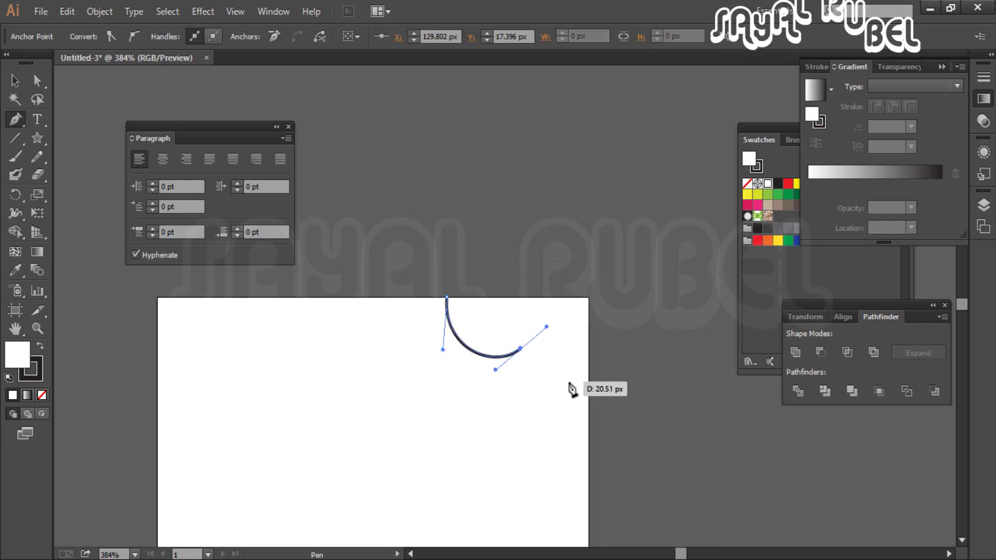
key(ctrl+z)
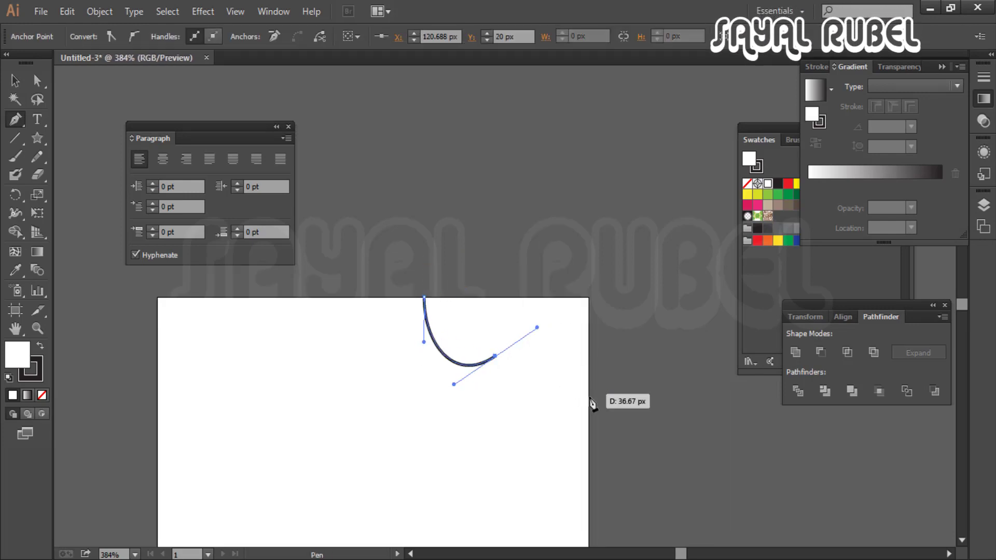
drag(558, 370, 554, 401)
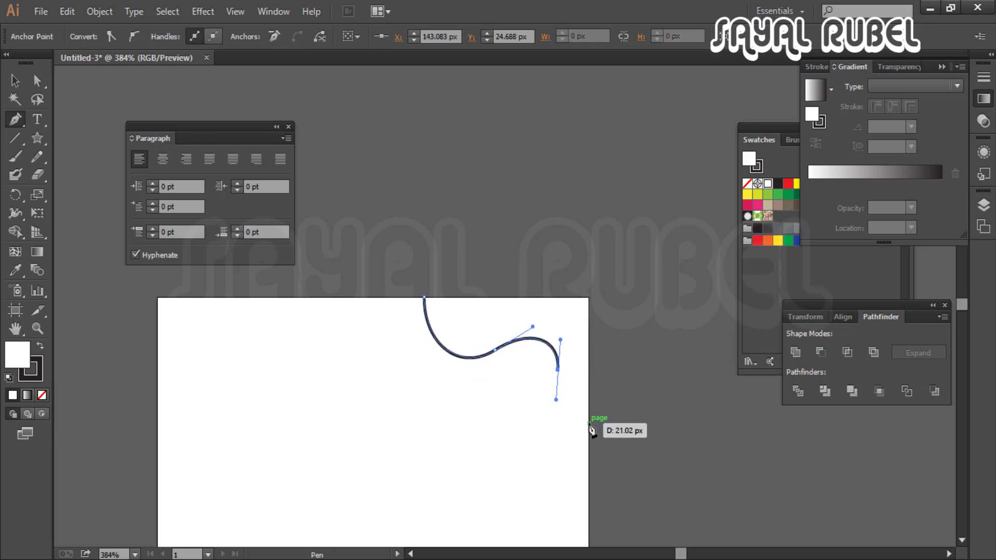
click(588, 297)
click(424, 298)
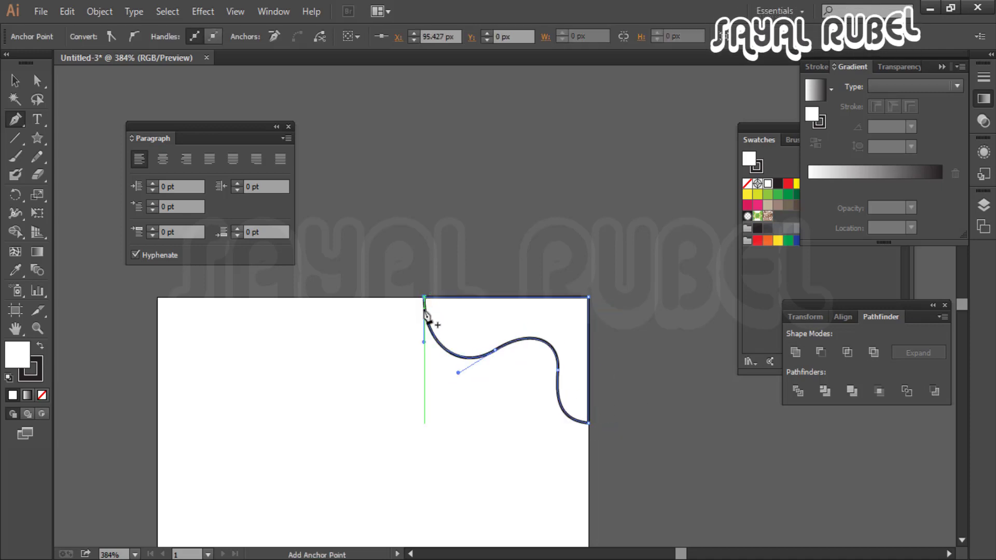
Swap the corner shape's fill and stroke, then fill it with a linear red-orange to orange F7941E gradient, ending at 83.33%
key(shift+x)
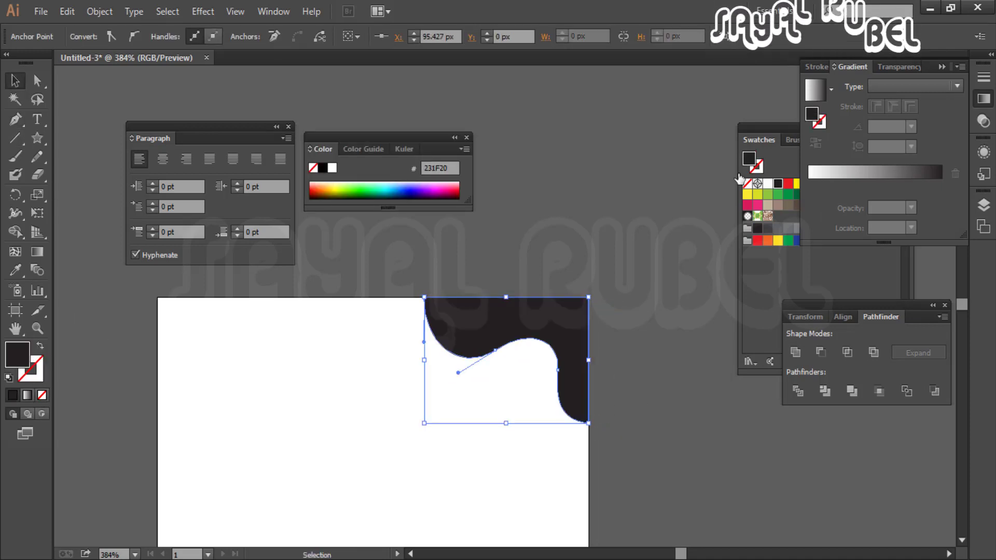
click(858, 183)
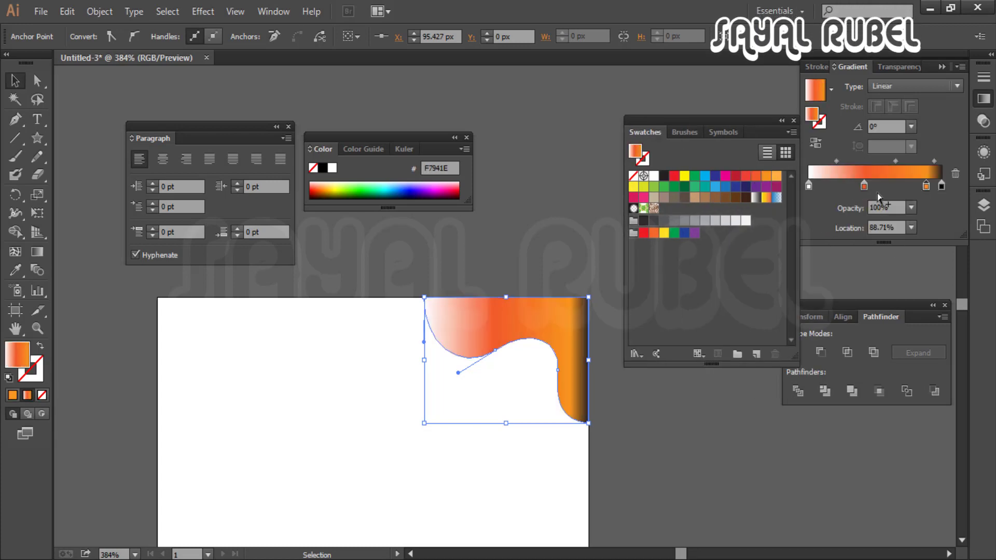
click(816, 185)
drag(806, 183, 806, 184)
drag(926, 186, 920, 184)
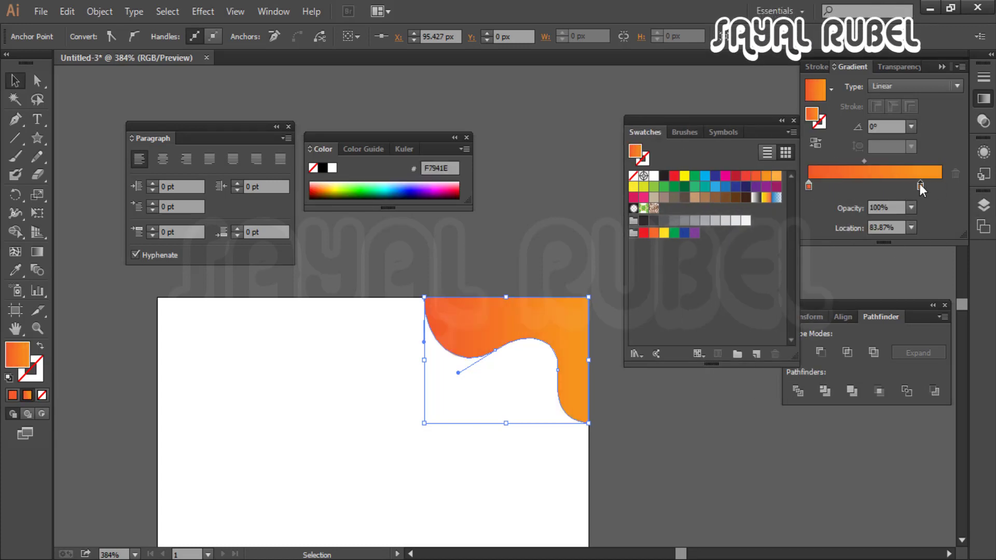
click(500, 263)
scroll(501, 262, down, 2)
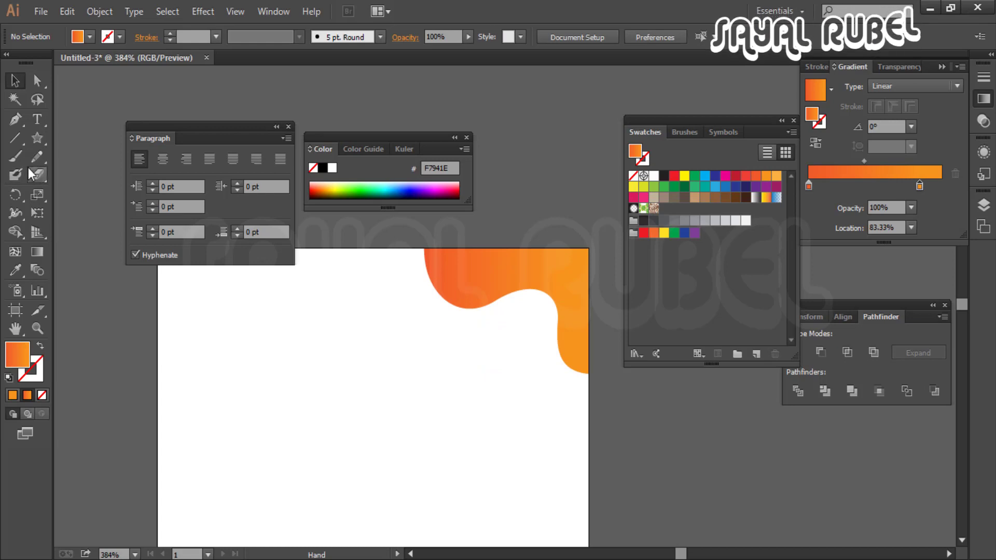
Draw a small circle on the orange shape's lower edge and give it a blue 2B3990 to purple 662D91 gradient, blue at 16.67%
drag(37, 138, 91, 174)
drag(492, 322, 500, 335)
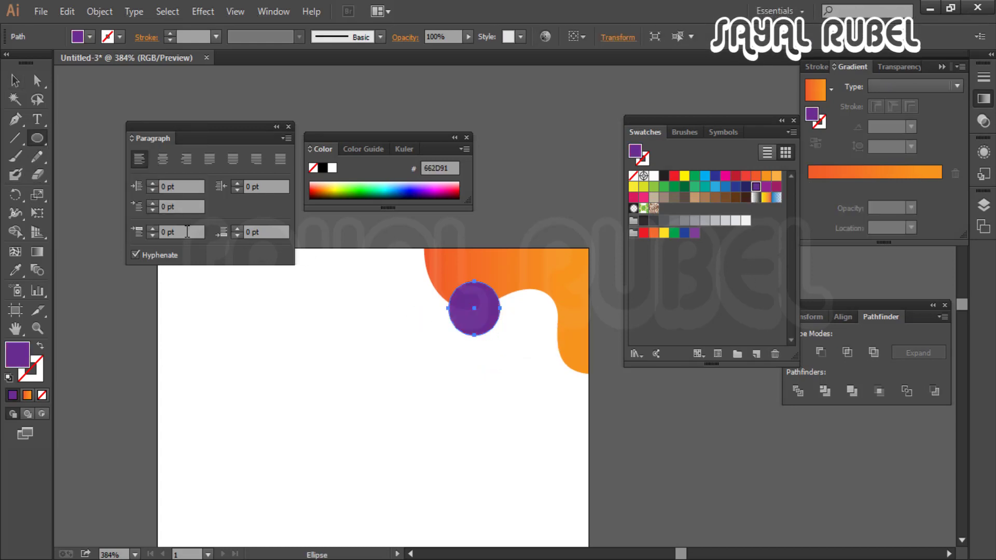
click(820, 188)
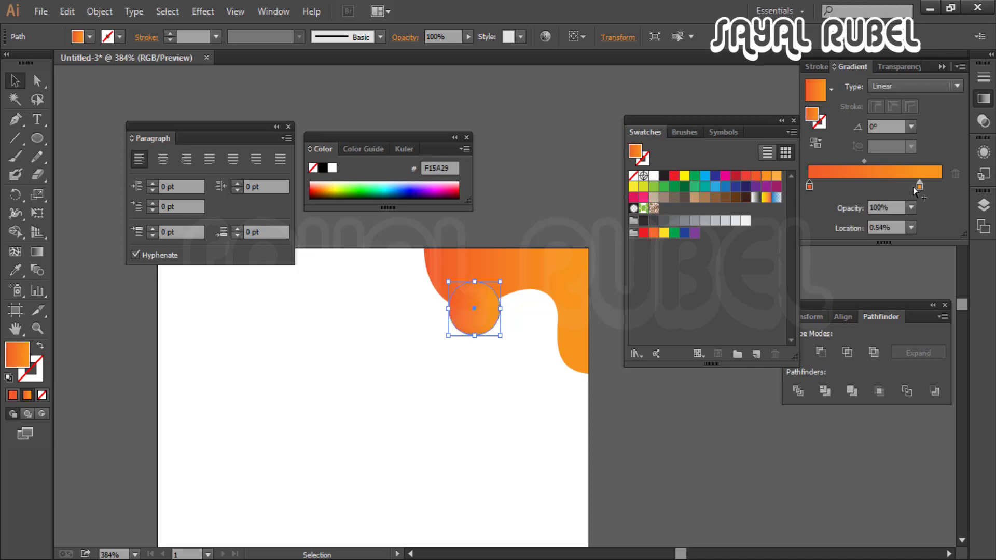
drag(735, 188, 835, 186)
drag(809, 186, 812, 223)
drag(880, 187, 949, 185)
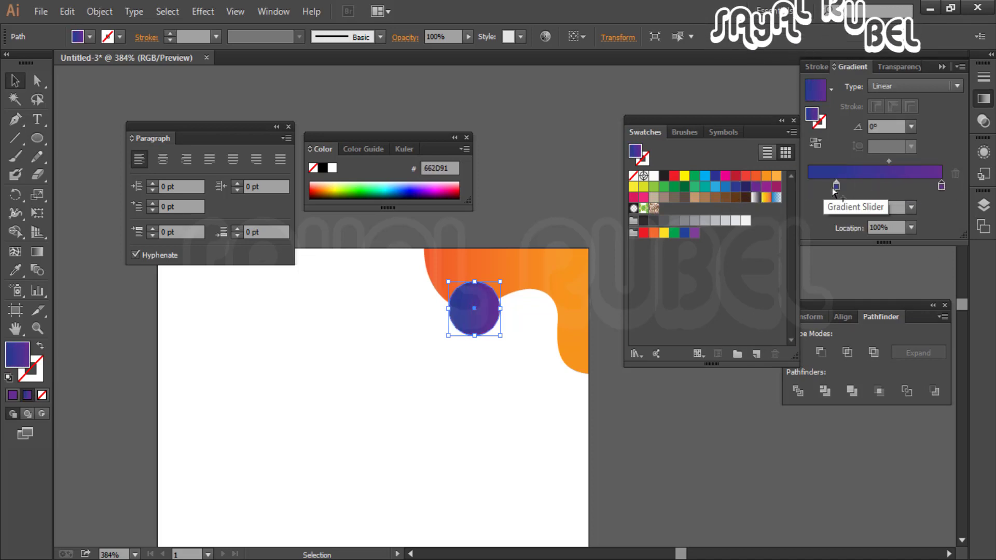
mouse_move(836, 186)
mouse_down()
mouse_move(809, 185)
mouse_move(831, 186)
mouse_up()
Change the circle's gradient type to Radial and move the gradient midpoint to 83.77%
click(917, 87)
click(903, 117)
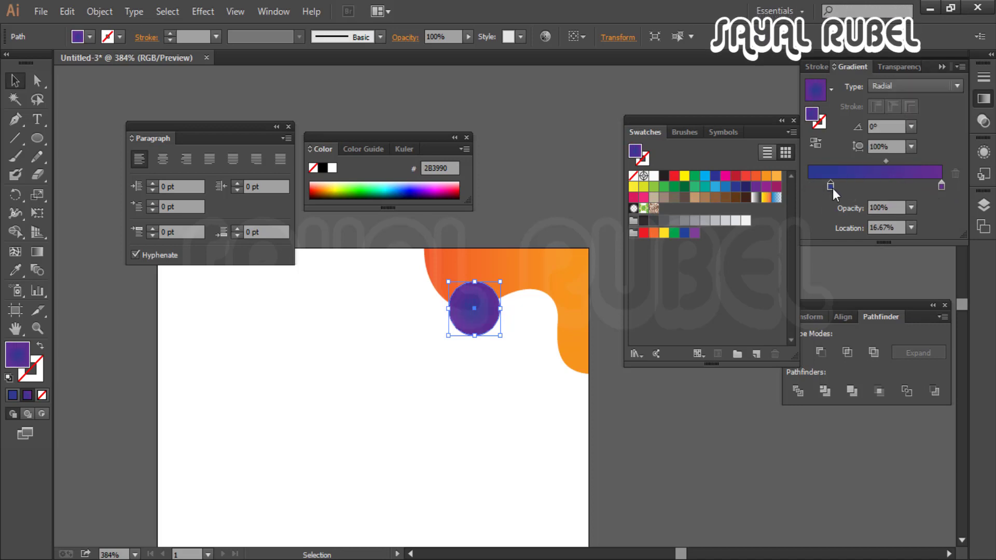
drag(875, 161, 923, 161)
key(ctrl+shift+a)
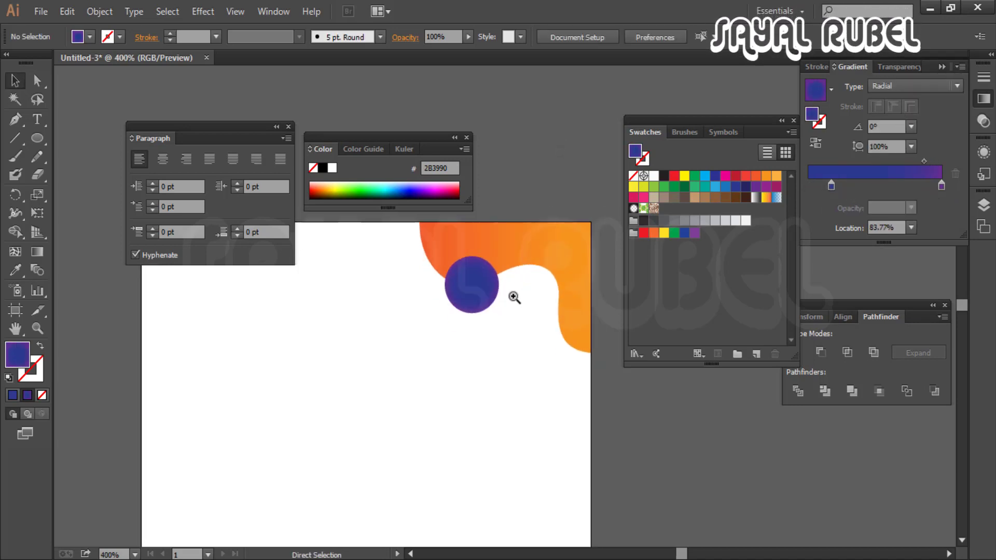
Draw a short diagonal line crossing the artboard's top edge beside the orange shape
ctrl+click(513, 296)
click(467, 138)
drag(223, 127, 188, 114)
drag(436, 352, 507, 260)
ctrl+alt+click(507, 261)
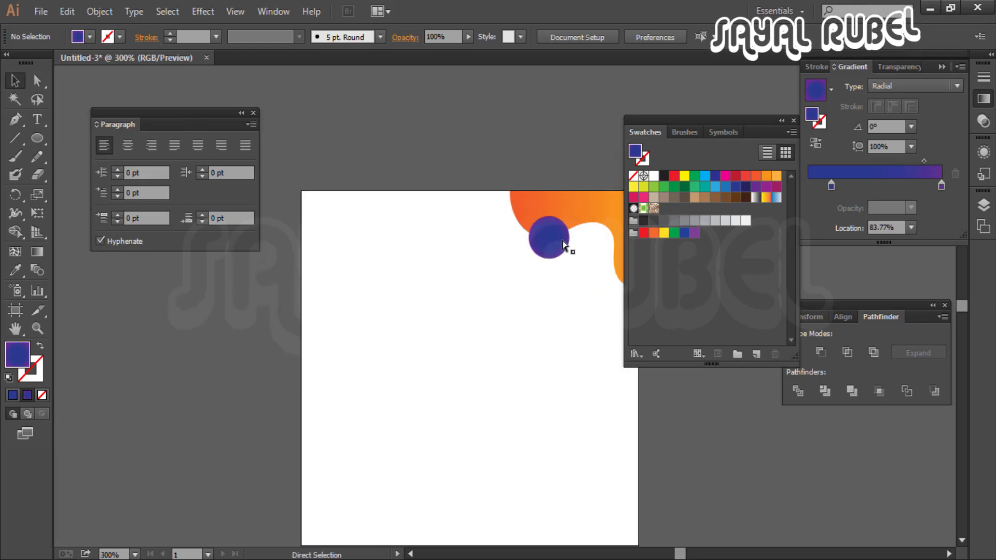
ctrl+alt+click(551, 260)
ctrl+click(474, 240)
drag(470, 294, 466, 253)
mouse_move(422, 216)
mouse_down()
mouse_move(493, 282)
mouse_move(483, 281)
mouse_up()
Give the diagonal line a 4 pt purple 662D91 stroke and expand it into a filled shape
key(F6)
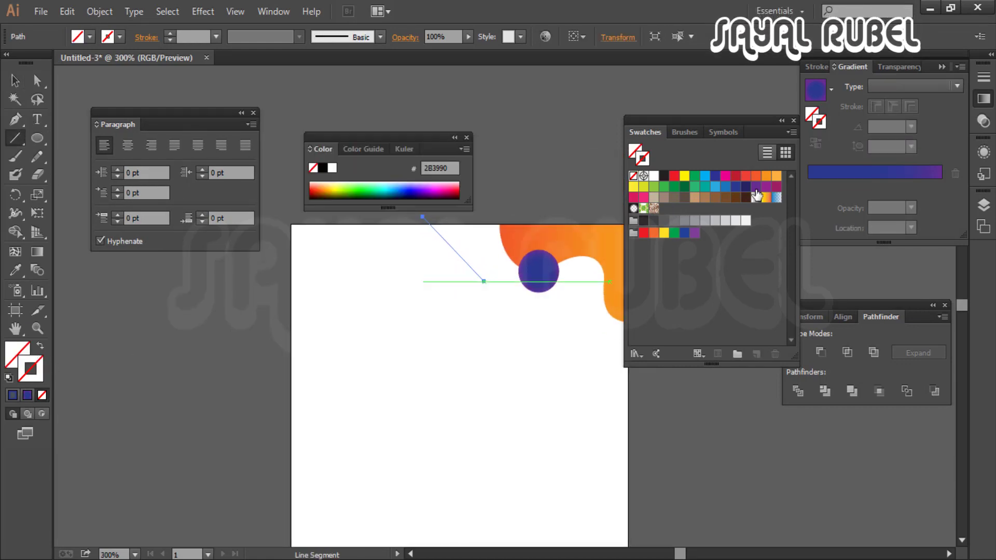
click(755, 187)
click(170, 33)
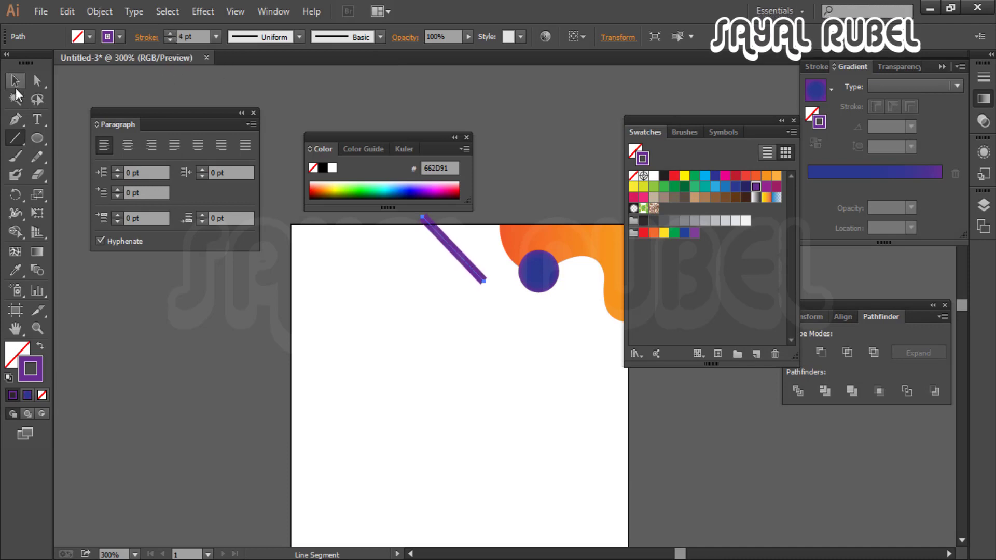
click(104, 12)
click(124, 169)
key(Return)
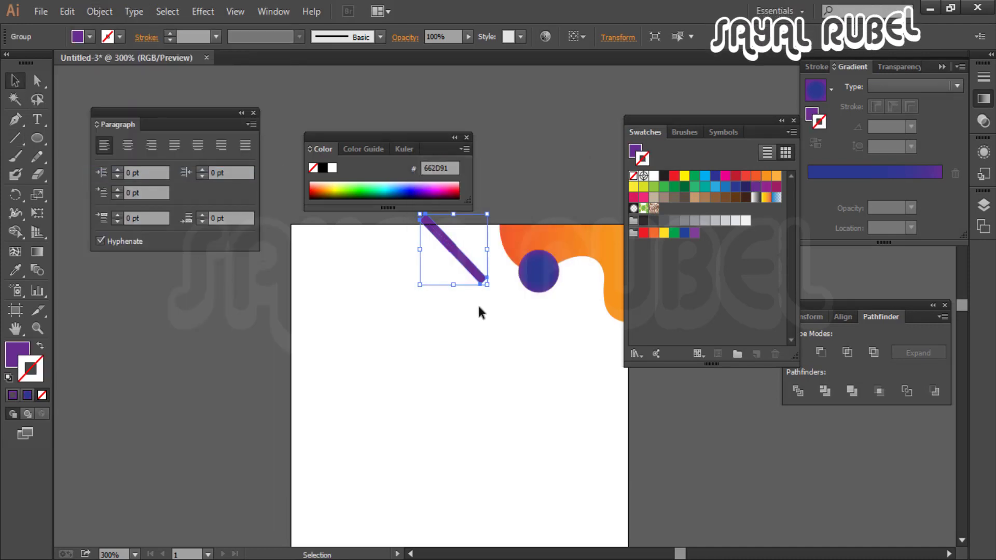
ctrl+click(501, 286)
drag(188, 200, 194, 206)
key(a)
key(ctrl+minus)
key(ctrl+minus)
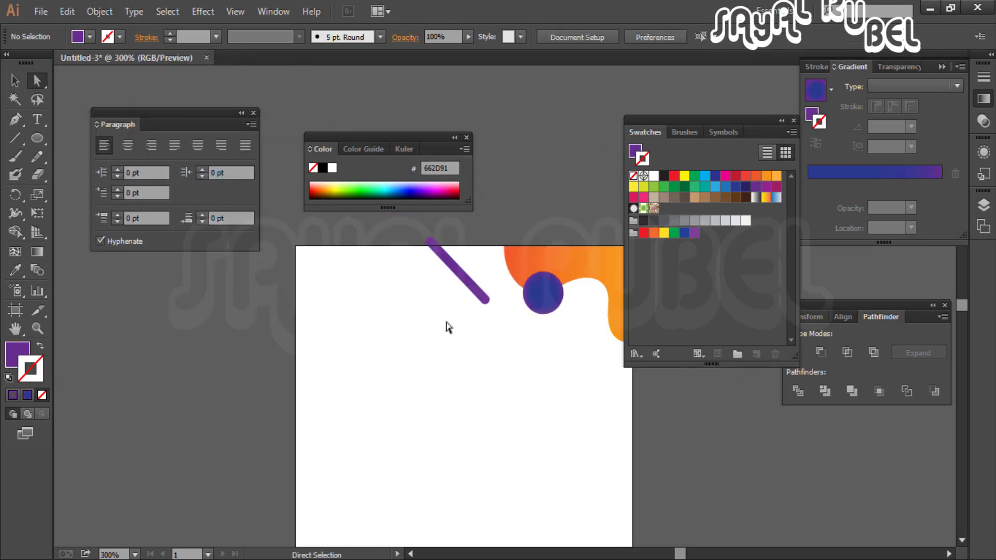
key(v)
click(452, 401)
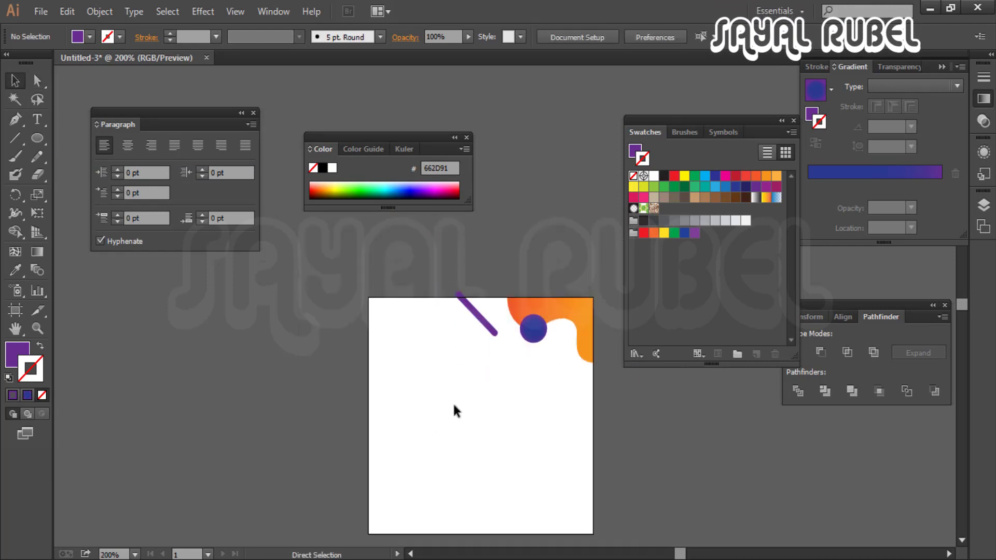
scroll(272, 313, down, 4)
scroll(400, 418, right, 2)
click(466, 136)
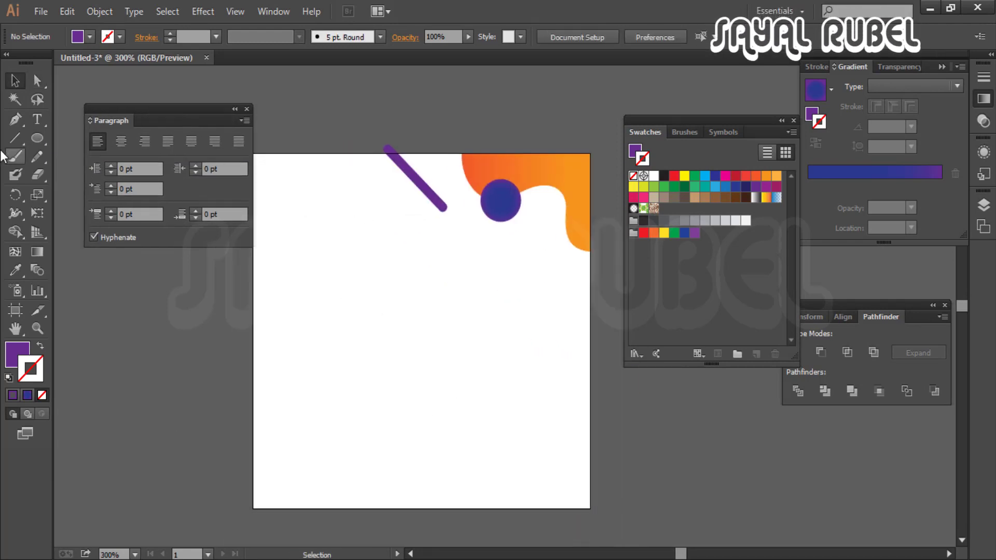
click(37, 137)
click(116, 159)
drag(369, 263, 464, 340)
key(ctrl+z)
Build two parallel diagonal purple rectangles in the middle of the artboard, with a smaller rectangle linking them
click(37, 138)
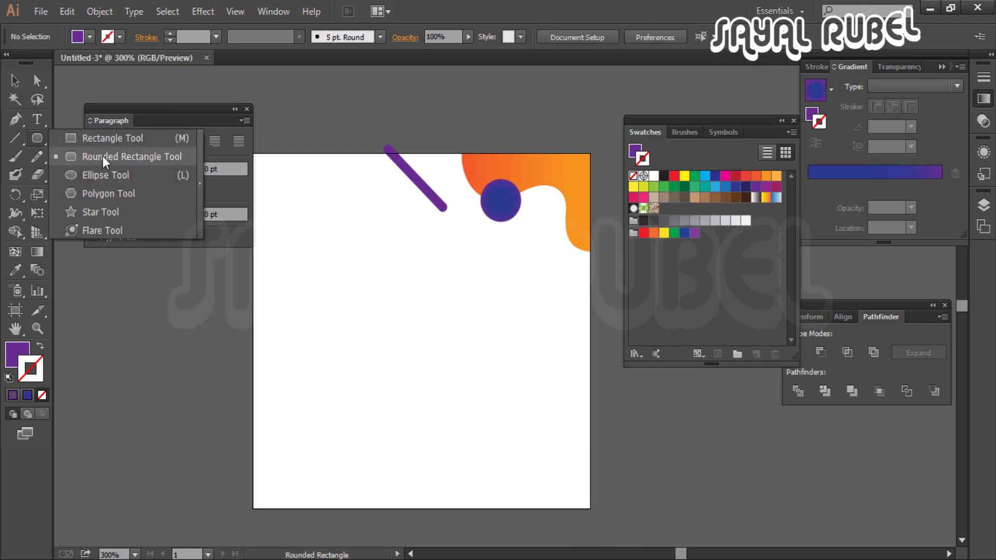
click(116, 138)
drag(369, 278, 466, 304)
mouse_move(507, 336)
mouse_down()
mouse_move(511, 345)
mouse_move(496, 332)
mouse_move(515, 322)
mouse_up()
key(v)
drag(450, 347, 418, 439)
drag(509, 322, 497, 397)
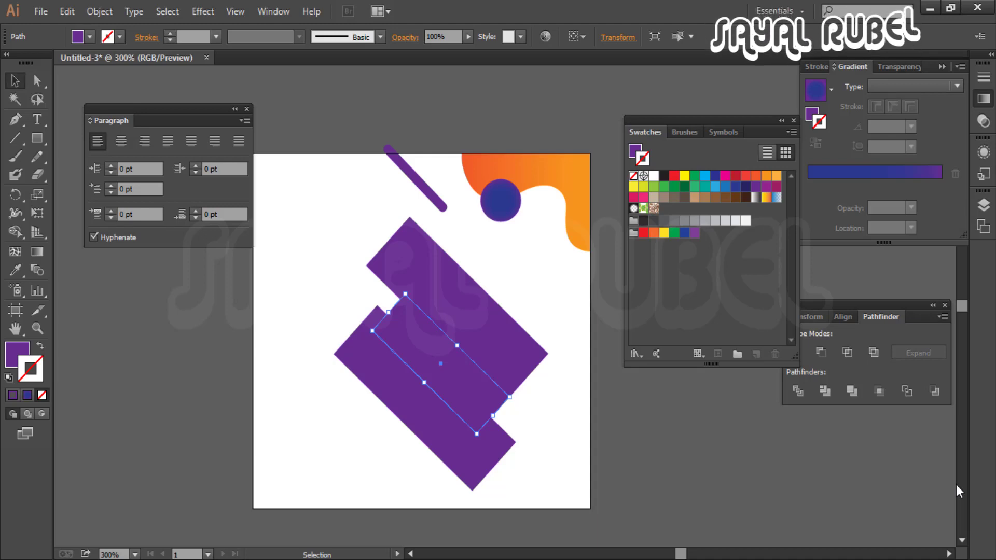
Shorten the small rectangle linking the two diagonal bars at its lower-right end
ctrl+click(423, 362)
drag(429, 359, 307, 310)
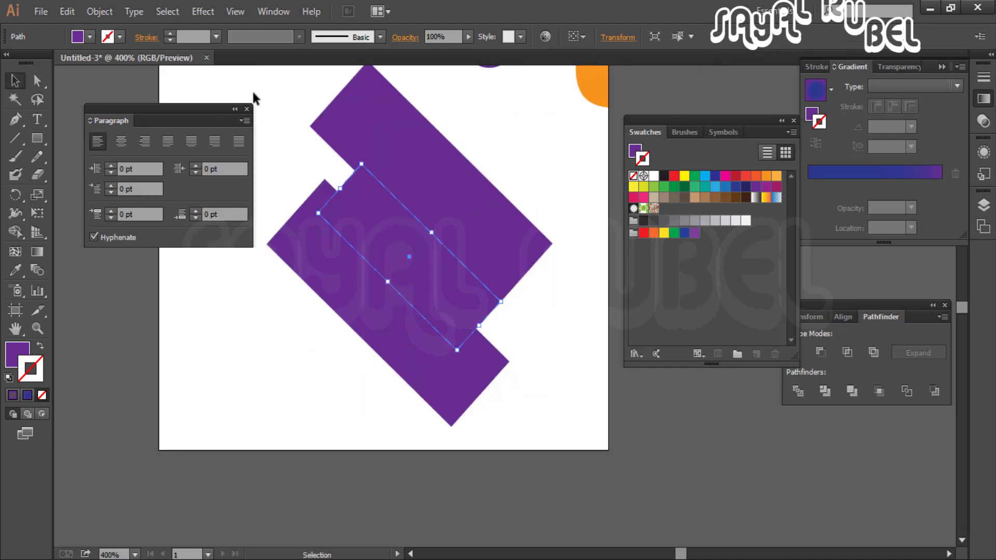
scroll(464, 326, up, 1)
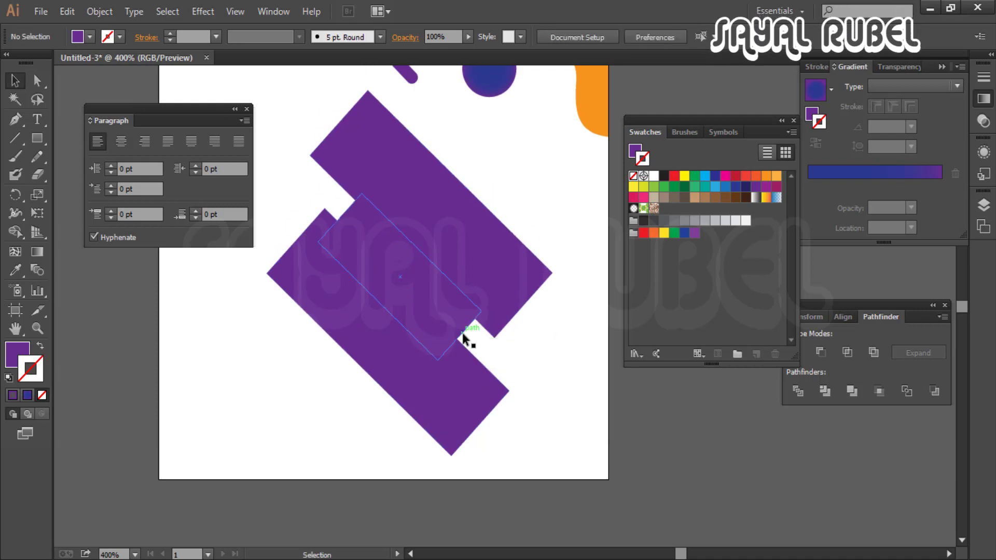
scroll(467, 337, up, 1)
Round all corners of the upper and lower diagonal bars with the live corner widgets
key(a)
click(405, 263)
drag(372, 130, 377, 156)
key(ctrl+shift+a)
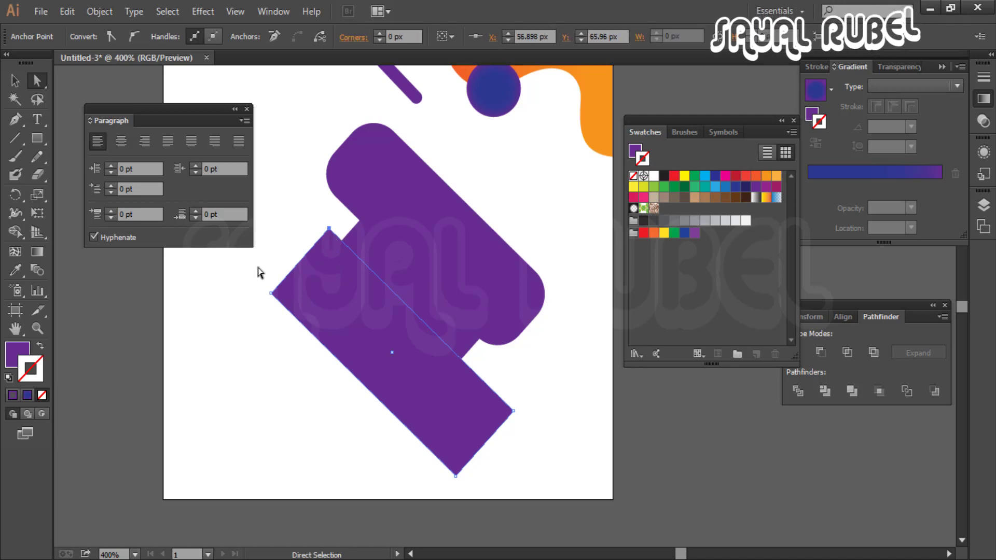
key(v)
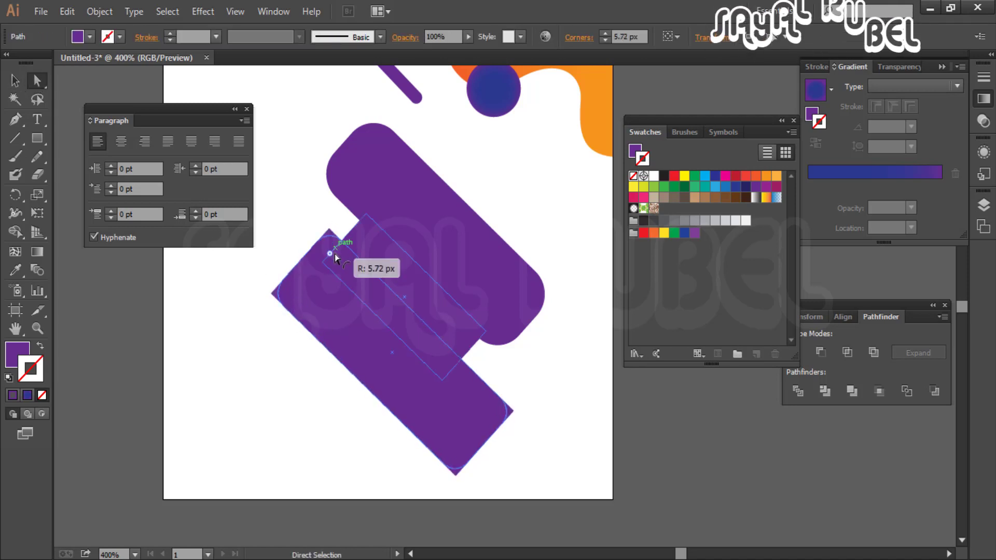
drag(334, 253, 338, 267)
Increase the upper diagonal bar's corner radius until both of its ends are fully round
click(381, 171)
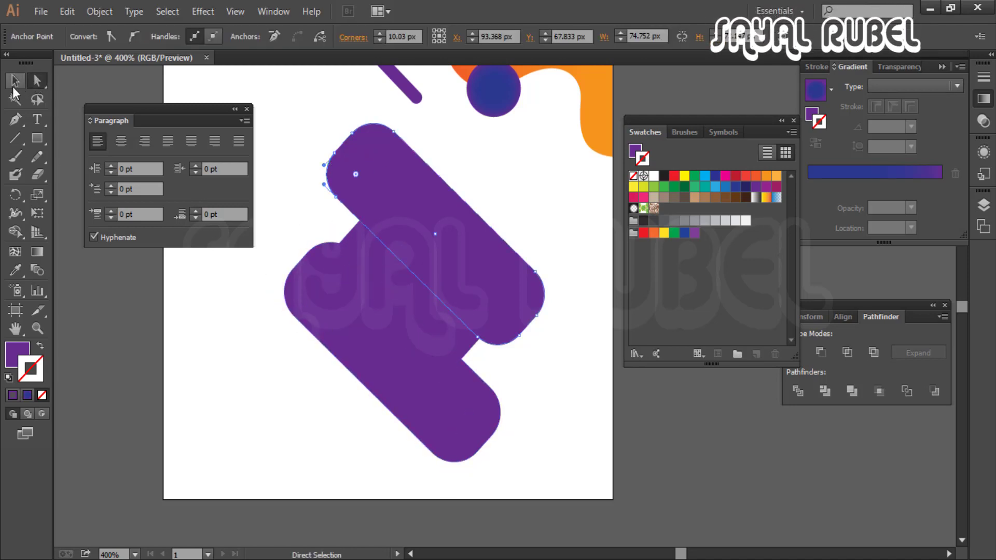
key(ctrl+shift+a)
key(a)
click(418, 148)
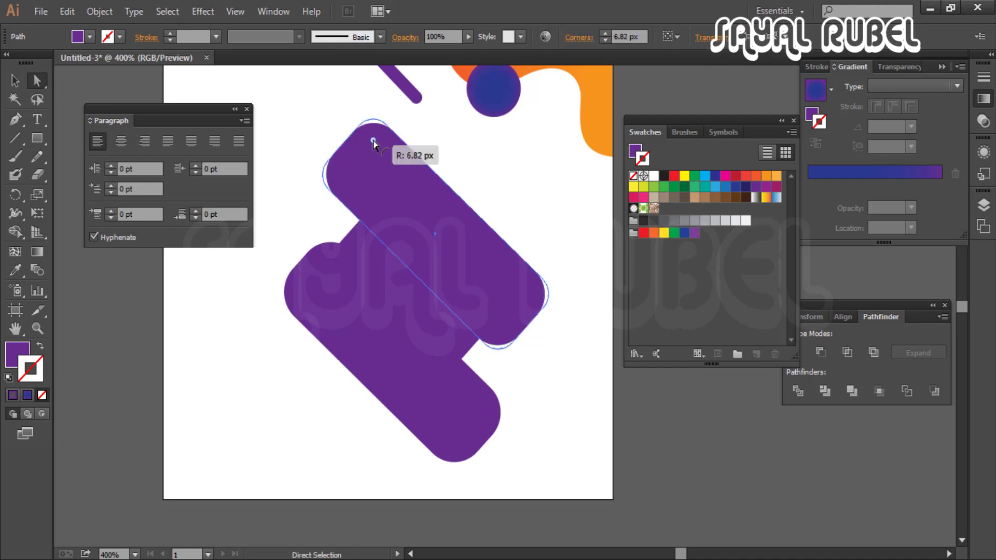
drag(374, 151, 456, 173)
click(510, 367)
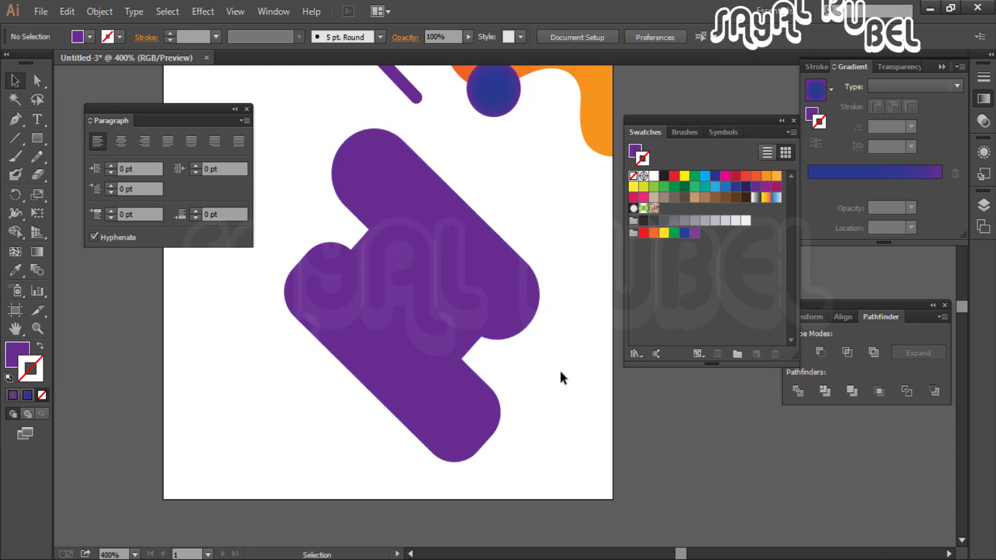
Unite the three diagonal purple bars and the circle with the Pathfinder
key(ctrl+minus)
drag(496, 342, 497, 342)
drag(823, 310, 721, 399)
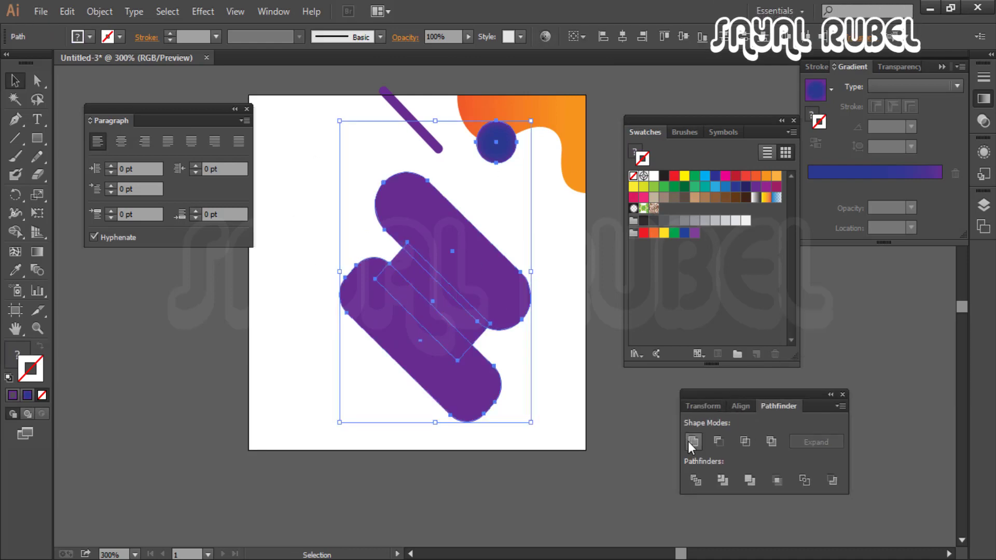
click(601, 411)
click(498, 329)
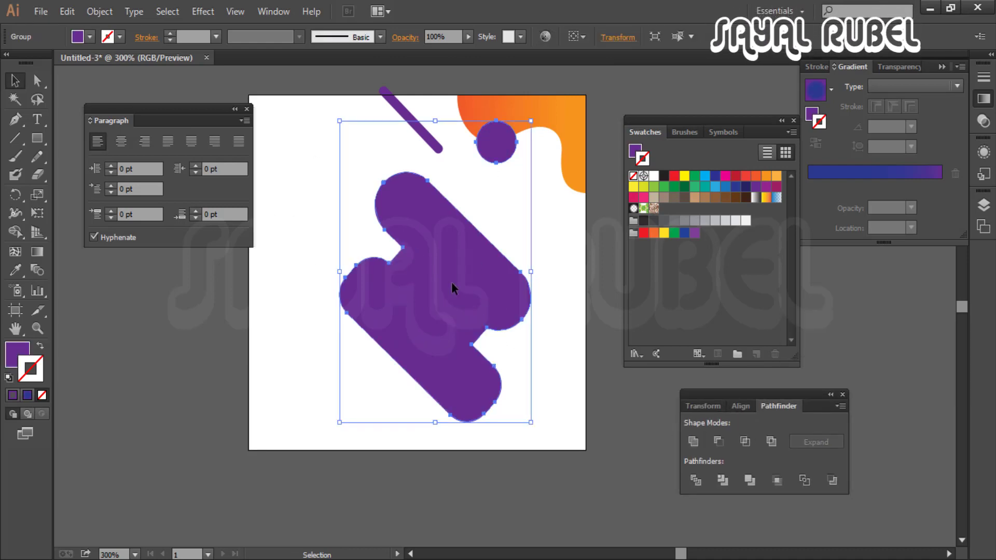
Place the 500_F_208141073 photo of the cheering man from the mannipulatin folder into the document
click(40, 11)
key(Escape)
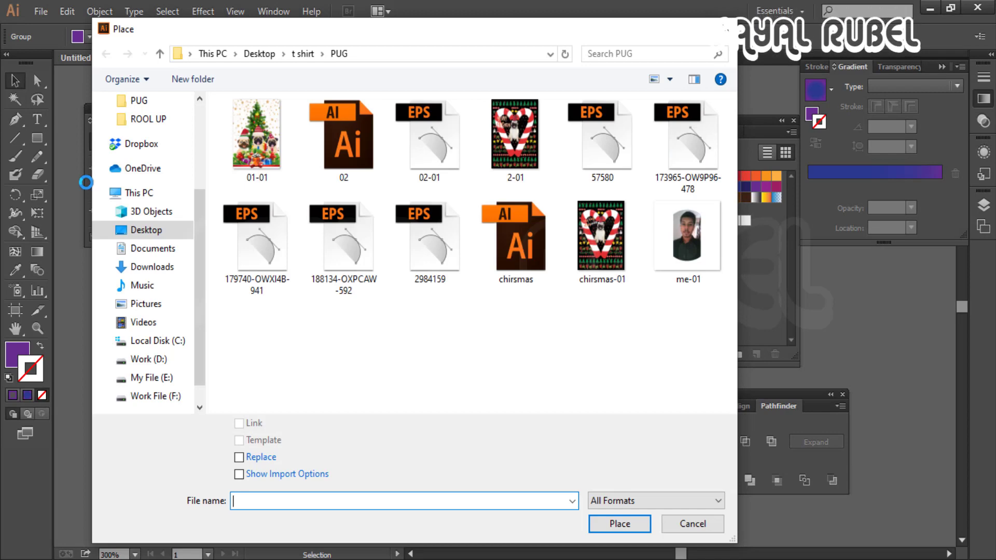
scroll(135, 202, up, 3)
click(119, 206)
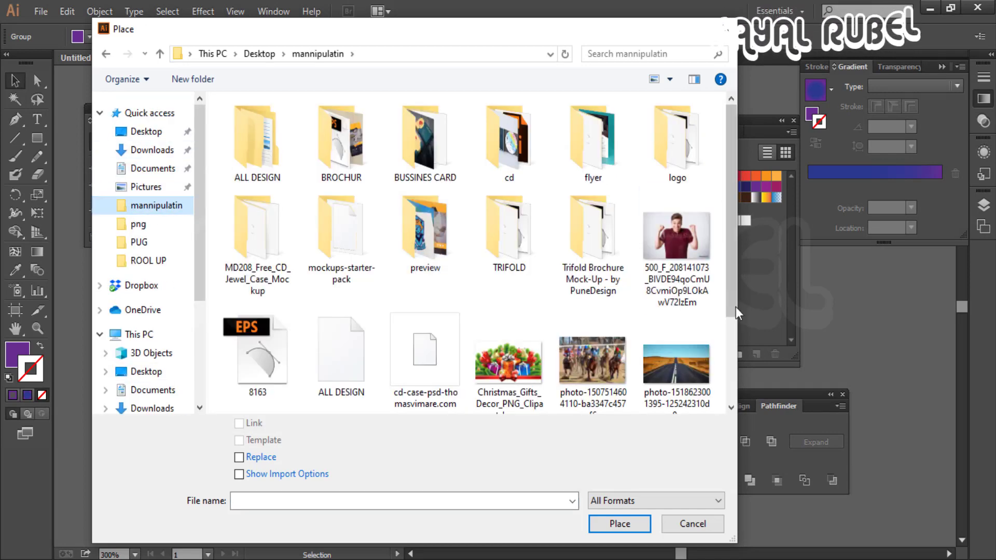
scroll(674, 337, up, 3)
click(667, 288)
click(619, 523)
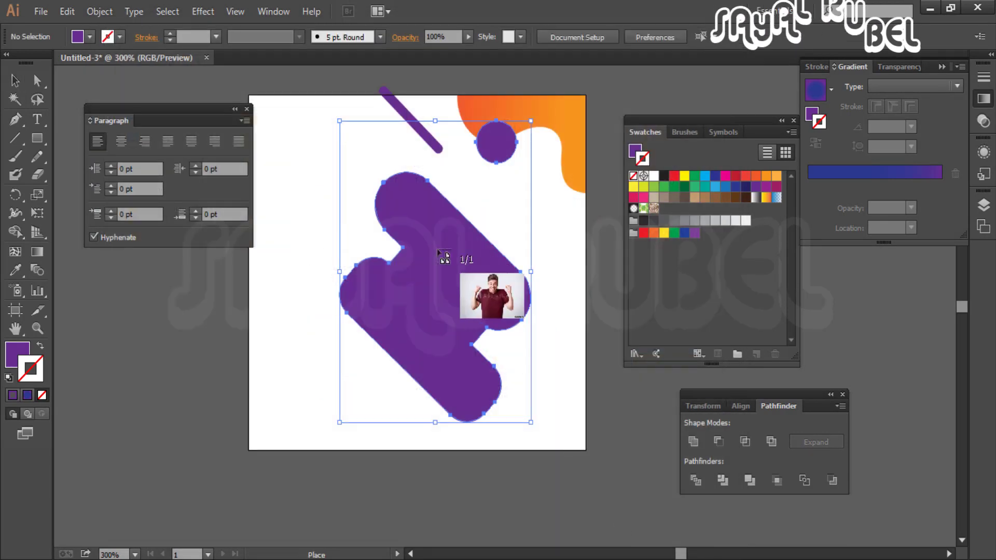
click(367, 234)
Scale the placed photo down to roughly the artboard's width and move it over the lower part of the united bars
key(ctrl+minus)
key(ctrl+minus)
key(ctrl+minus)
key(ctrl+minus)
drag(707, 458, 482, 315)
drag(498, 338, 415, 400)
scroll(458, 417, up, 2)
scroll(466, 308, up, 1)
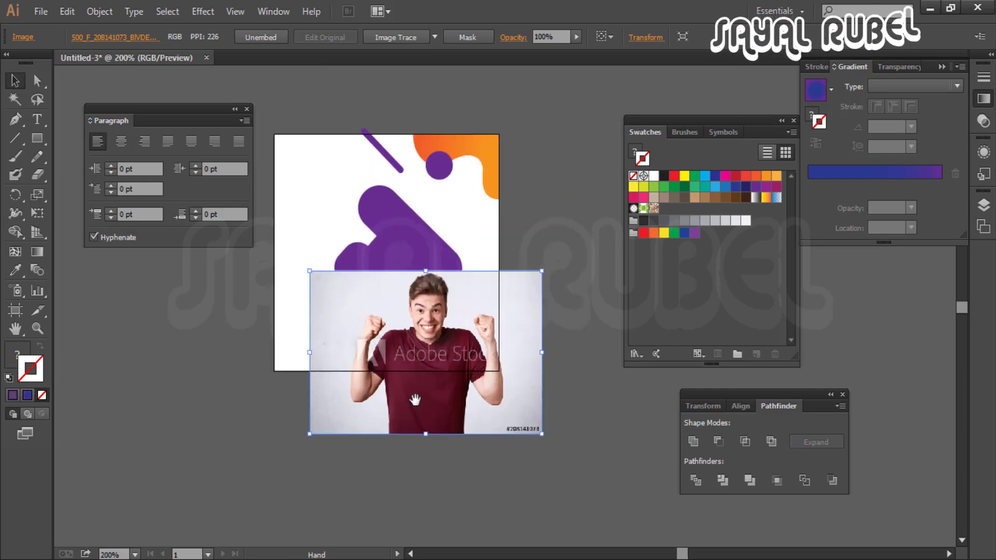
Shrink the photo to fit the artboard's width and bring the united purple bars in front of it as a stroke-only outline
drag(542, 435, 519, 418)
mouse_move(519, 313)
mouse_down()
mouse_move(540, 400)
mouse_move(513, 301)
mouse_up()
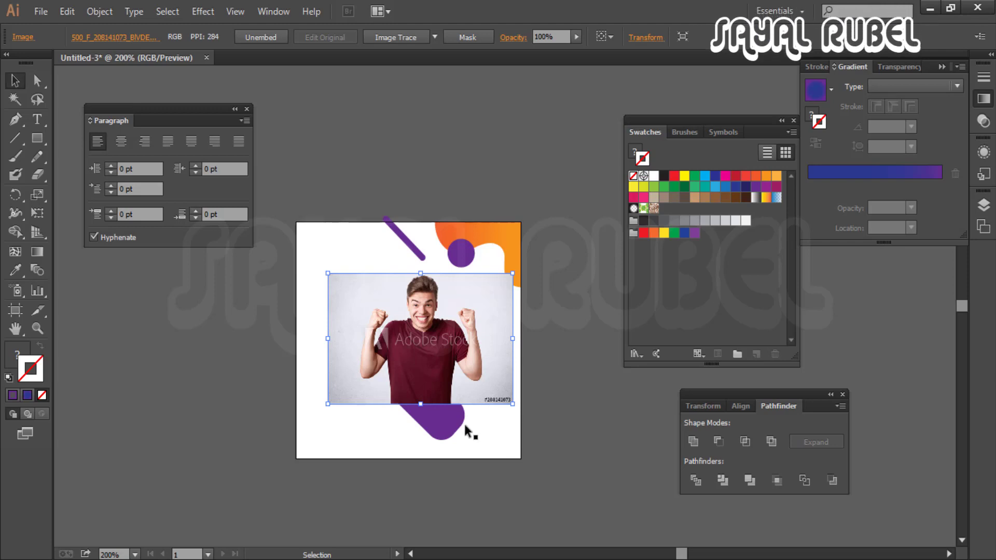
key(ctrl+=)
right_click(449, 410)
mouse_move(488, 531)
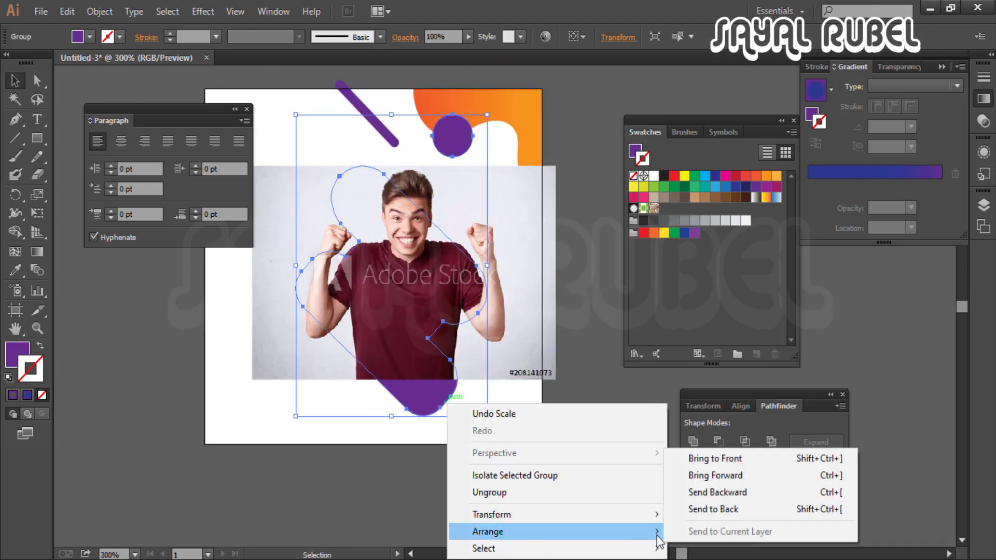
click(700, 458)
key(shift+x)
key(ctrl+=)
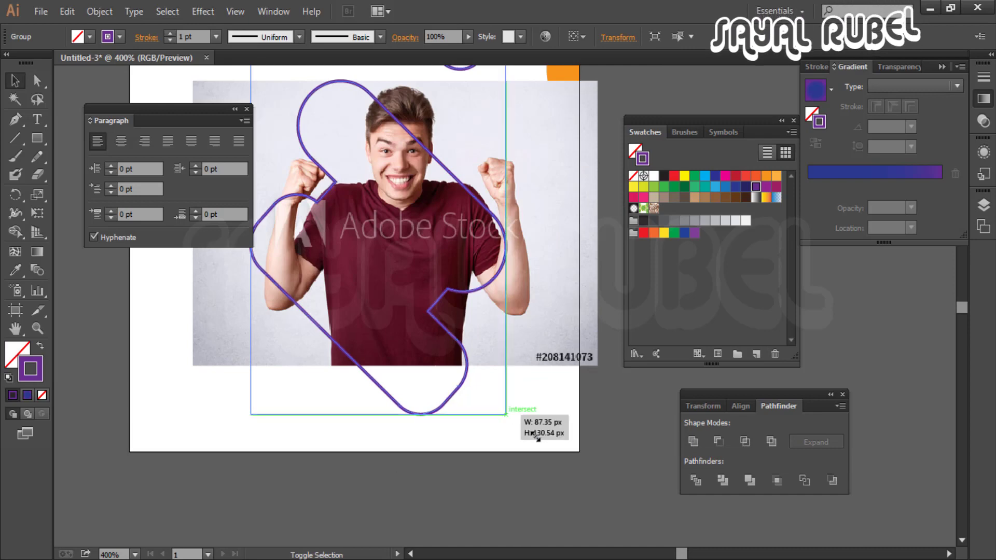
Enlarge the photo beyond the artboard's width and scale the purple outline group up to about 129 px wide
click(557, 363)
drag(597, 366, 585, 442)
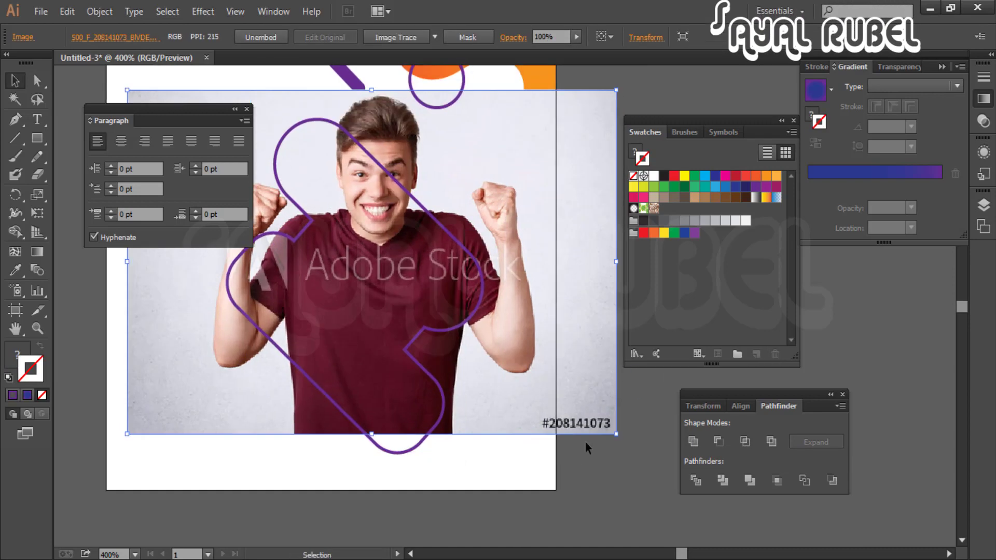
click(419, 443)
drag(482, 452, 536, 478)
key(ctrl+minus)
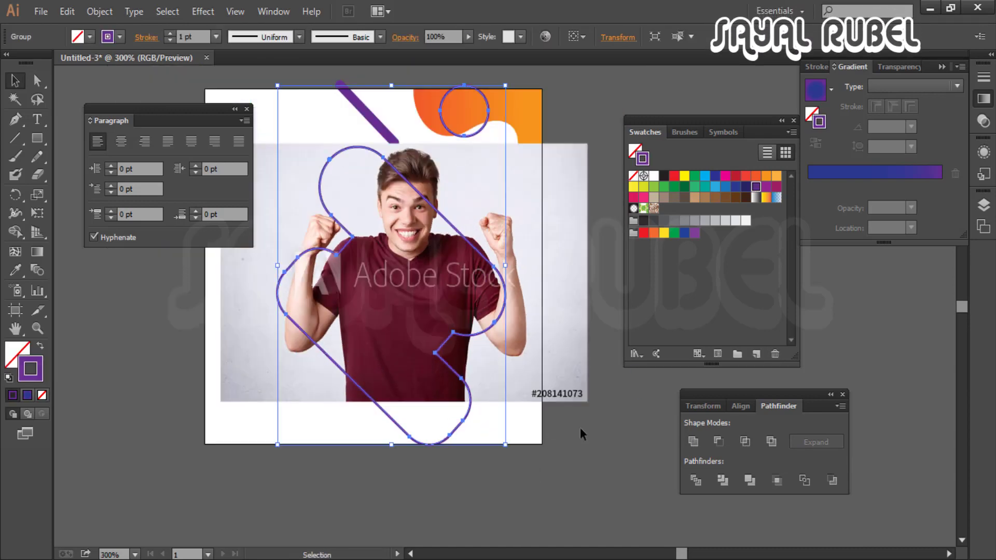
drag(505, 445, 569, 446)
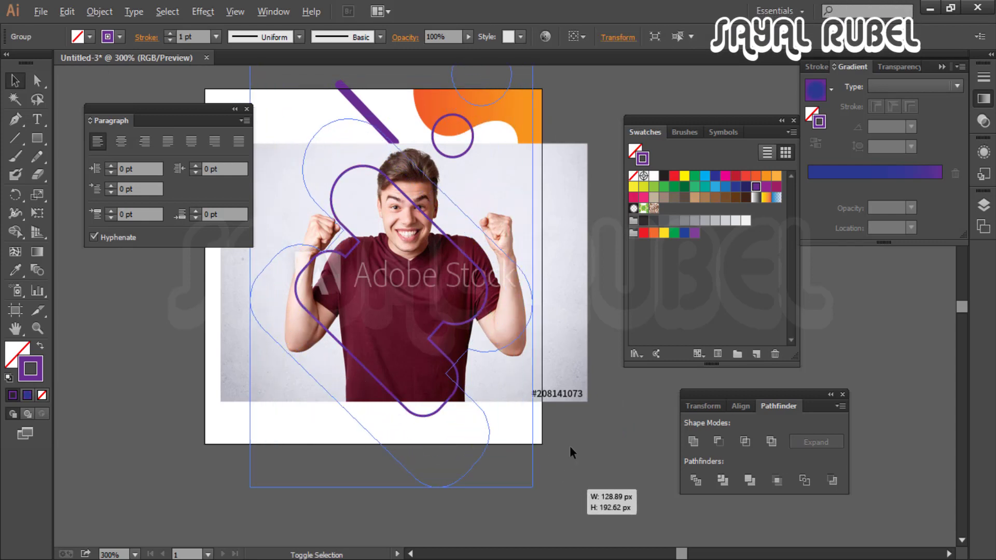
key(ctrl+minus)
Enlarge the photo and reposition it so that it lies behind the whole bar outline
drag(557, 369, 607, 456)
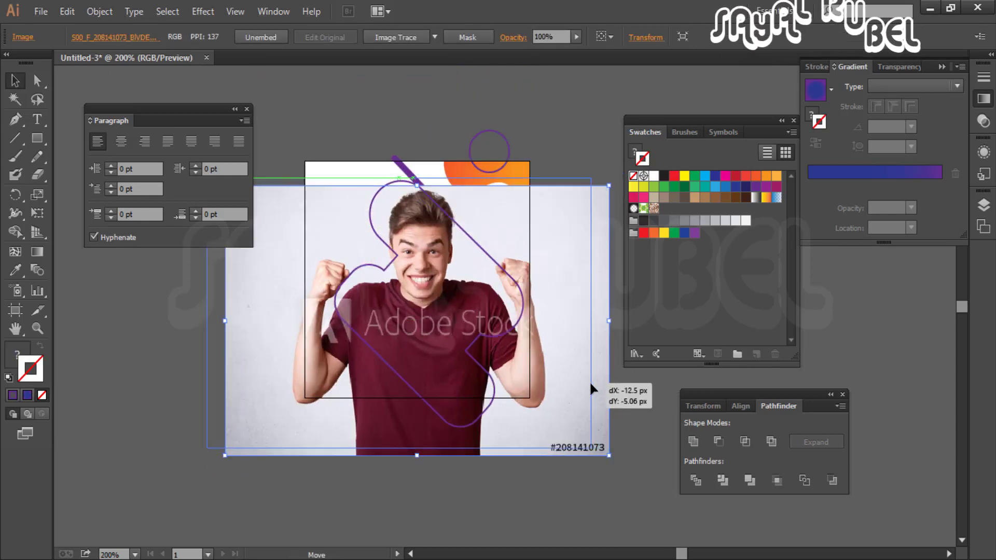
drag(589, 381, 603, 396)
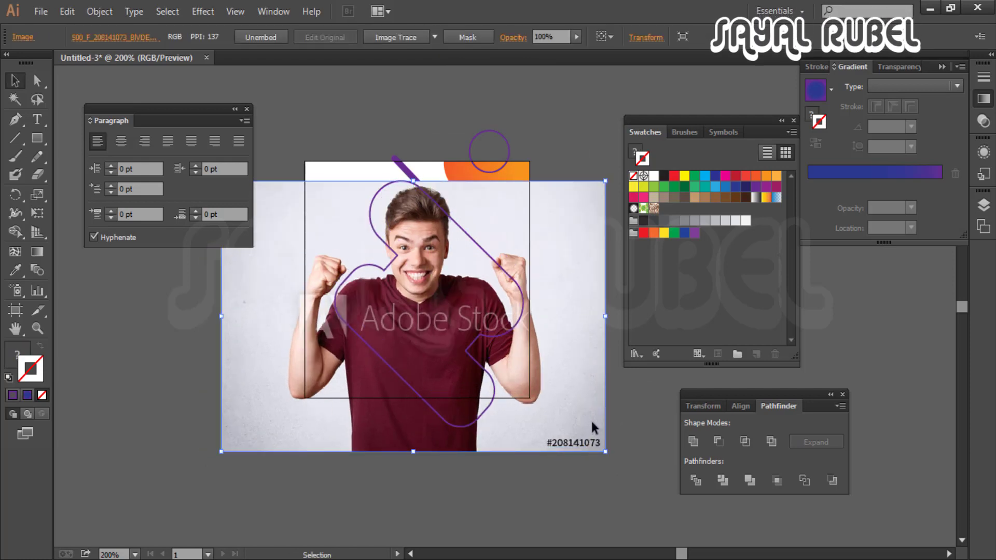
drag(592, 449, 576, 433)
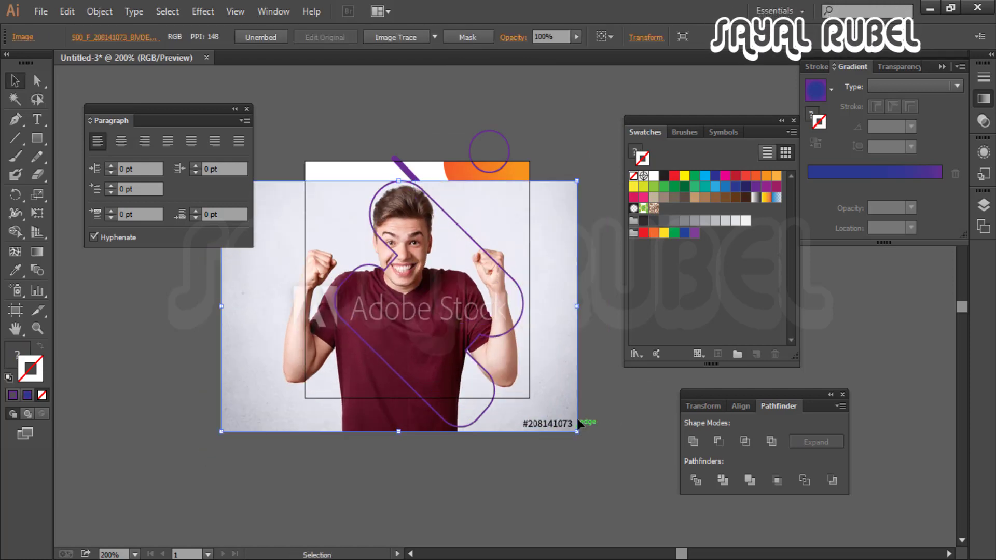
Stretch the purple outline group horizontally on both sides so it spans the man's shoulders and arms
click(342, 320)
drag(335, 278, 303, 279)
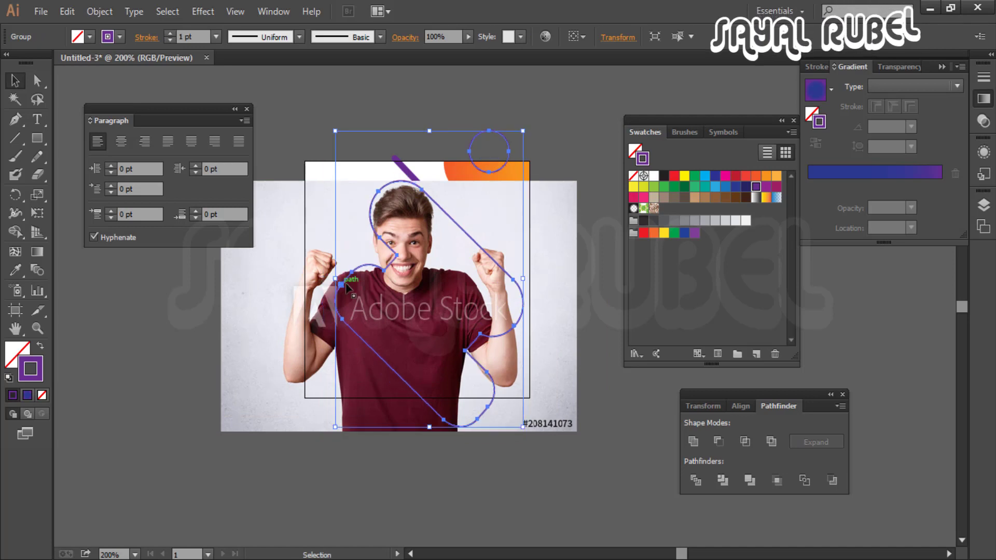
drag(523, 278, 547, 277)
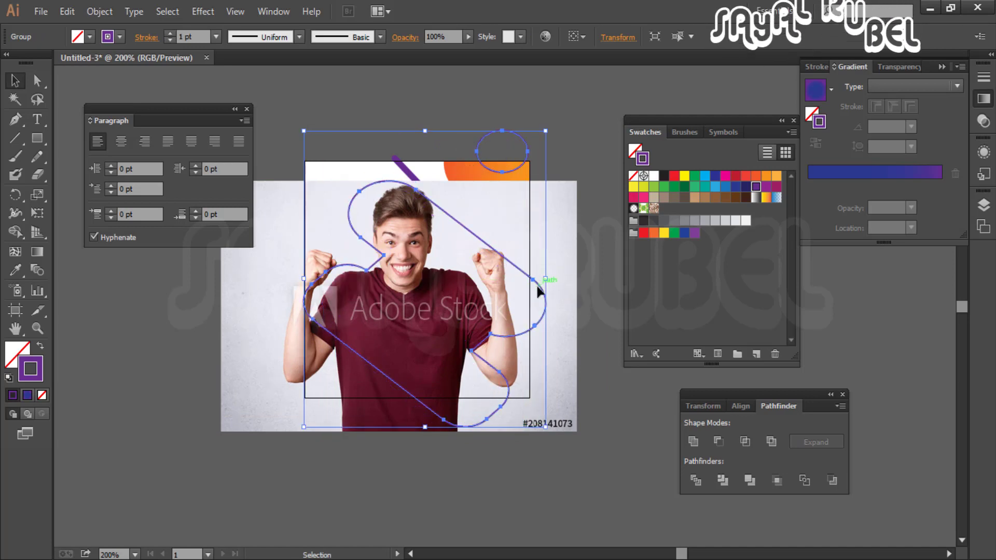
key(ctrl+shift+a)
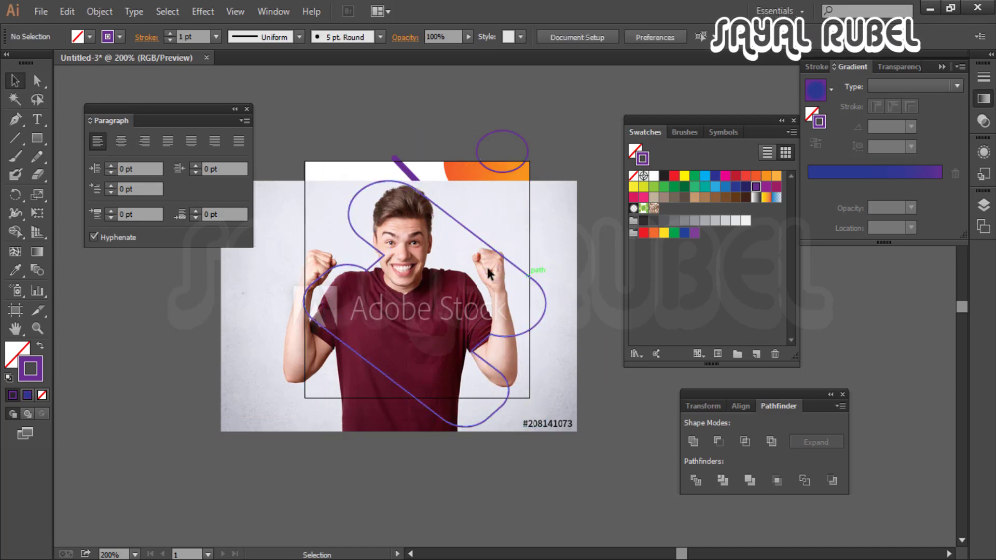
Nudge the purple outline group over the photo until it frames the man's head, torso and raised fists
click(549, 305)
drag(433, 217, 421, 217)
key(Up)
key(Up)
key(Up)
key(Up)
key(Up)
key(Up)
key(Up)
key(Up)
key(Up)
key(Up)
key(Up)
key(Up)
key(Up)
key(Up)
key(Up)
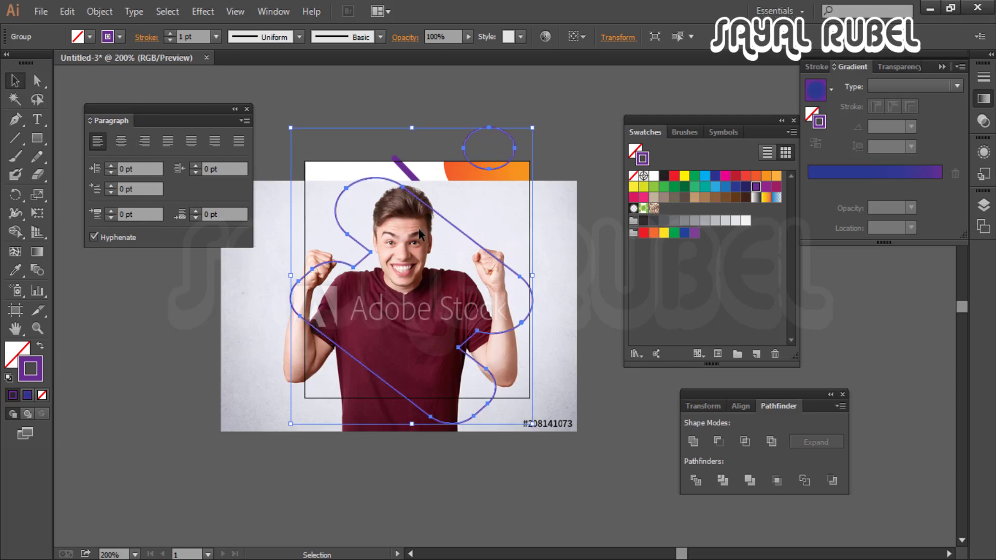
key(Down)
key(Down)
key(Down)
key(Down)
key(Down)
key(Down)
key(Down)
key(Down)
key(Down)
key(Down)
key(Down)
key(Down)
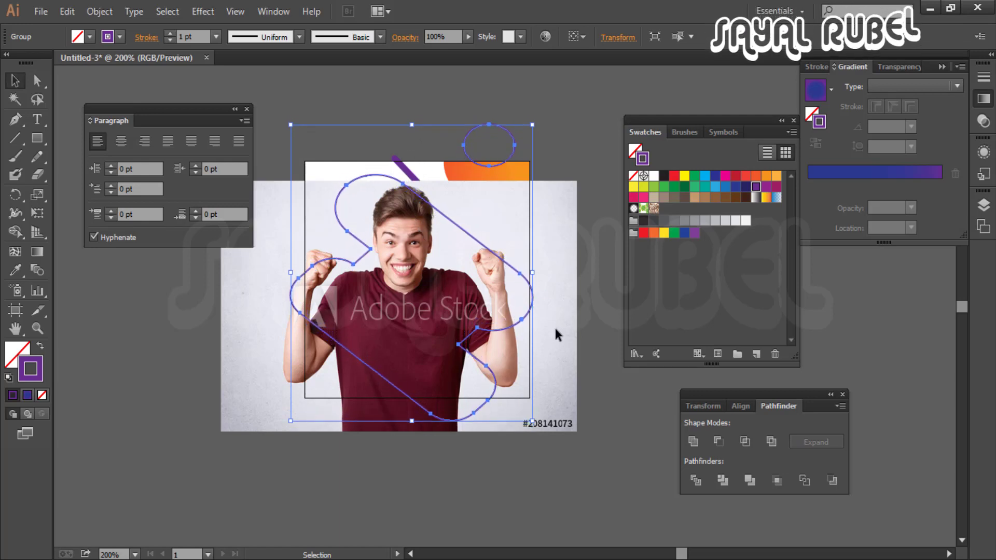
key(Right)
key(Right)
key(Right)
key(Right)
key(Right)
key(Right)
key(Right)
key(Right)
key(Right)
key(Right)
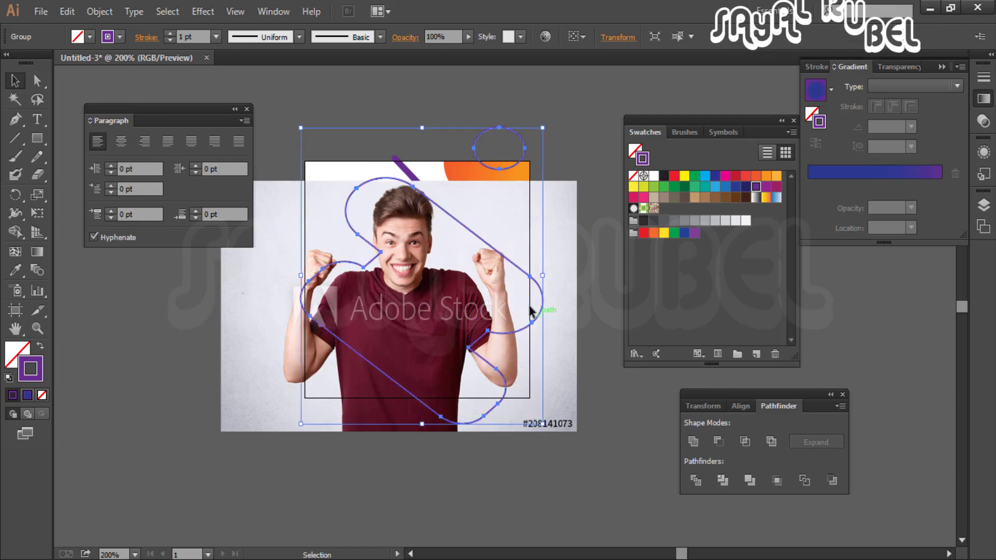
click(614, 375)
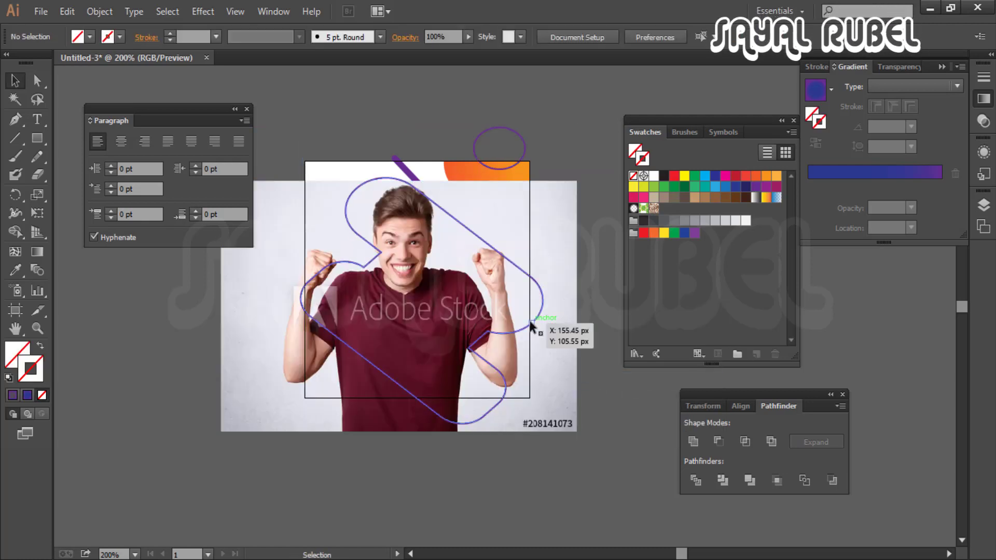
Delete the separate circle outline and clip the photo to the bar outline with a clipping mask
click(518, 179)
click(525, 148)
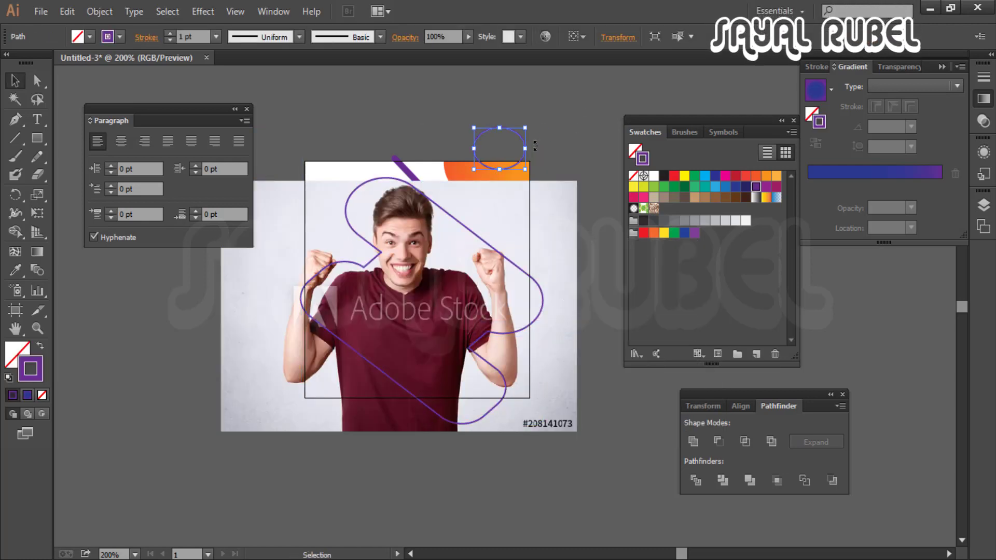
right_click(539, 286)
click(570, 374)
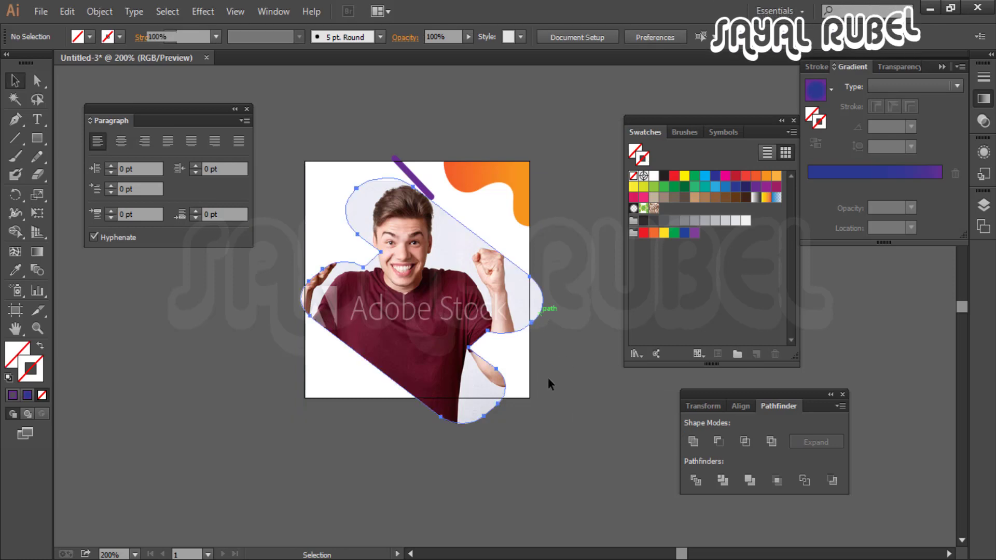
Scale the clipped photo down to about 68 × 65.5 px around its centre
drag(543, 425, 512, 347)
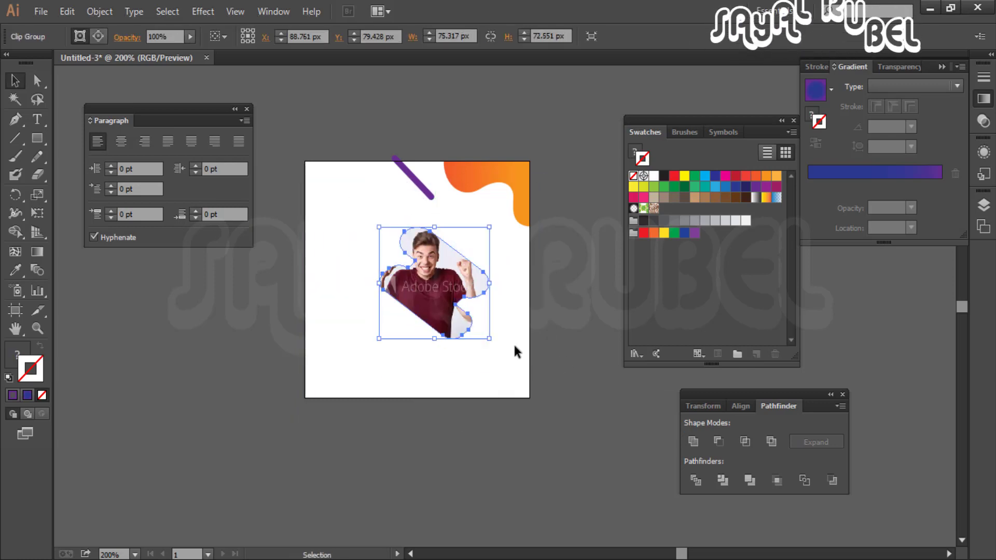
ctrl+click(453, 327)
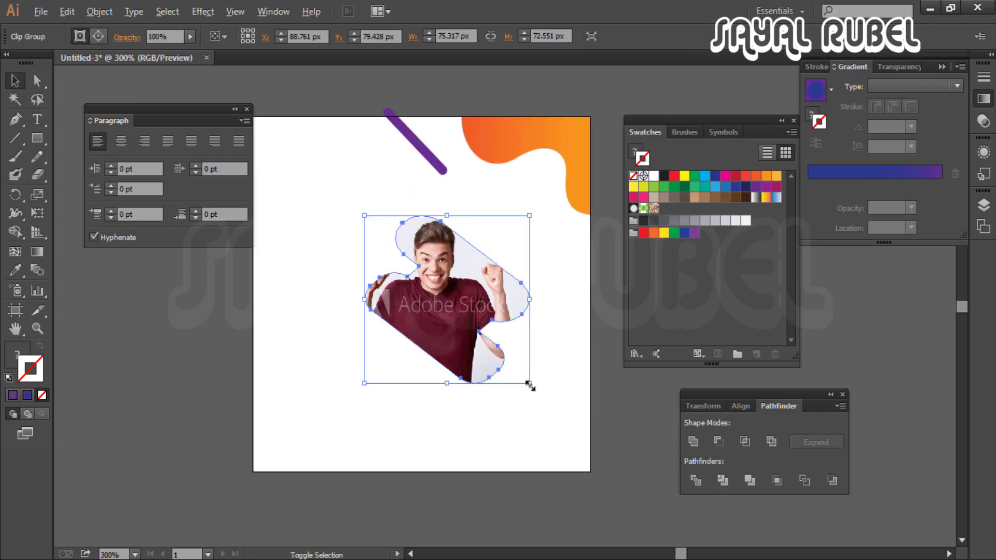
shift+click(494, 340)
Duplicate the clipped photo beside the original and release the copy's clipping mask
drag(493, 341, 302, 374)
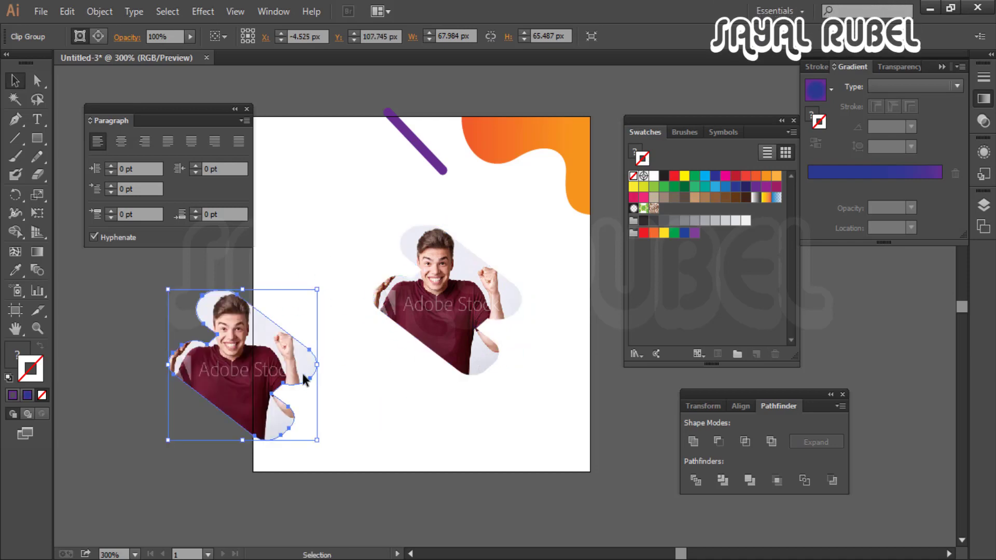
key(ctrl+alt+7)
key(Delete)
key(ctrl+z)
click(343, 430)
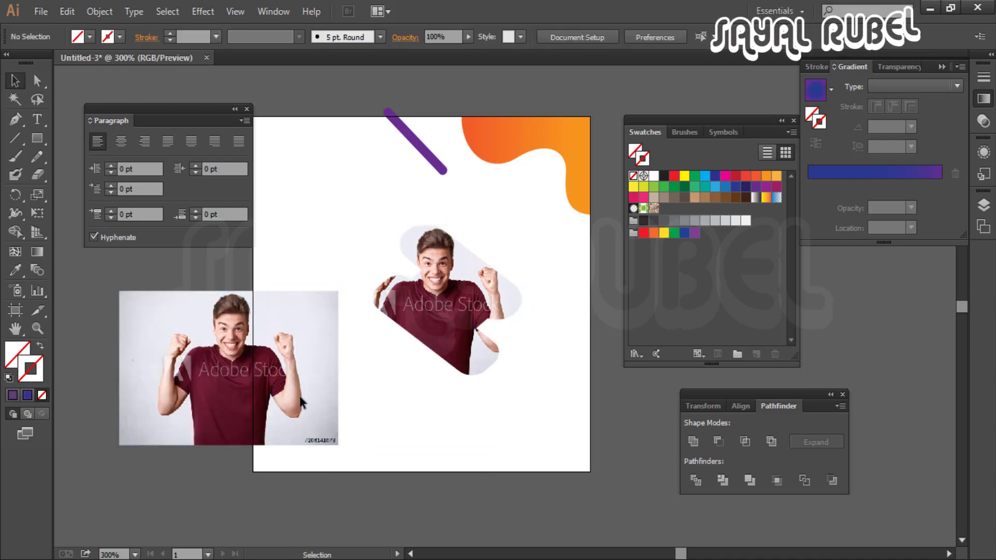
Remove the released photo copy and fit its bar outline, slightly enlarged, around the clipped photo
drag(490, 358, 503, 335)
drag(524, 373, 536, 389)
click(335, 429)
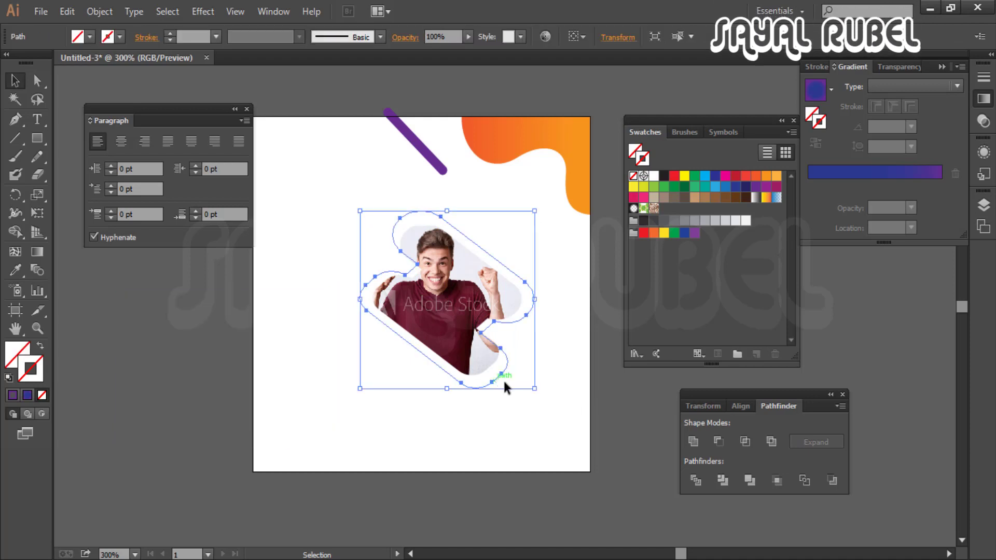
key(ctrl+plus)
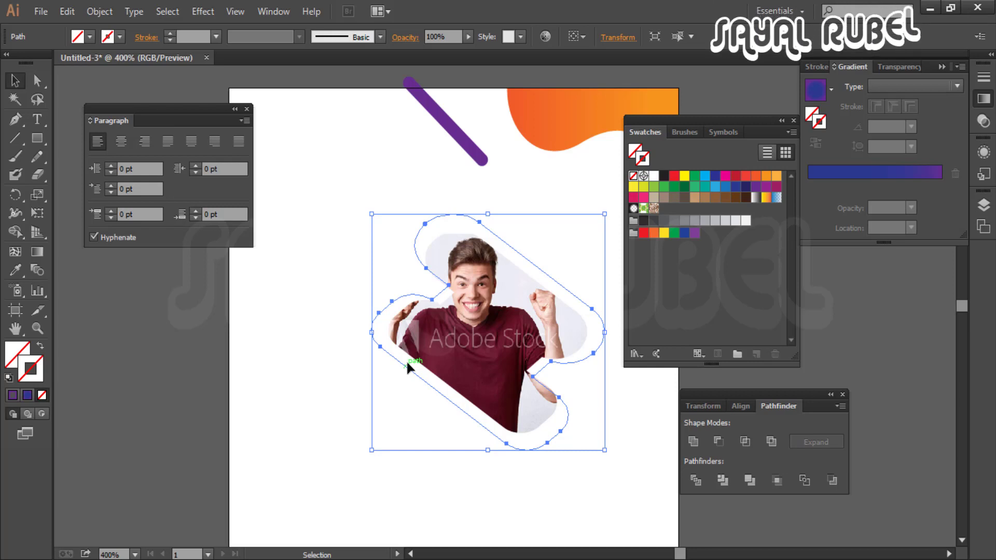
drag(564, 424, 474, 406)
click(487, 328)
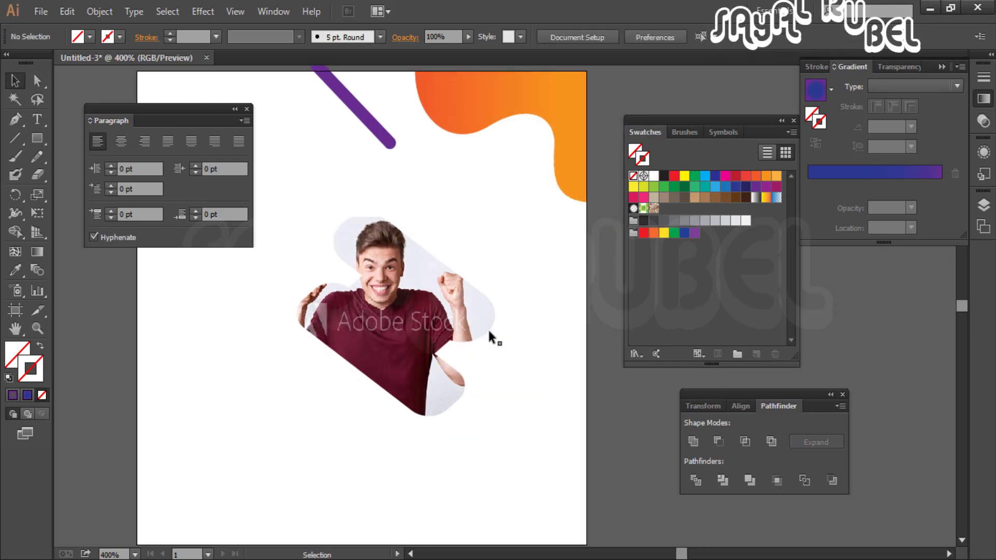
click(464, 391)
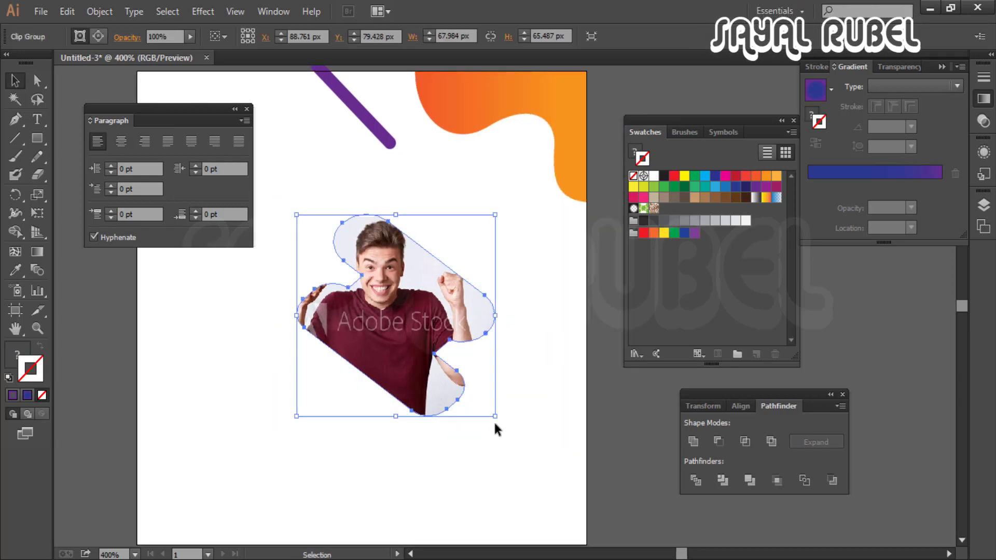
drag(496, 416, 517, 439)
key(ctrl+z)
click(530, 384)
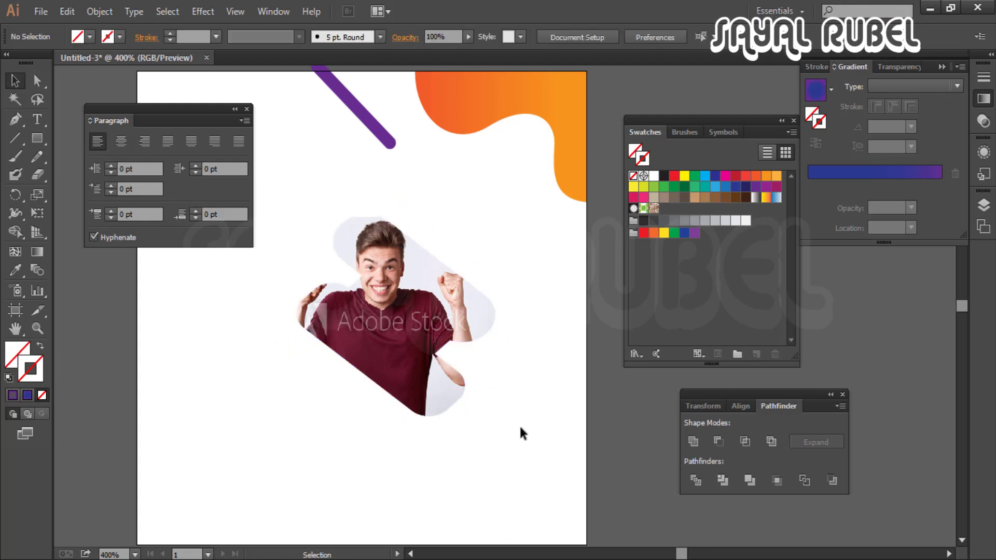
Duplicate the clipped photo to its right, release the copy's clipping mask and delete the copied photo, keeping the bar outline
drag(464, 386, 592, 394)
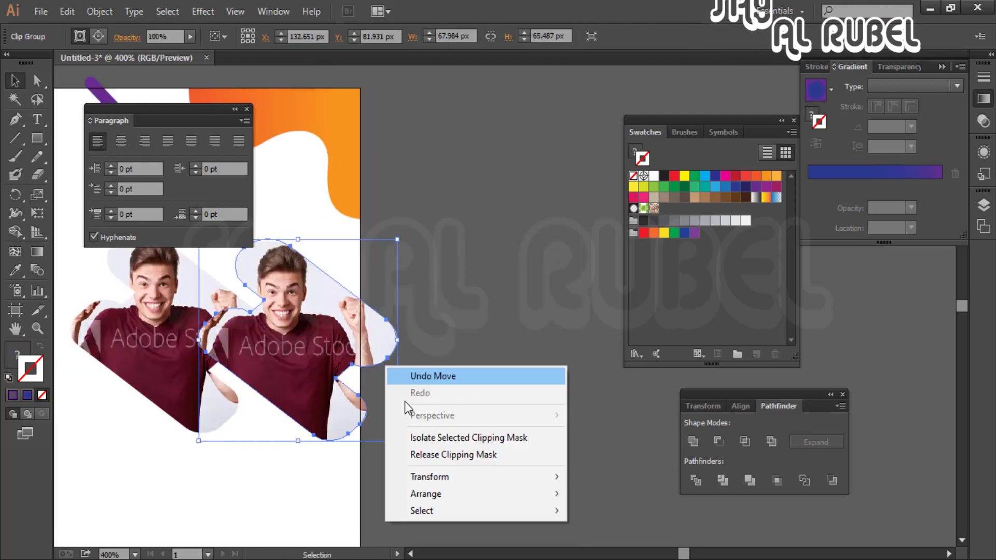
click(415, 451)
key(ctrl+z)
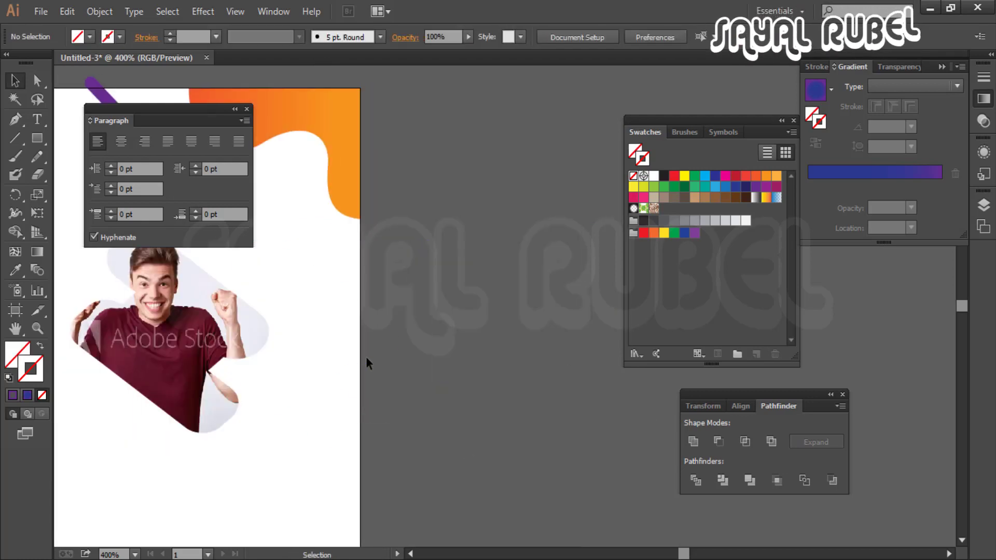
click(525, 426)
Place the copied bar outline over the clipped photo, enlarge it into an even margin and give it a black 1 pt stroke
drag(365, 356, 419, 449)
click(565, 420)
drag(420, 490, 444, 504)
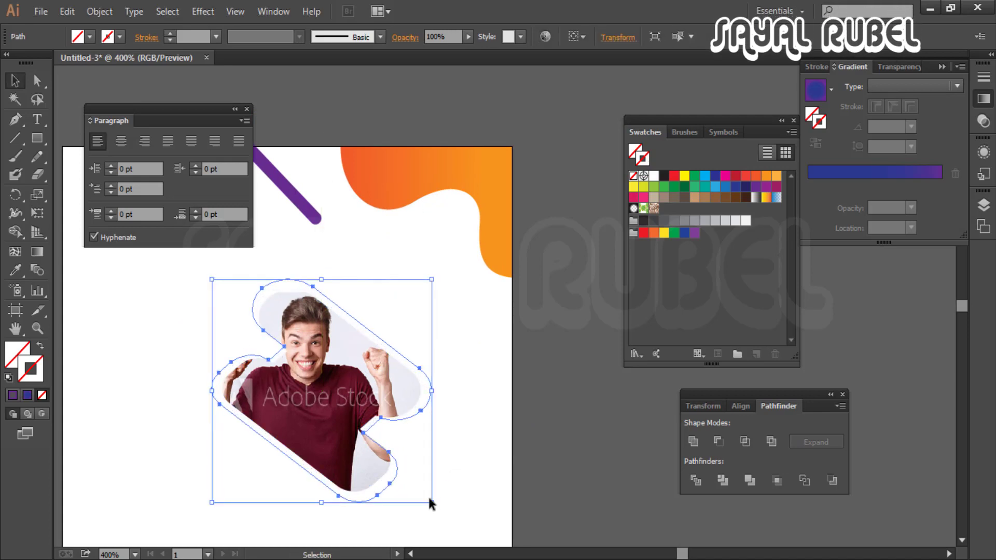
click(664, 176)
click(122, 400)
Widen the black outline slightly so its gap to the clipped photo is more even
ctrl+click(469, 429)
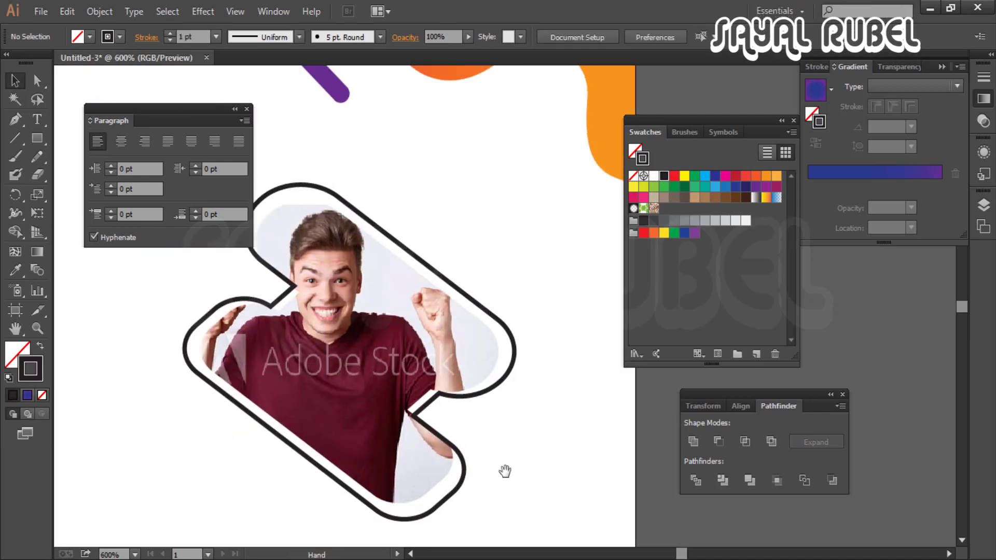
click(497, 398)
drag(511, 524, 528, 524)
key(ctrl+shift+a)
Open the black outline at the notch beside the man's face by adding anchor points and deleting the segments there
drag(250, 240, 299, 264)
ctrl+click(416, 340)
click(307, 311)
key(p)
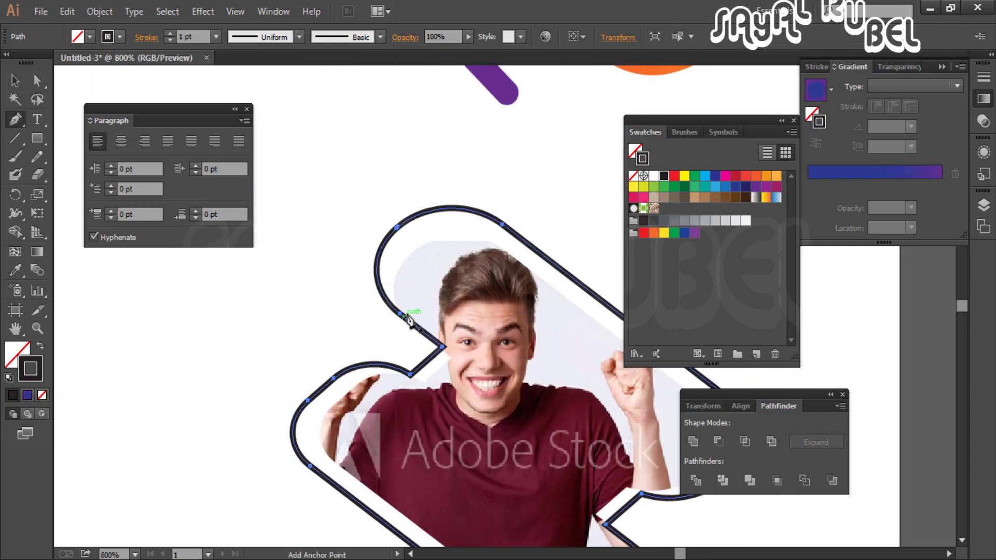
key(a)
key(Delete)
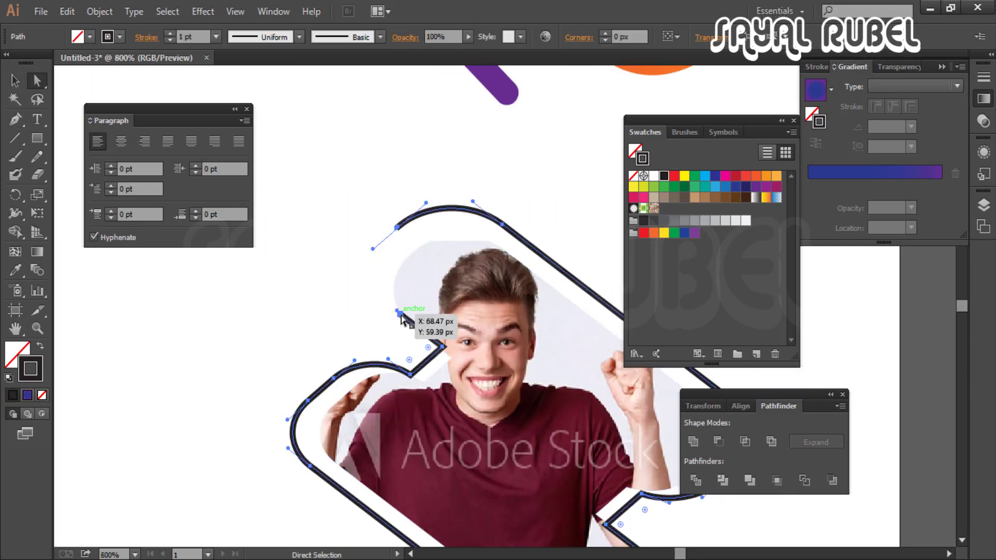
click(418, 334)
key(ctrl+equal)
key(Delete)
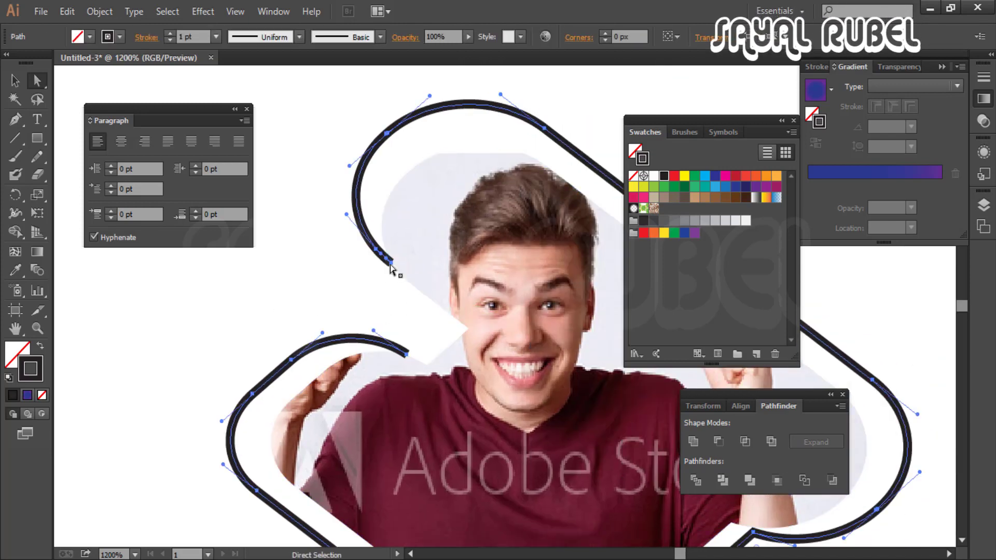
click(396, 271)
scroll(396, 280, down, 2)
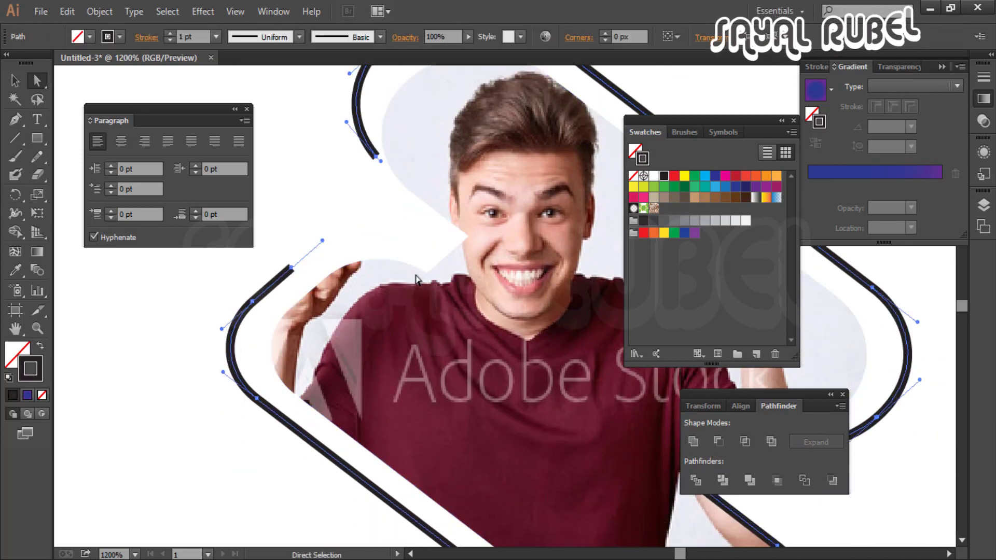
Open the black outline along its lower rounded end by adding anchor points and deleting the segment there
scroll(367, 326, down, 8)
scroll(367, 326, right, 6)
key(Delete)
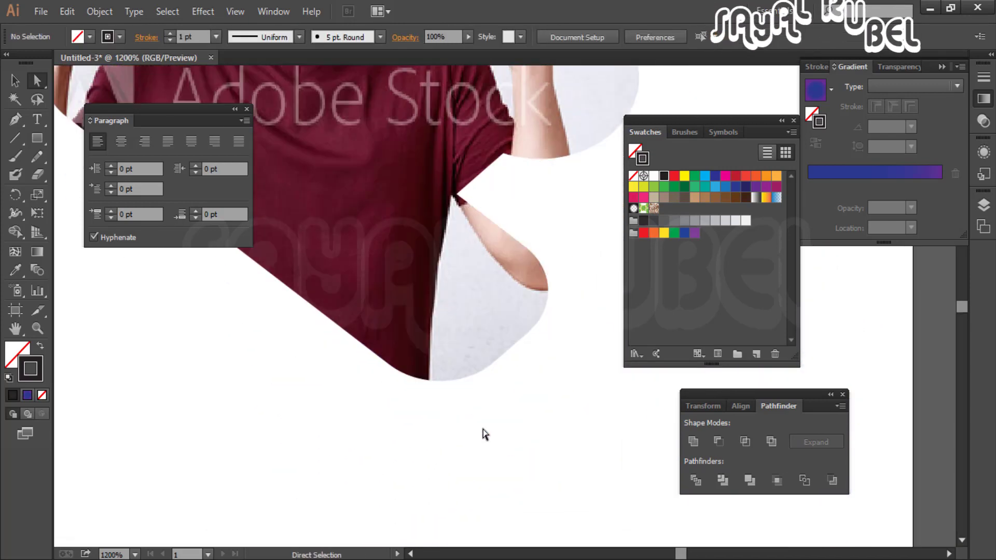
key(ctrl+z)
click(466, 423)
key(plus)
click(464, 423)
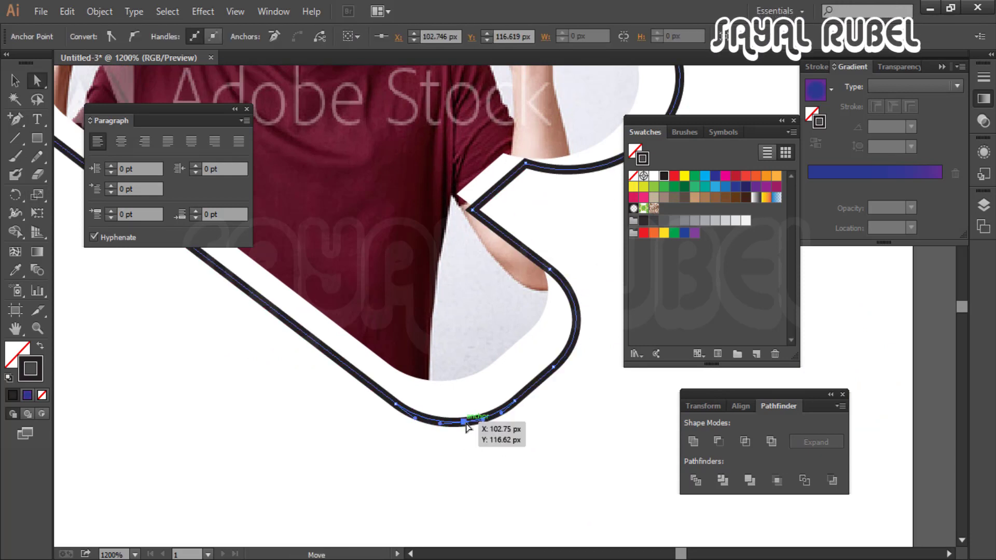
key(Delete)
Delete the outline segments around the notch beneath the raised arm, including the adjoining curve segment
scroll(468, 426, up, 3)
scroll(468, 427, right, 3)
click(374, 283)
key(Delete)
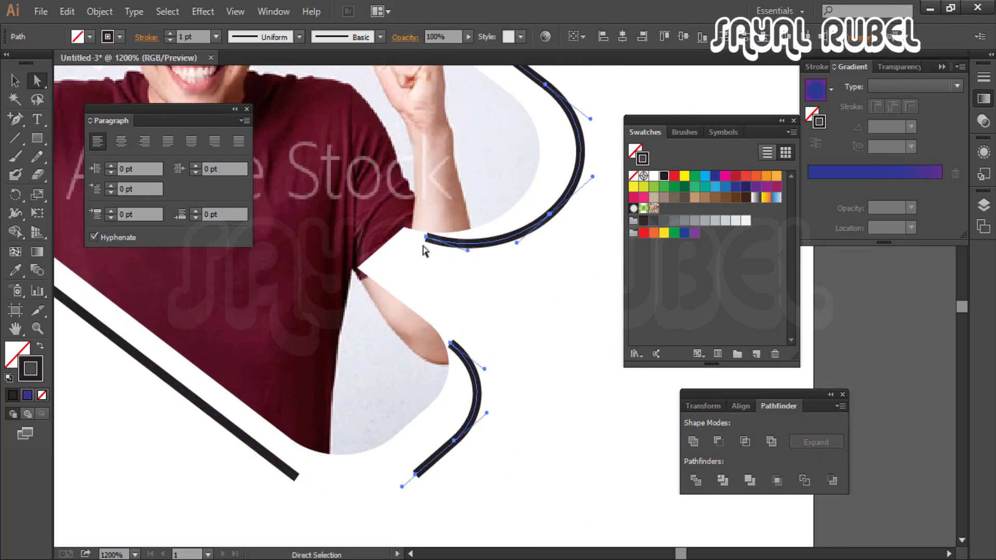
click(469, 243)
key(Delete)
Cut a small gap in the outline's curve beside the raised fist by adding anchor points and deleting the segment between them
drag(545, 251, 510, 442)
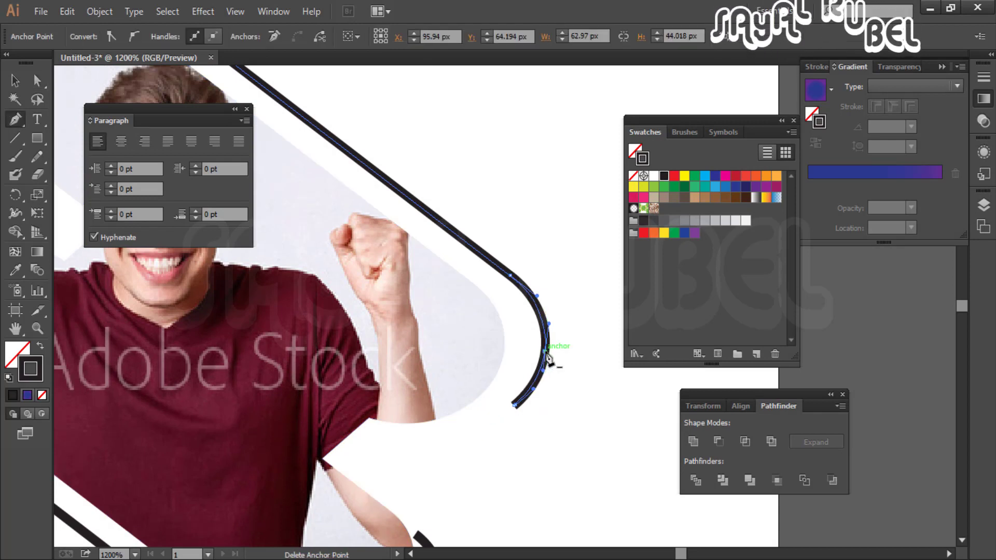
click(545, 353)
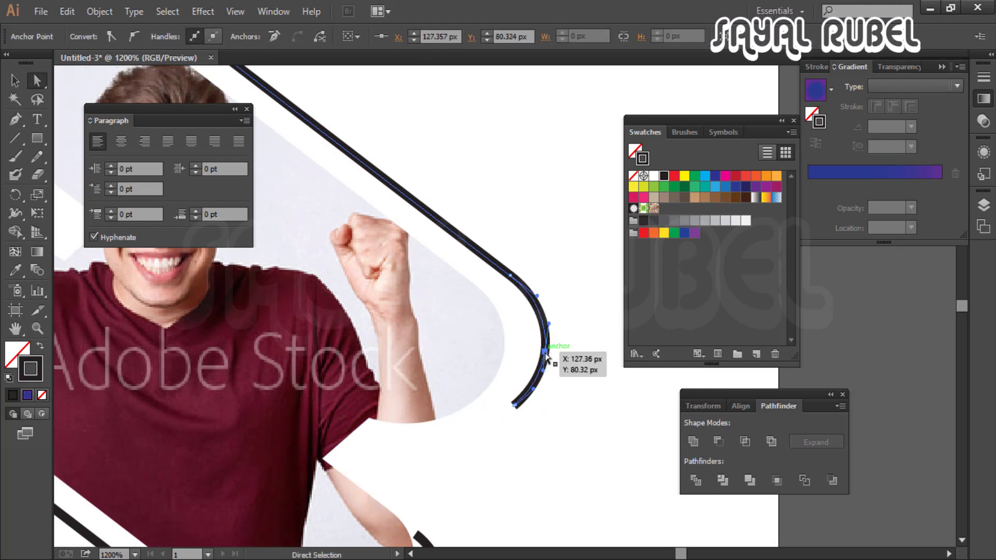
key(p)
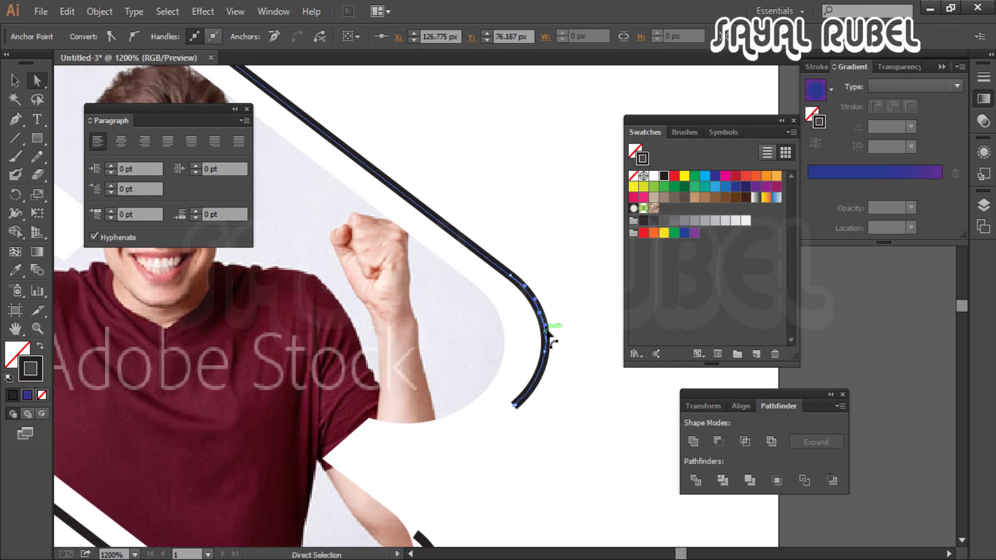
key(a)
click(544, 334)
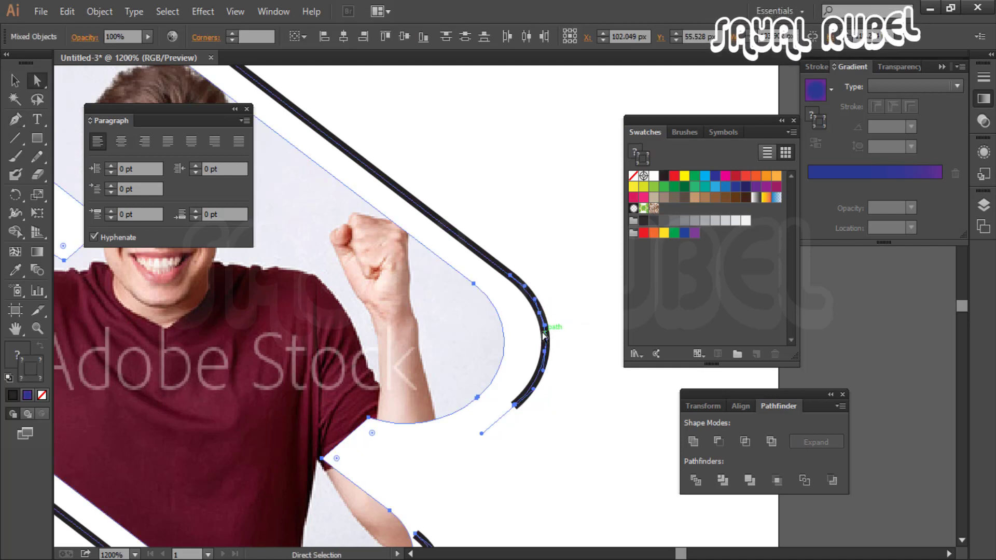
key(a)
click(560, 340)
key(Delete)
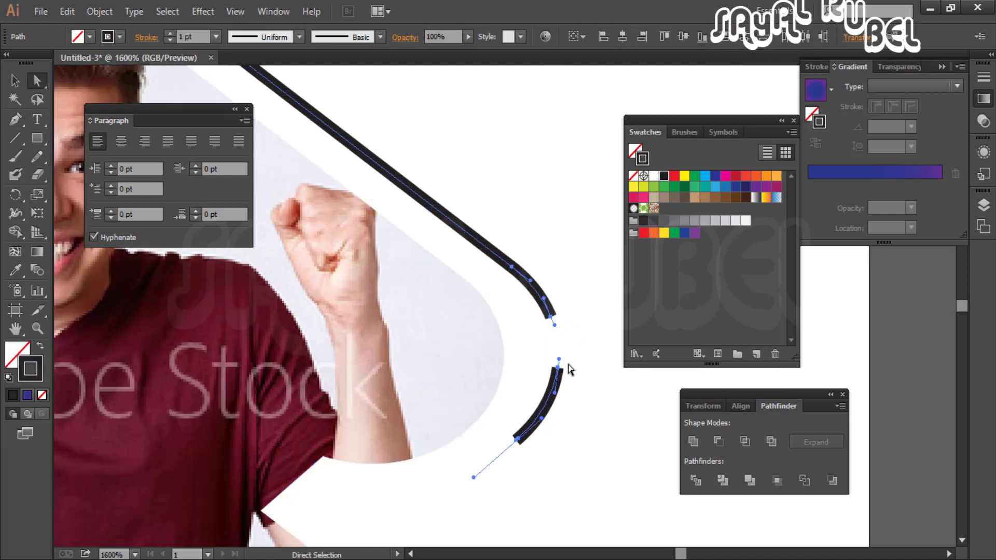
Cut a gap where the outline's top arc meets the long diagonal line by adding an anchor point and deleting the segment
key(ctrl+equal)
key(ctrl+equal)
key(ctrl+equal)
key(ctrl+minus)
key(ctrl+minus)
key(ctrl+minus)
key(ctrl+minus)
key(ctrl+minus)
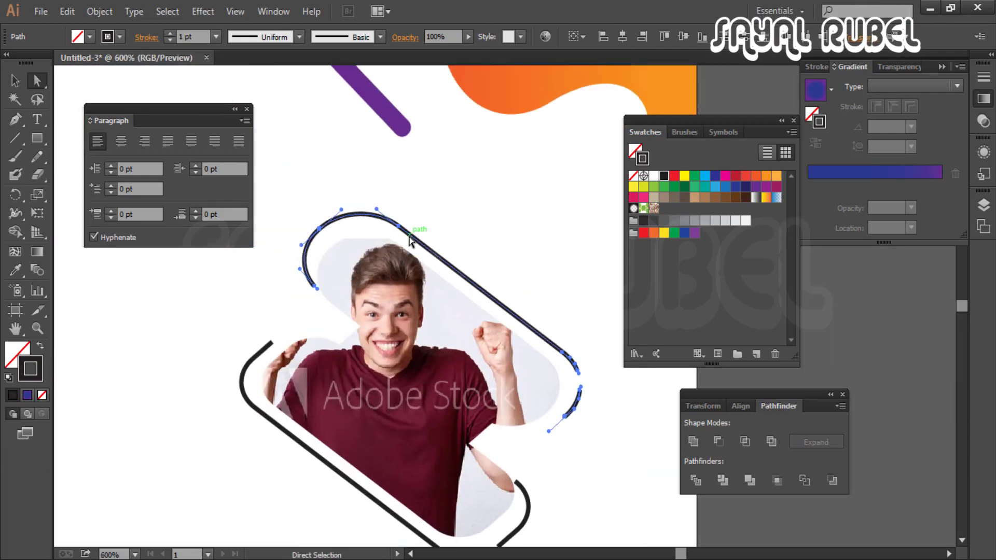
key(ctrl+equal)
key(ctrl+equal)
key(p)
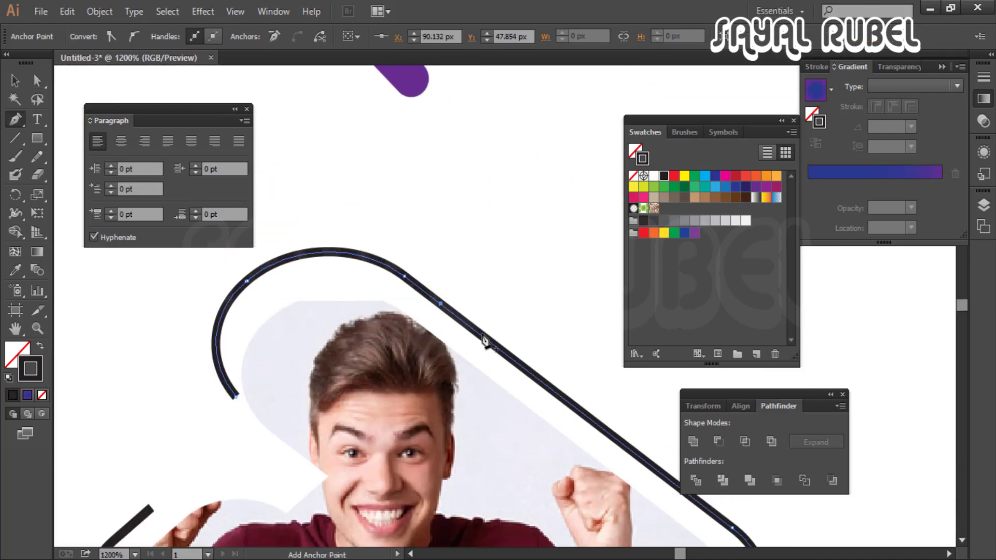
key(a)
click(424, 291)
key(Delete)
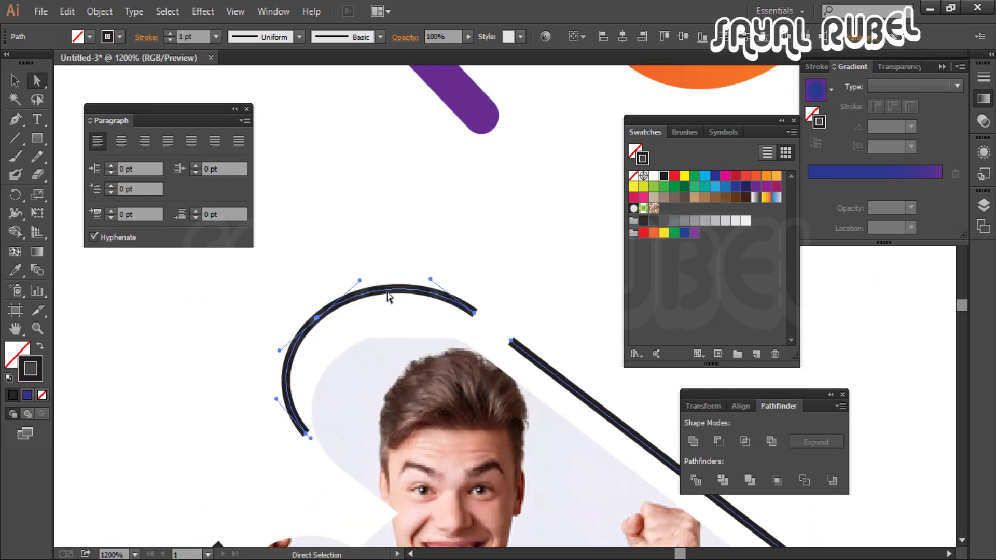
Try to cut a further gap in the top arc above the man's head using added anchor points
key(p)
click(394, 289)
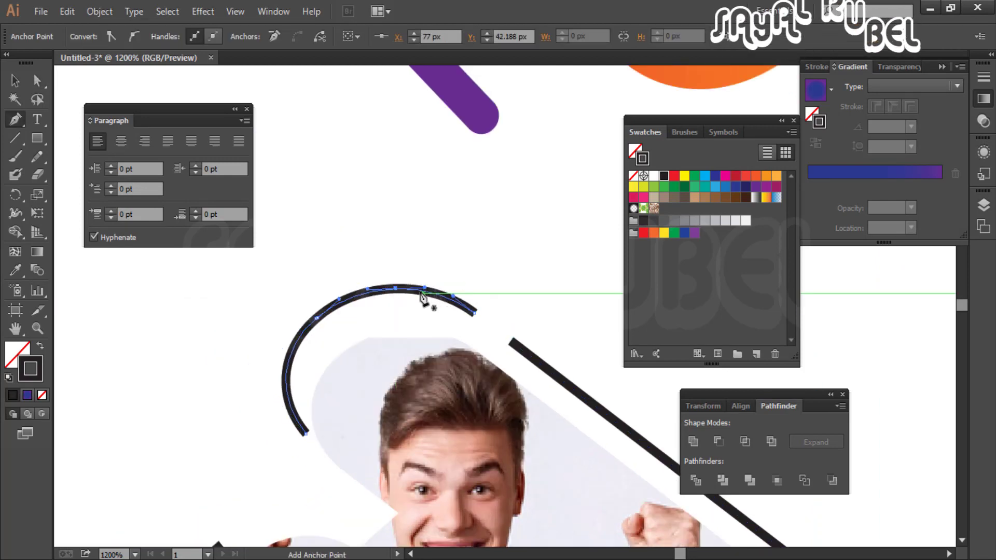
click(387, 288)
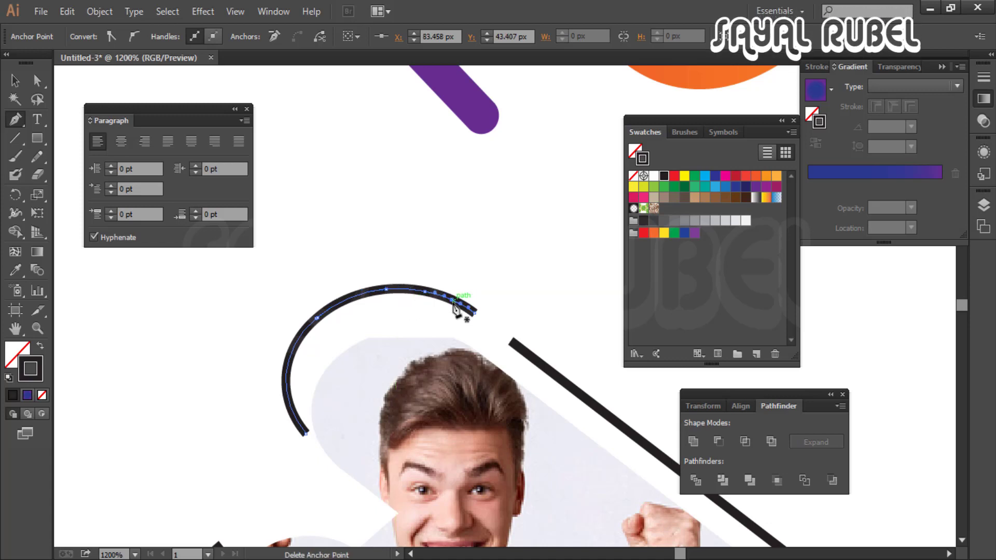
click(433, 298)
key(Delete)
click(481, 309)
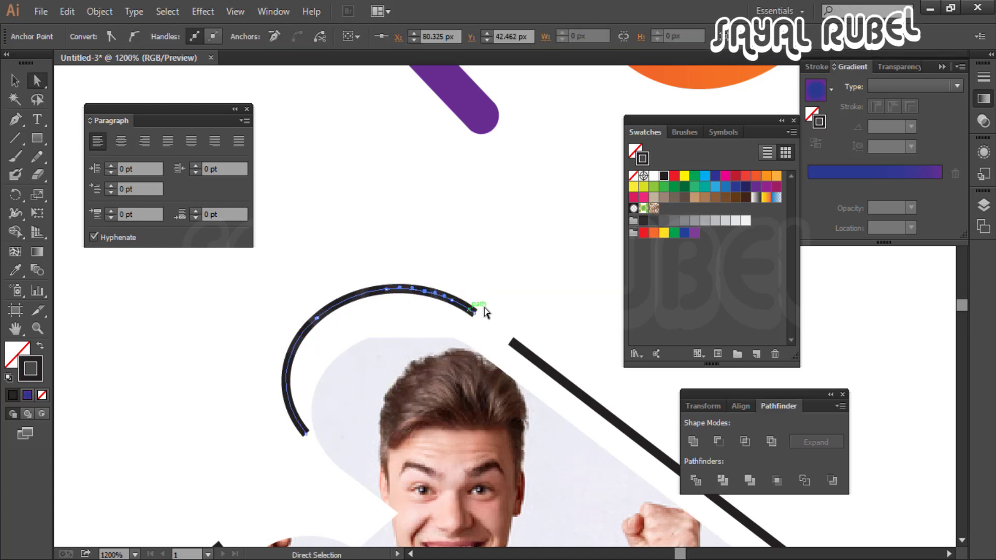
key(Delete)
drag(335, 307, 493, 289)
key(ctrl+j)
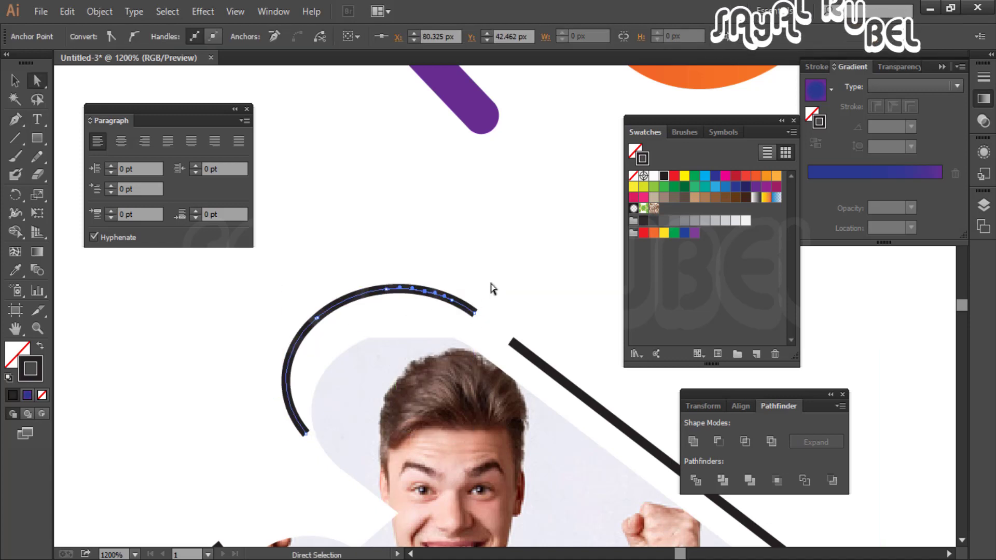
key(ctrl+plus)
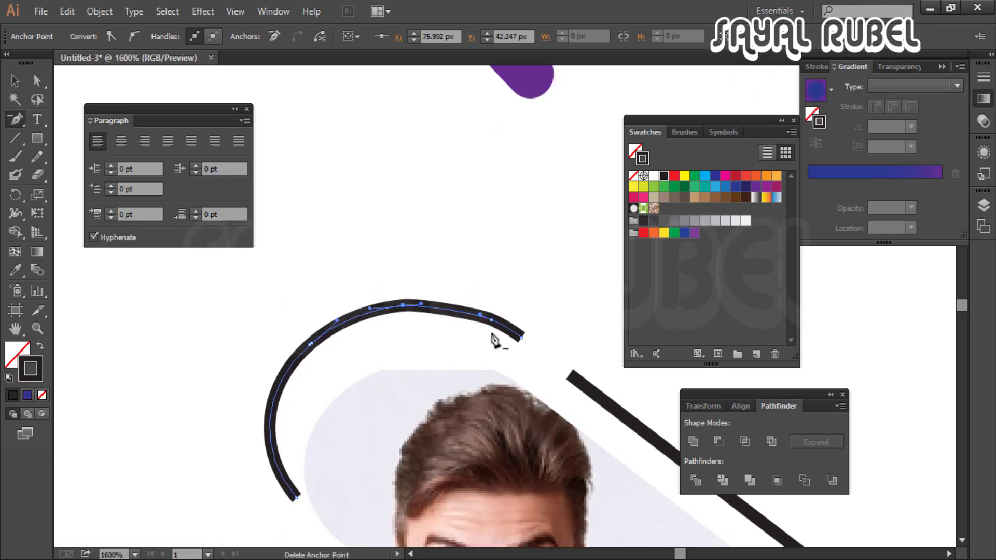
key(ctrl+z)
key(ctrl+shift+z)
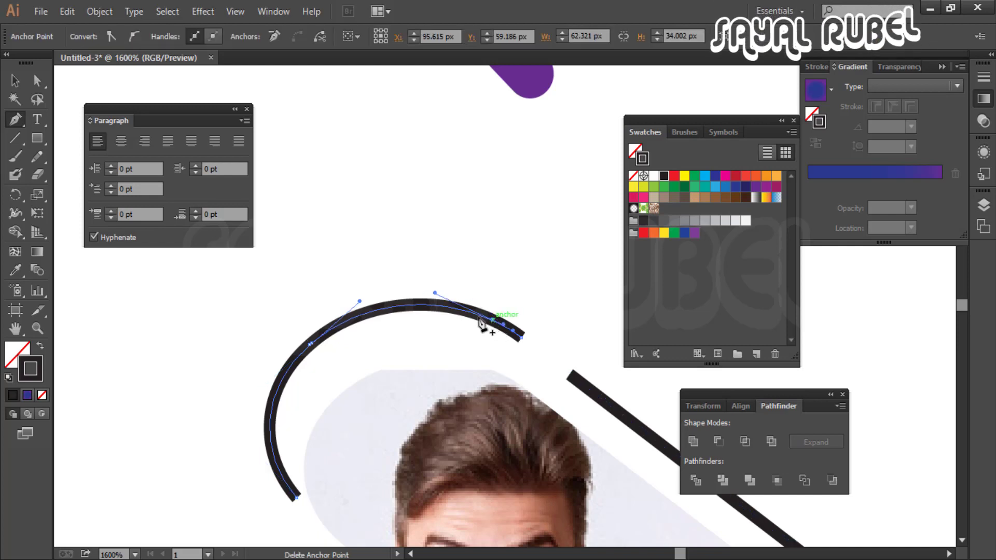
Add an anchor point at the crest of the top arc and delete the segment there to leave a short dash
click(421, 304)
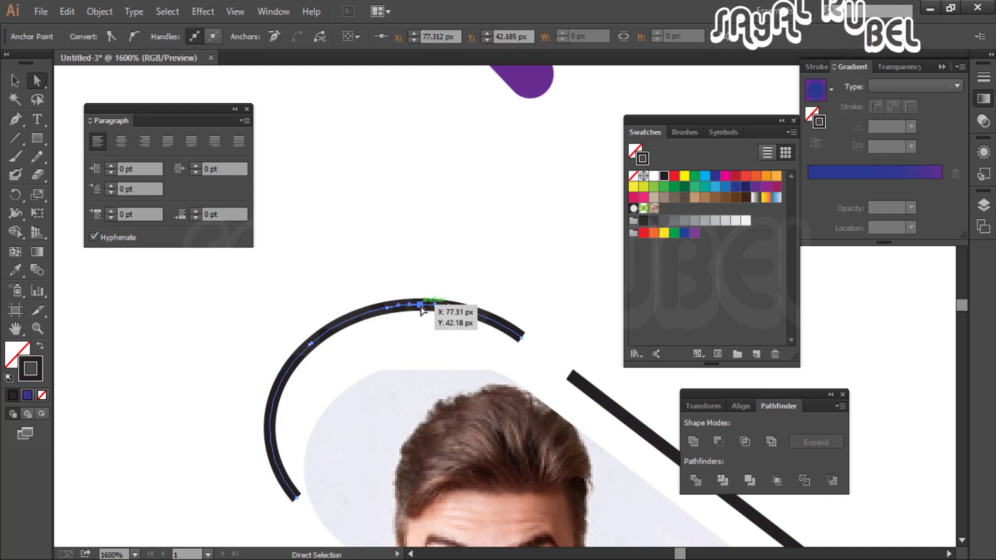
key(Delete)
key(ctrl+minus)
key(ctrl+minus)
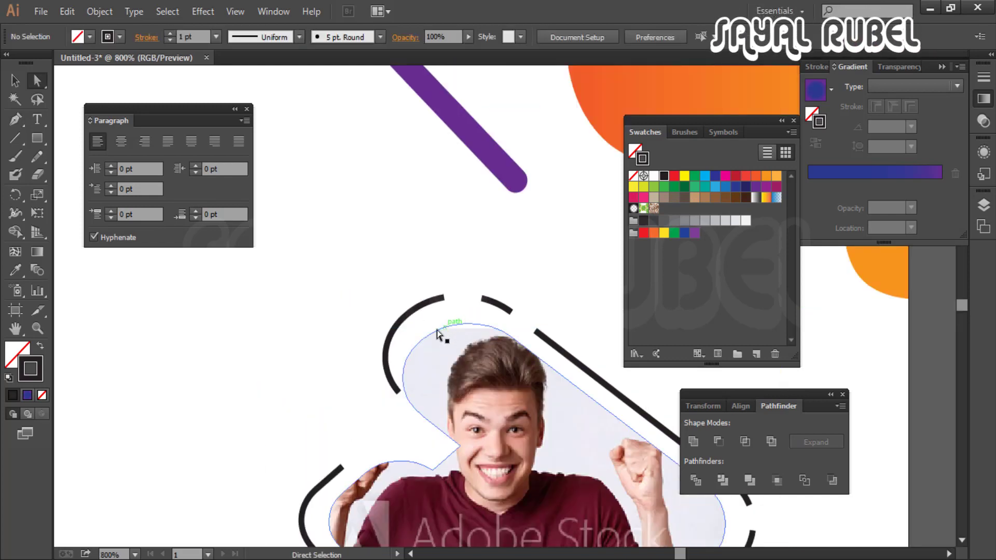
Shorten the arc beside the man's head by adding an anchor point and removing its lower end
click(397, 393)
key(p)
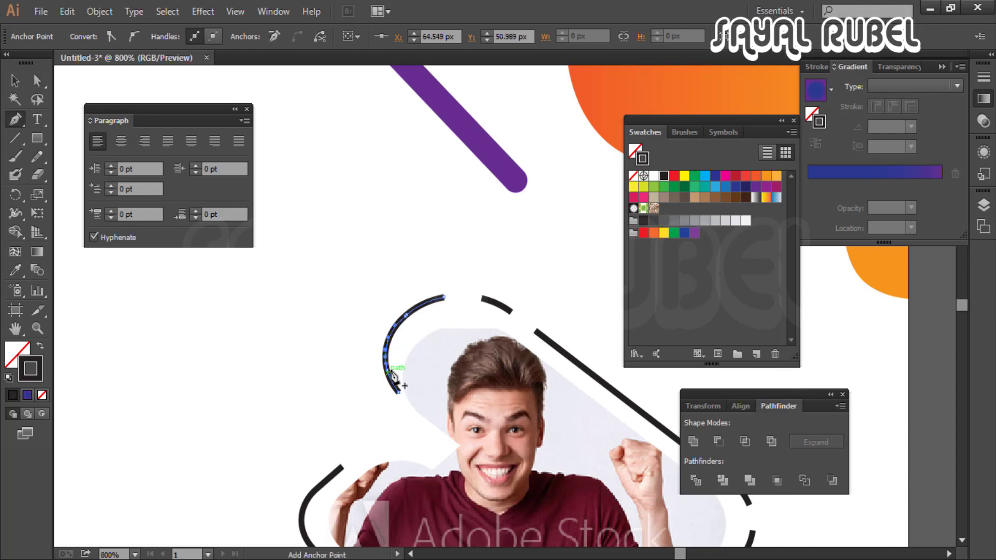
click(396, 395)
key(ctrl+minus)
key(ctrl+minus)
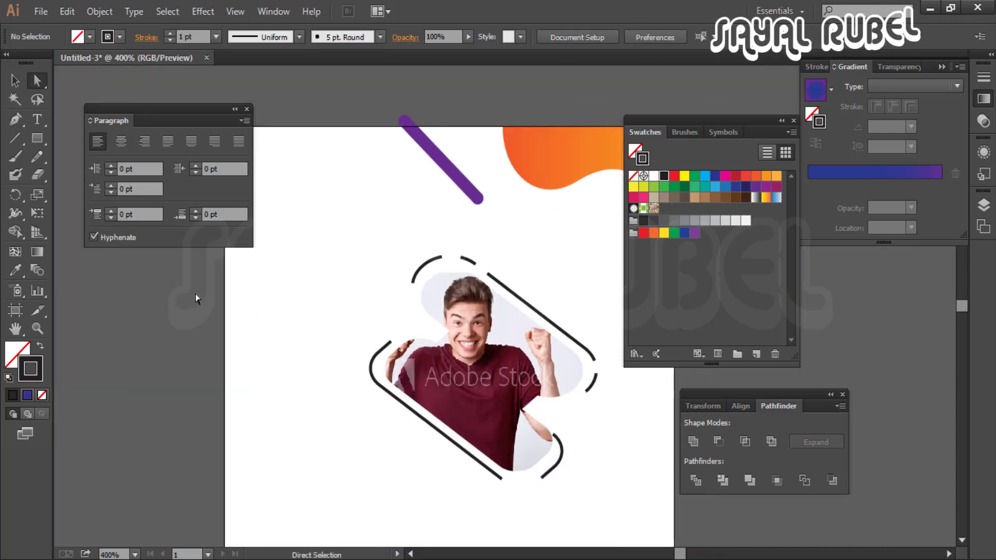
Nudge the curved outline piece beside the photo's lower end slightly closer to the photo
drag(420, 478, 430, 280)
scroll(555, 284, up, 1)
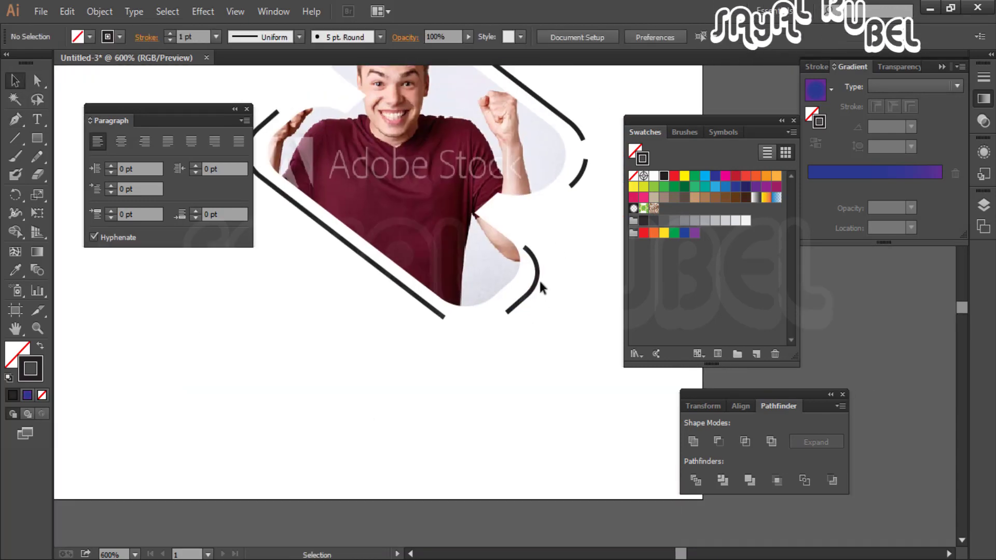
drag(535, 282, 542, 280)
key(Left)
key(Left)
key(Up)
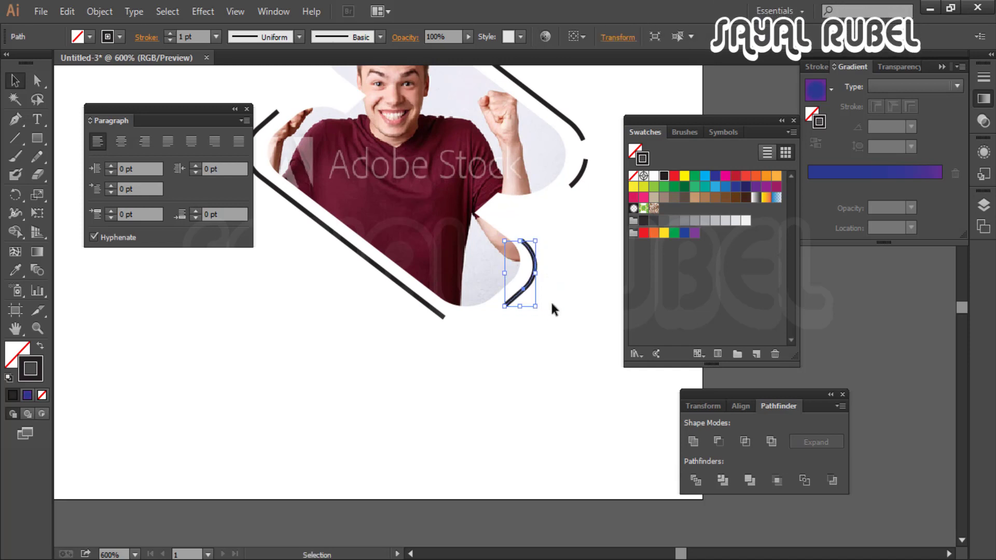
click(551, 303)
drag(517, 336, 502, 364)
key(ctrl+minus)
key(ctrl+minus)
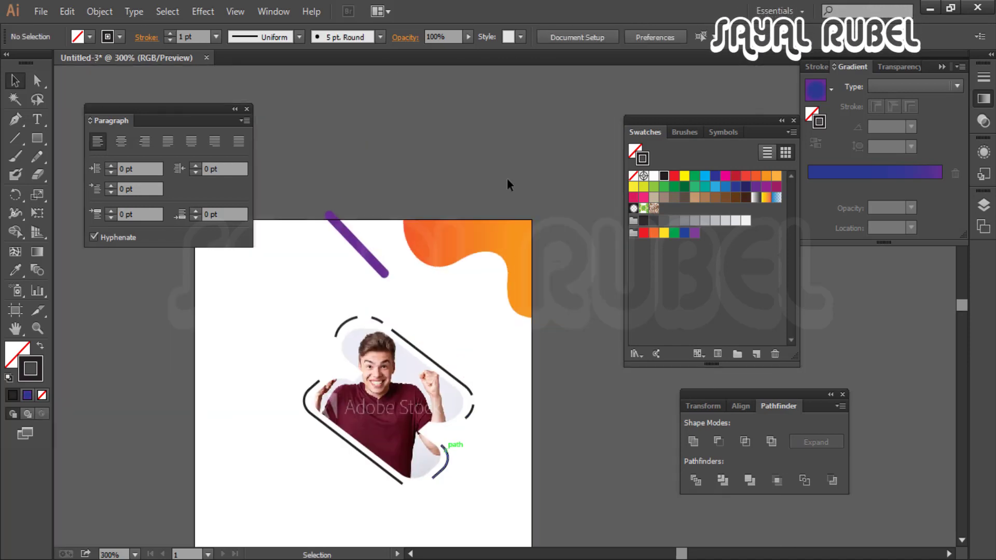
Draw a small unfilled circle with a blue-to-purple radial gradient 1 pt stroke over the lower edge of the orange corner shape
drag(36, 138, 106, 174)
drag(441, 256, 457, 283)
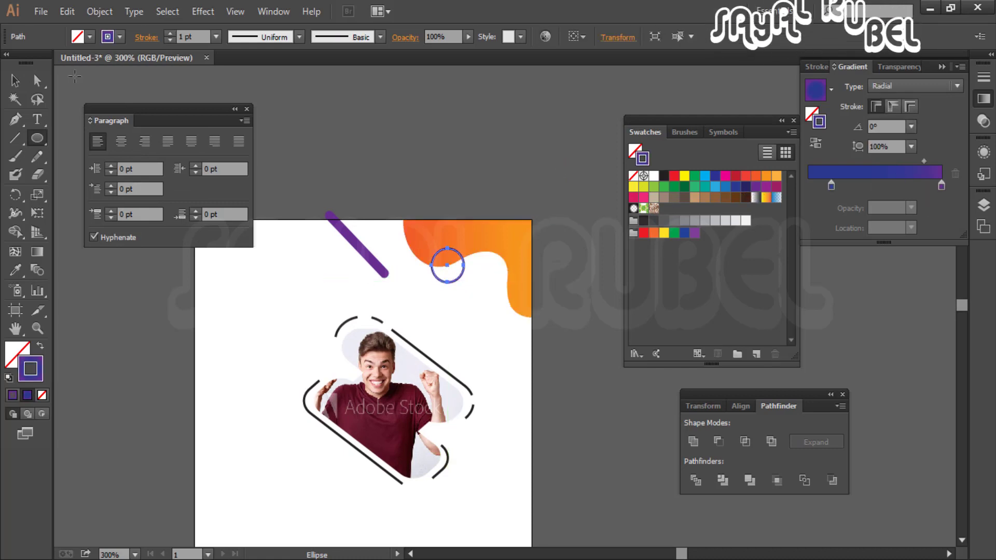
key(v)
click(319, 126)
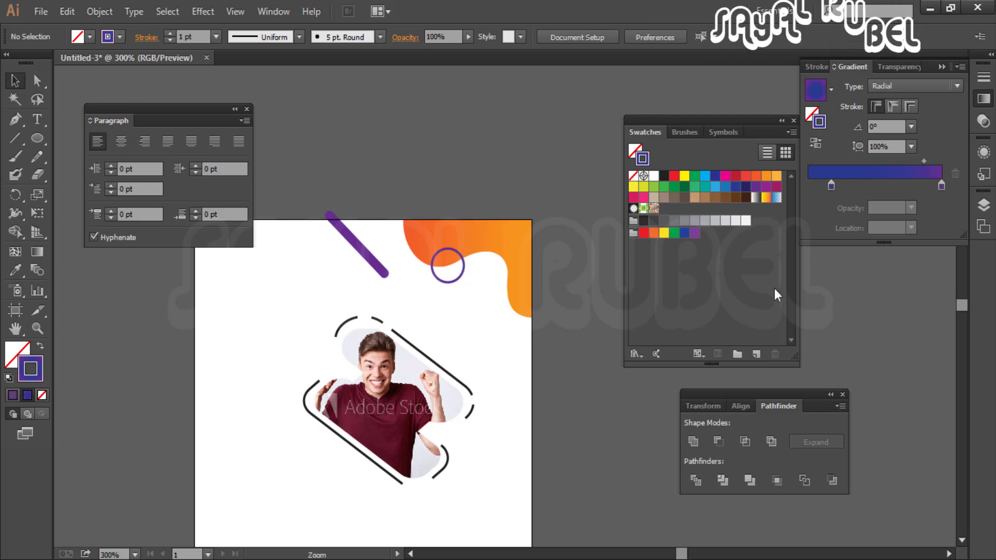
Select all black outline pieces around the photo and expand their strokes into filled shapes
key(ctrl+plus)
click(433, 360)
key(ctrl+plus)
drag(415, 403, 514, 423)
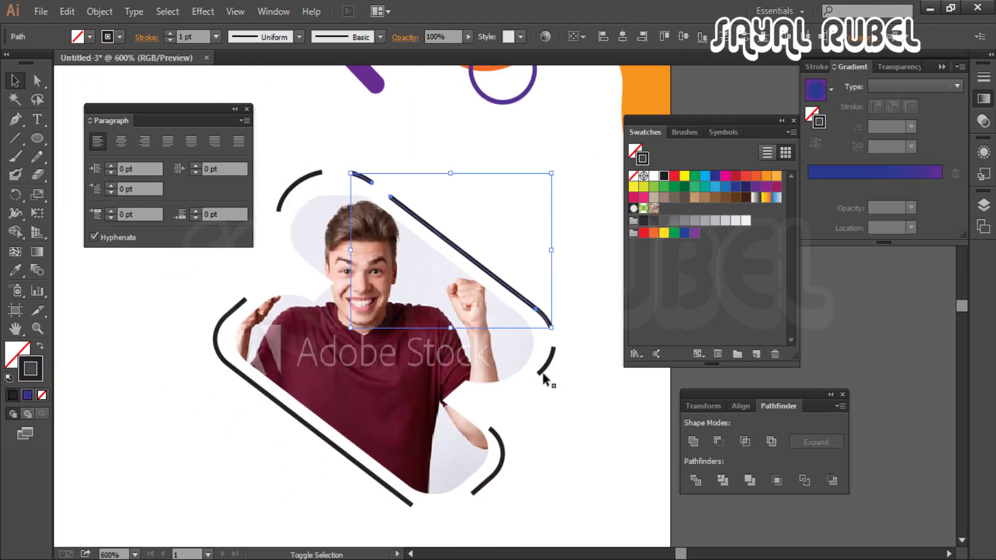
shift+click(298, 189)
click(99, 11)
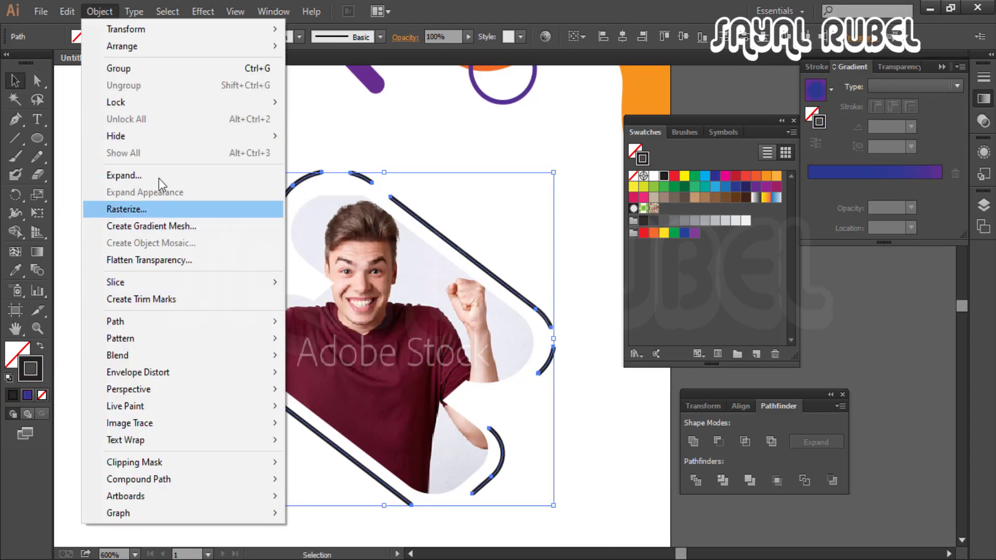
click(112, 173)
click(465, 374)
Examine the end anchor points of the expanded outline pieces along the photo's lower edge
key(ctrl+plus)
key(a)
click(500, 478)
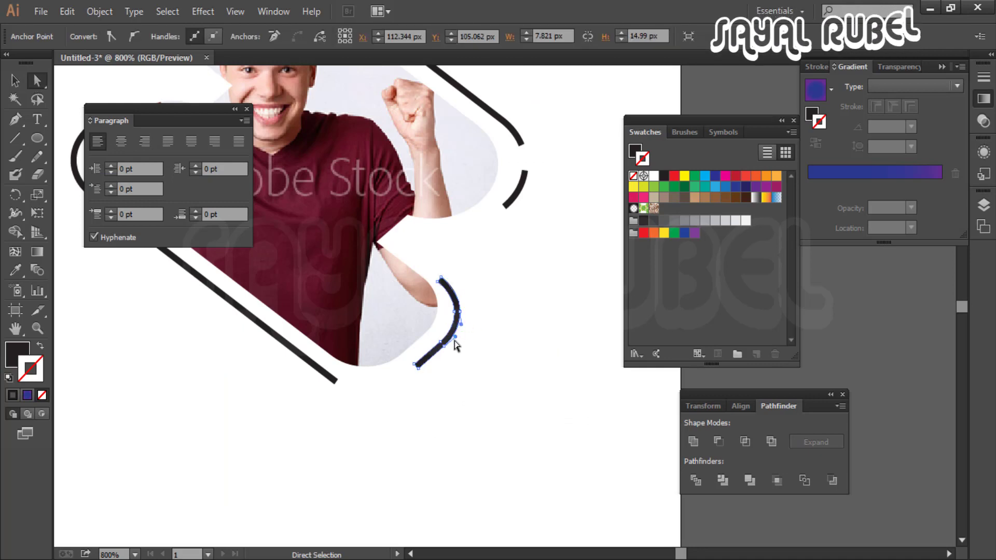
click(235, 349)
click(253, 318)
key(a)
ctrl+click(341, 364)
ctrl+click(491, 305)
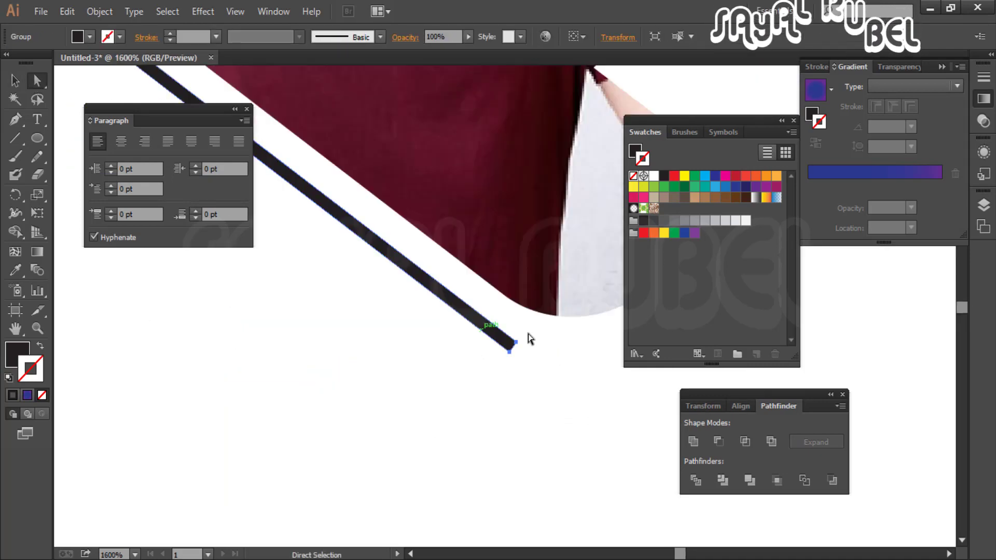
click(509, 352)
key(ctrl+plus)
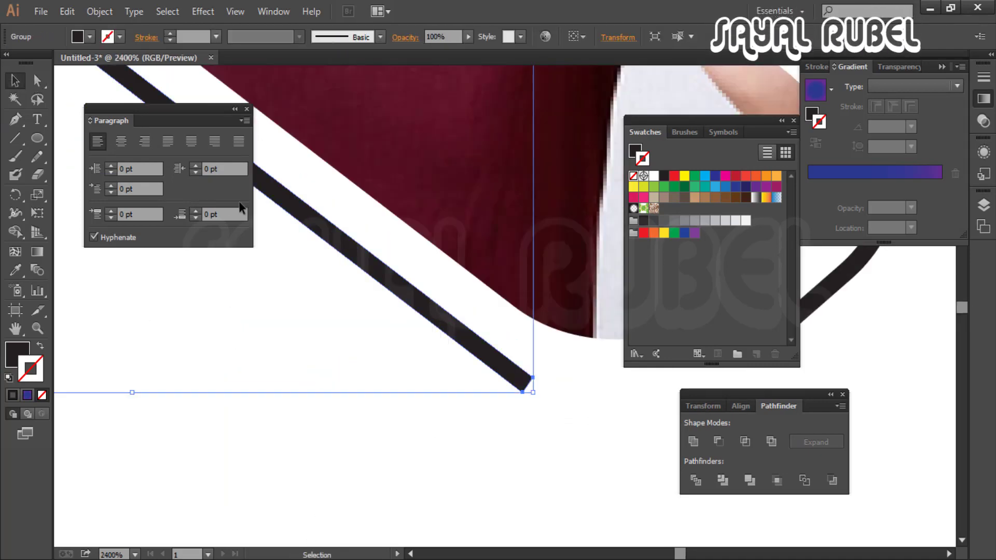
key(ctrl+0)
key(ctrl+plus)
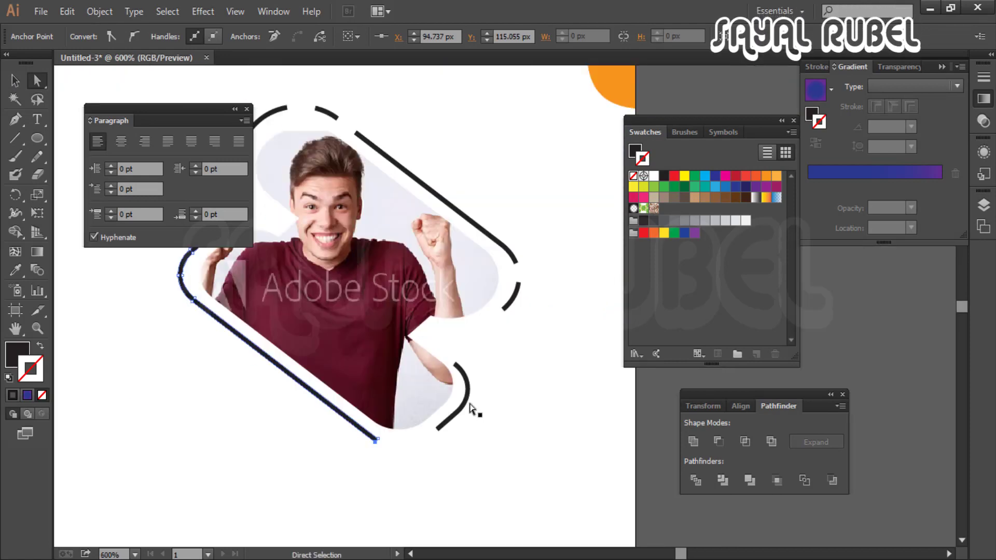
click(472, 407)
key(ctrl+plus)
key(ctrl+plus)
key(ctrl+plus)
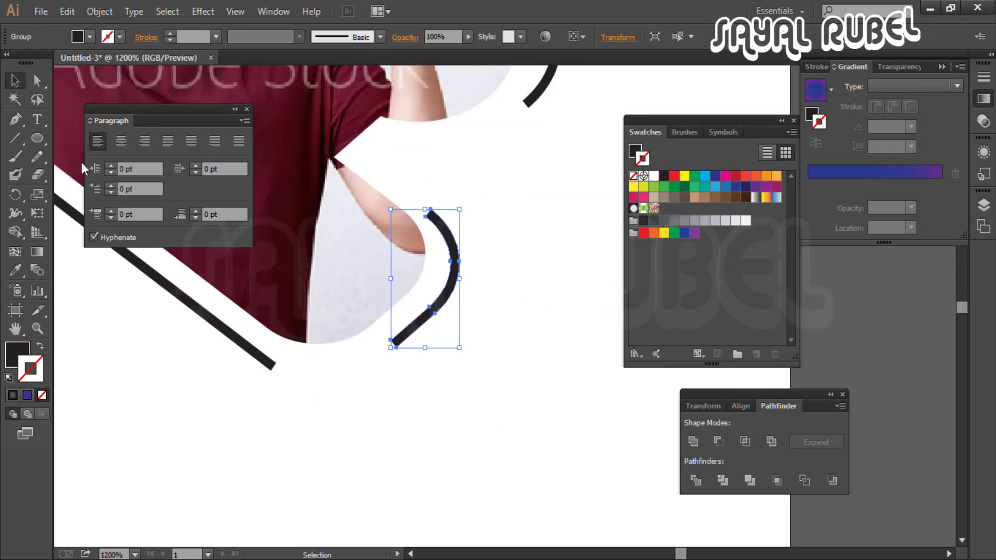
key(ctrl+minus)
key(ctrl+minus)
key(ctrl+minus)
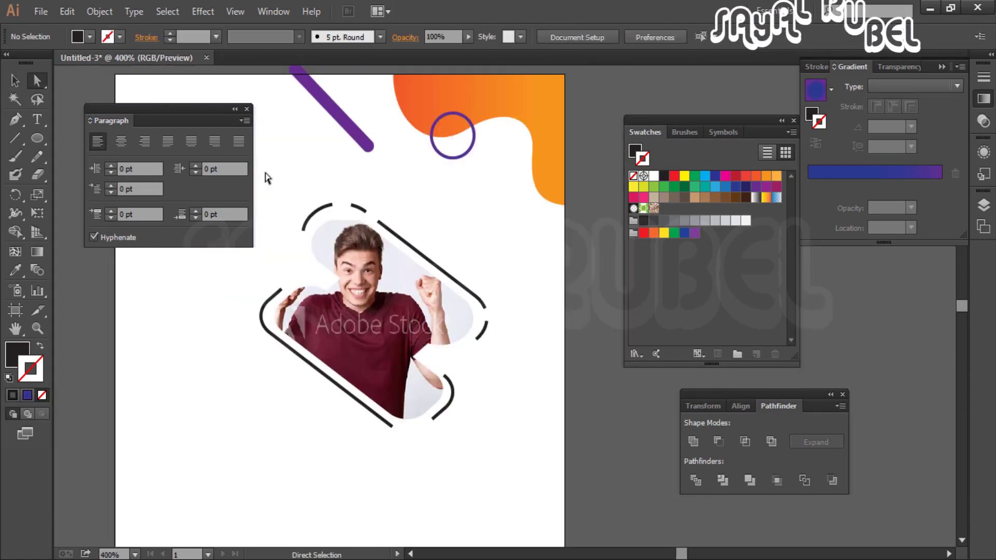
Recolor all the black outline pieces around the photo with the purple swatch as fill and remove their stroke
click(311, 215)
shift+click(358, 208)
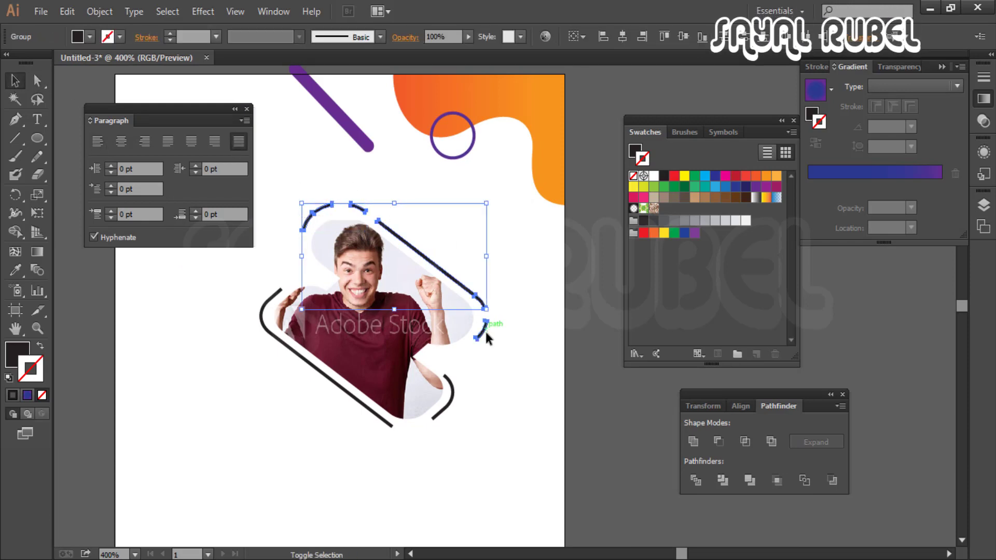
shift+click(453, 395)
shift+click(354, 398)
click(756, 187)
click(19, 355)
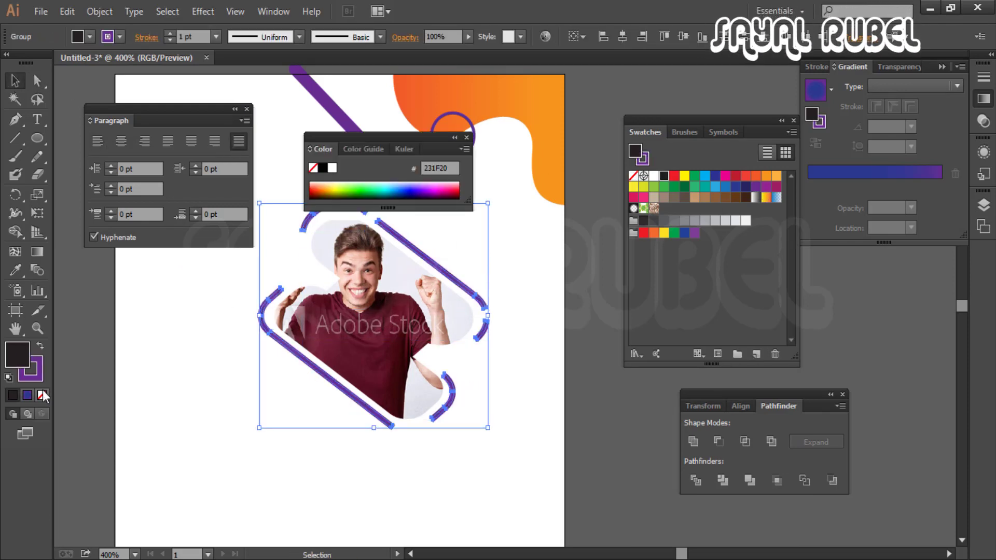
click(157, 373)
scroll(297, 443, up, 3)
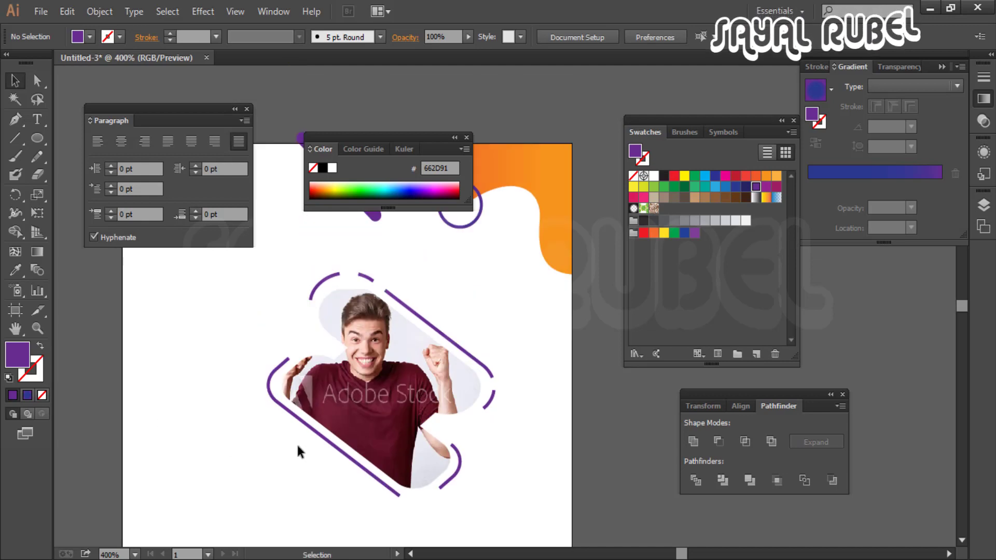
Select the photo together with its purple outline pieces and stretch them slightly taller
scroll(518, 353, down, 5)
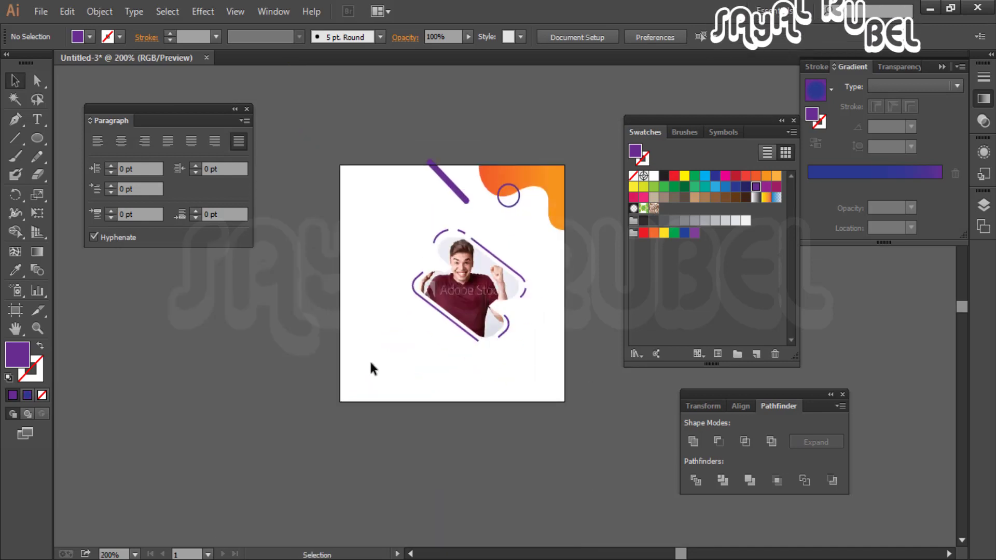
scroll(415, 394, up, 2)
drag(388, 370, 535, 274)
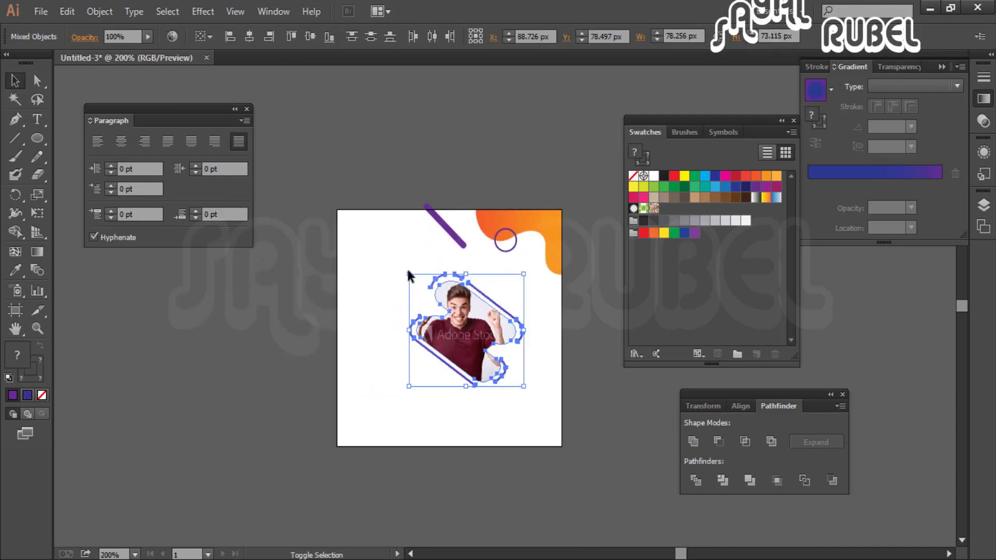
mouse_move(525, 389)
mouse_down()
mouse_move(511, 412)
mouse_move(524, 390)
mouse_move(524, 403)
mouse_move(533, 398)
mouse_up()
click(533, 398)
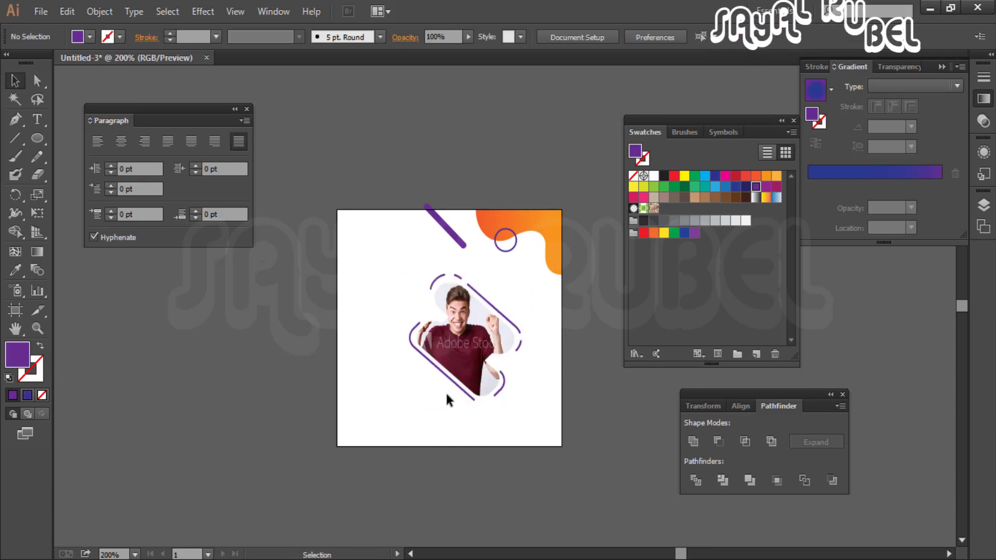
click(391, 418)
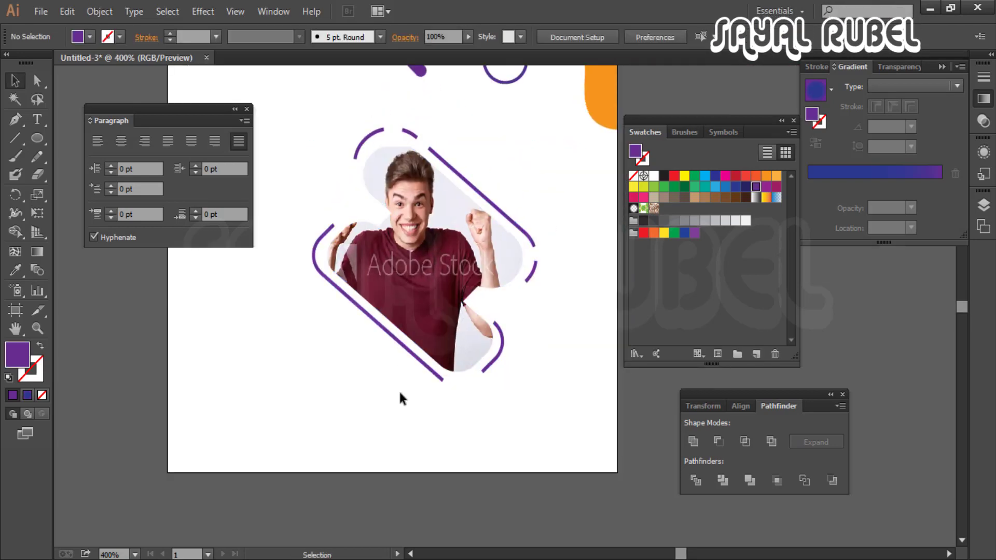
alt+click(411, 378)
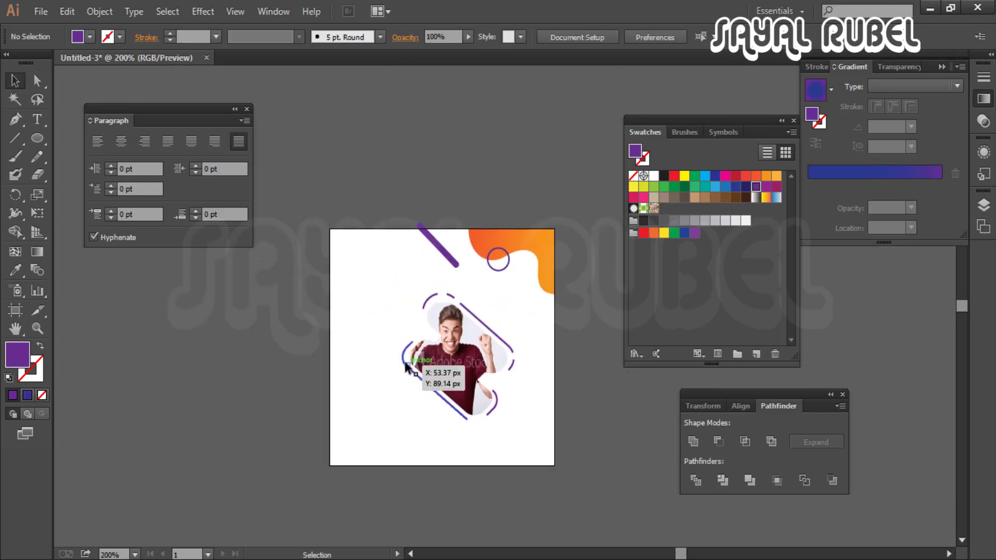
Draw a closed wavy purple shape with the Pen tool along the artboard's left edge and align its upper corner to that edge
key(p)
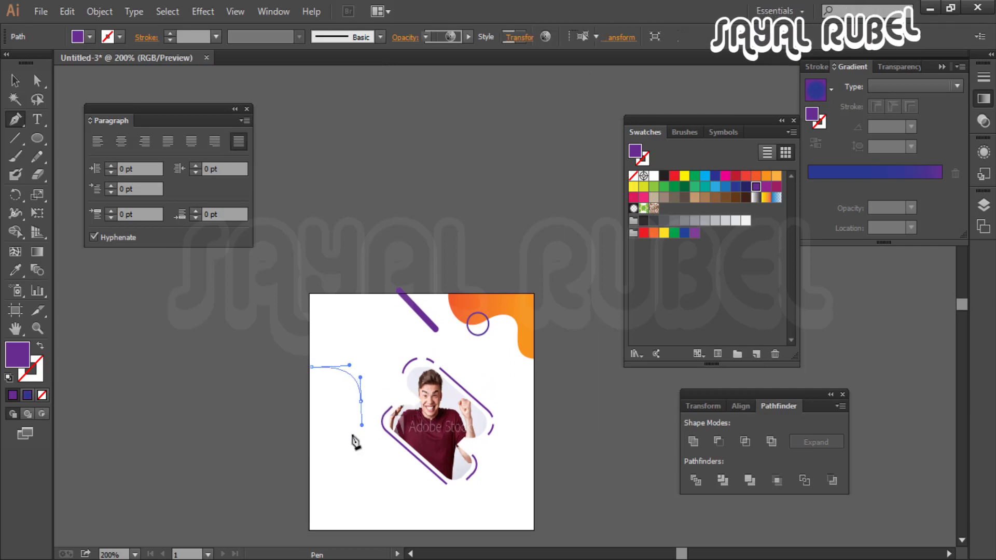
click(340, 456)
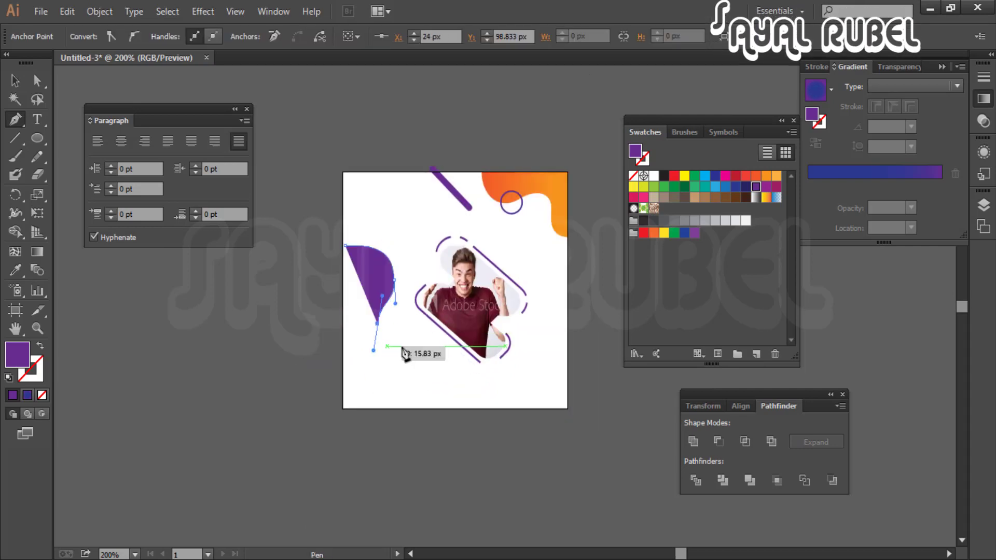
drag(387, 357, 393, 362)
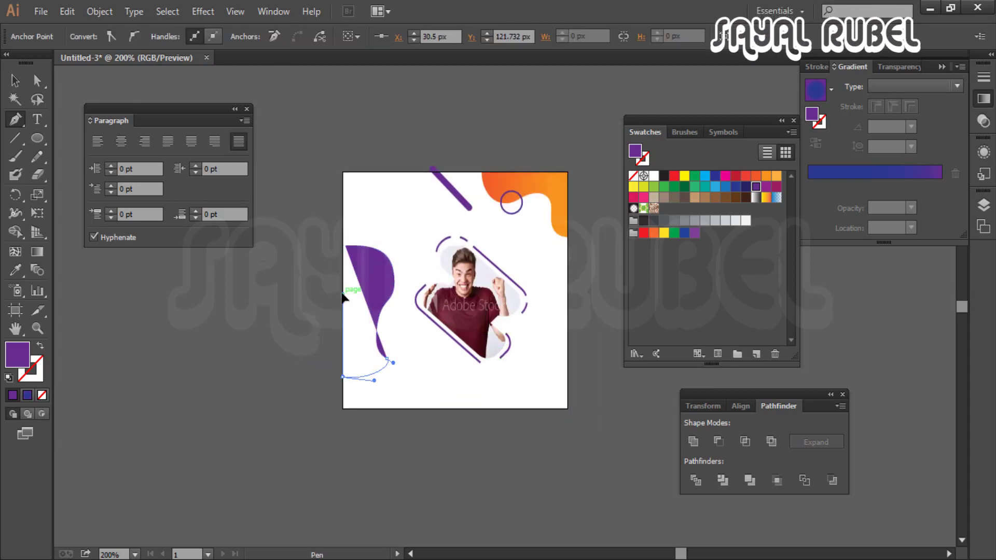
drag(344, 245, 383, 244)
key(a)
key(ctrl+plus)
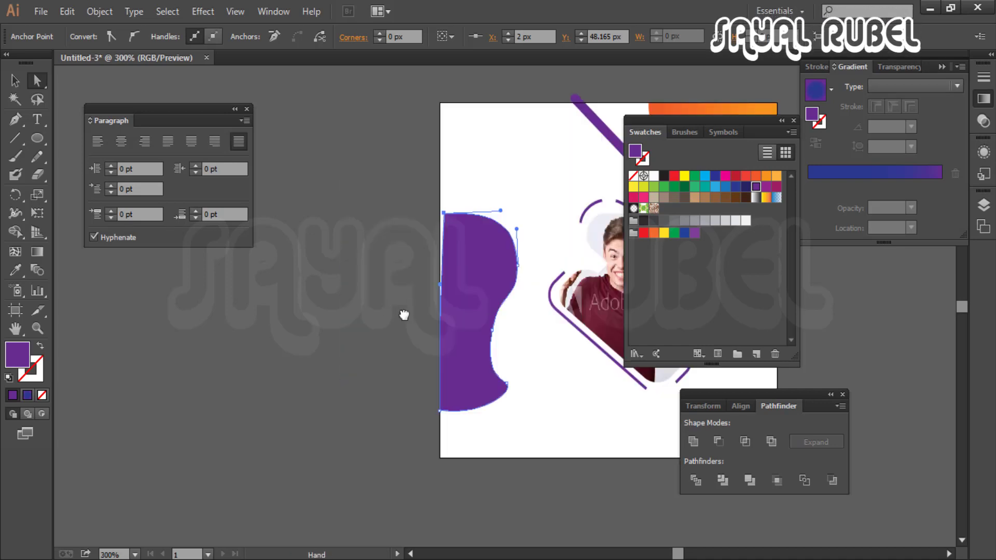
drag(404, 315, 309, 315)
key(v)
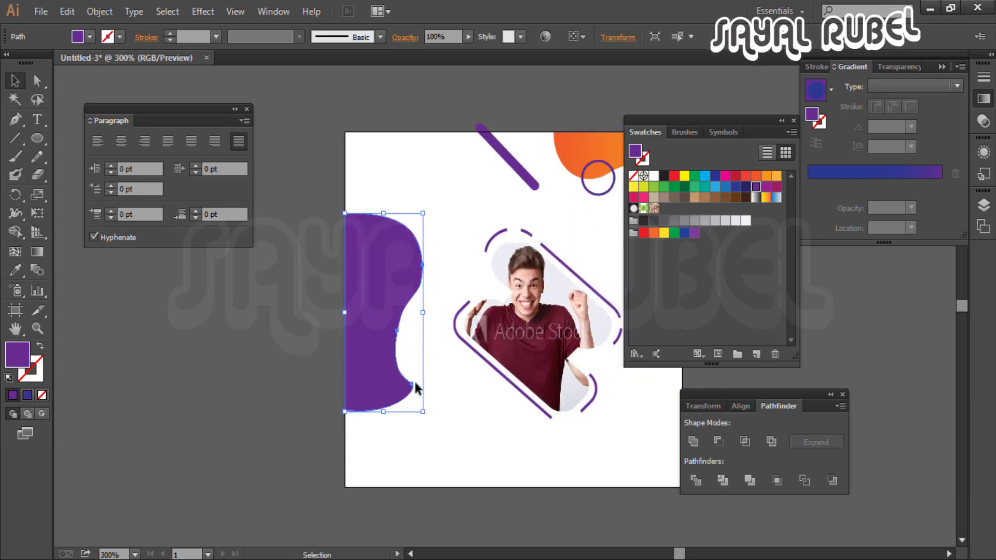
Reshape the wavy purple shape by extending its upper bulge toward the photo and widening and rounding its lower bulge
key(a)
drag(409, 355, 416, 378)
drag(423, 267, 446, 259)
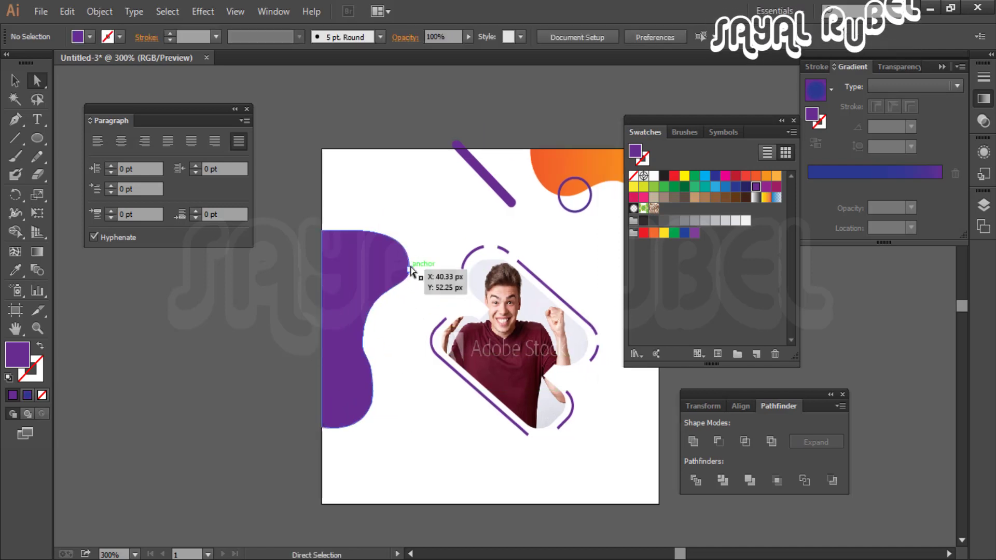
drag(420, 269, 420, 268)
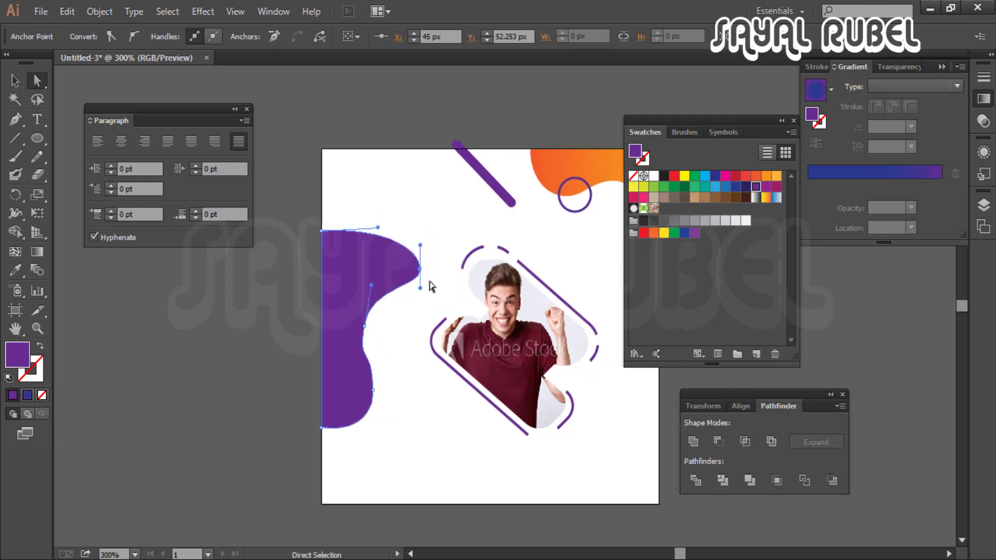
drag(373, 389, 365, 351)
drag(386, 417, 383, 416)
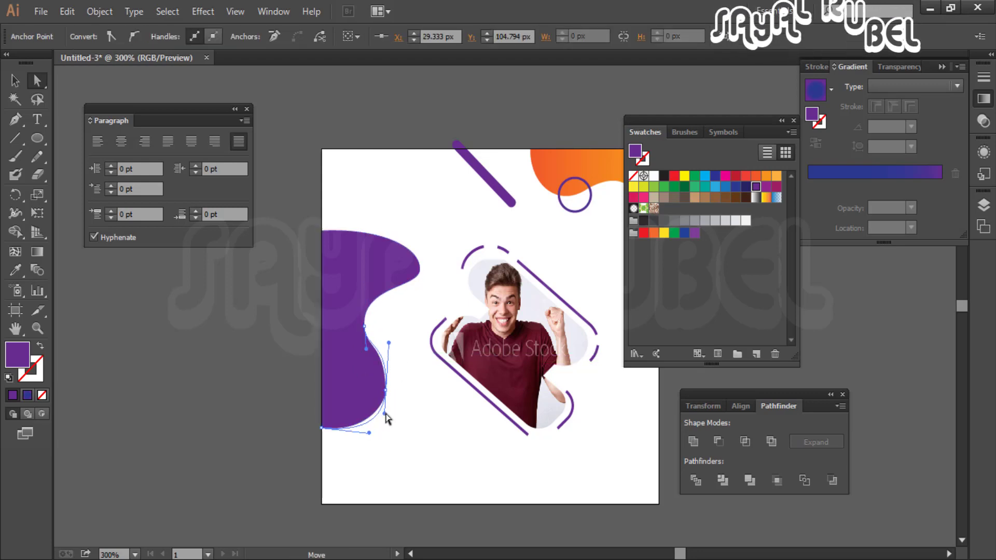
Refine the purple shape's upper bulge and the inward curve beneath it by adjusting the anchor handles
key(ctrl+minus)
ctrl+click(413, 371)
key(ctrl+plus)
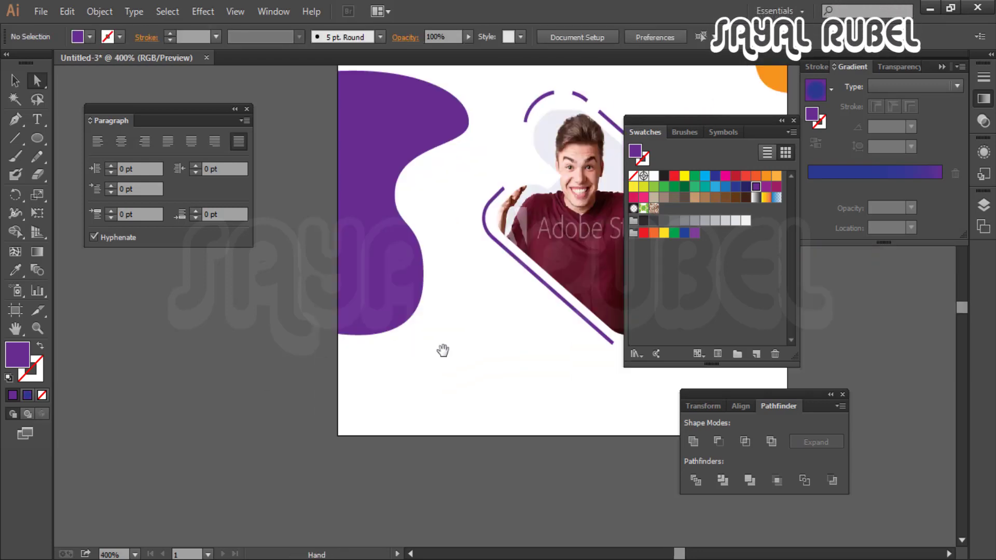
drag(422, 205, 427, 224)
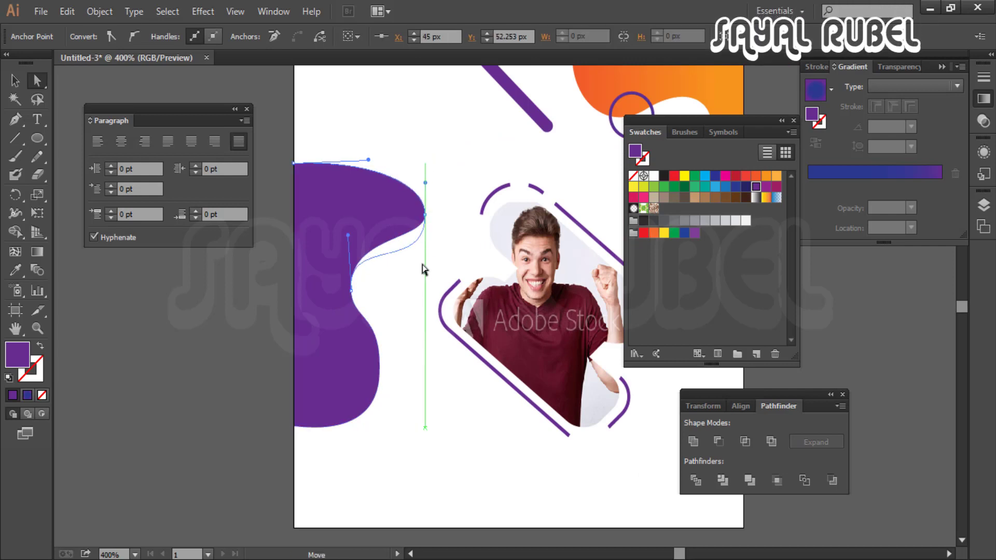
click(449, 184)
drag(449, 183, 436, 221)
mouse_move(411, 252)
mouse_down()
mouse_move(389, 262)
mouse_move(370, 302)
mouse_up()
click(411, 266)
Draw a small circle over the tip of the purple shape's upper bulge and fill it with the corner shape's orange gradient
key(l)
mouse_move(322, 252)
mouse_down()
mouse_move(382, 300)
mouse_move(377, 309)
mouse_up()
drag(377, 309, 280, 399)
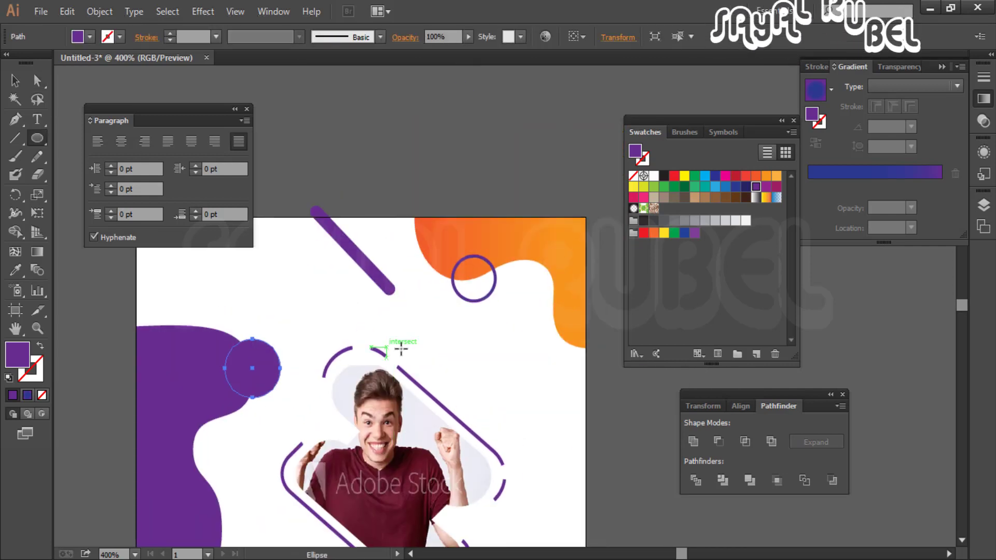
key(i)
click(559, 224)
click(421, 383)
scroll(421, 382, down, 5)
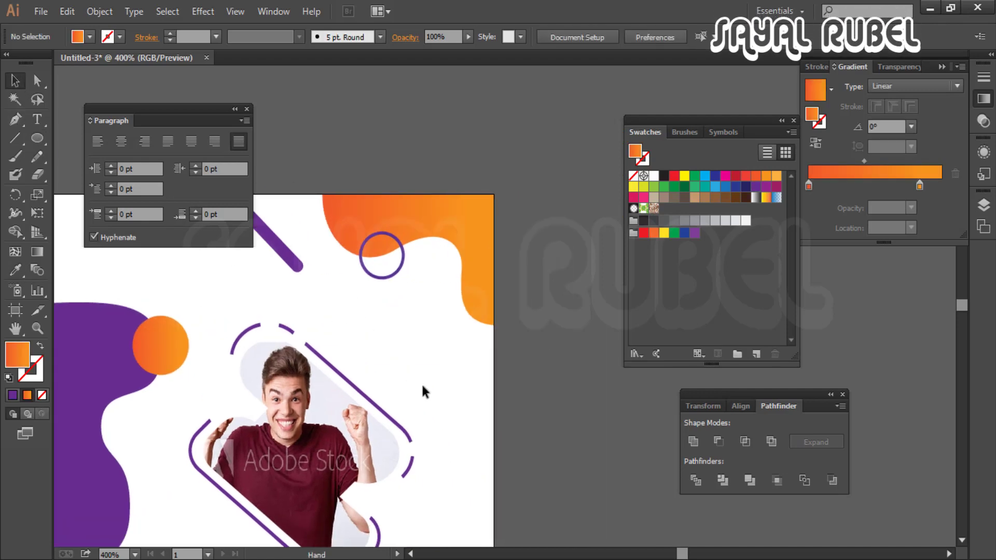
scroll(391, 369, up, 4)
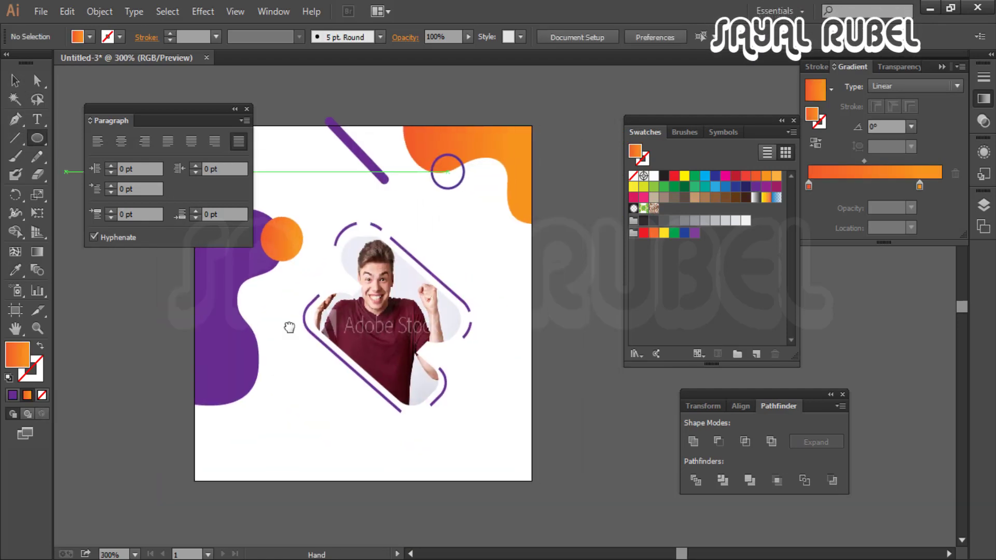
Draw a large unfilled circle centered on the artboard's right edge with an orange gradient stroke of 13 pt
drag(269, 333, 123, 310)
key(l)
drag(384, 292, 464, 340)
key(shift+x)
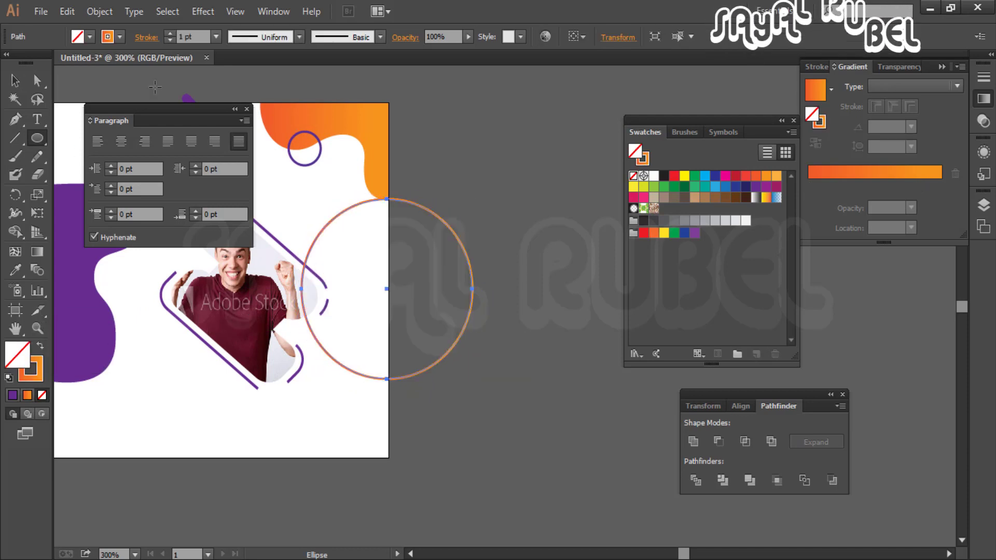
click(173, 33)
click(173, 32)
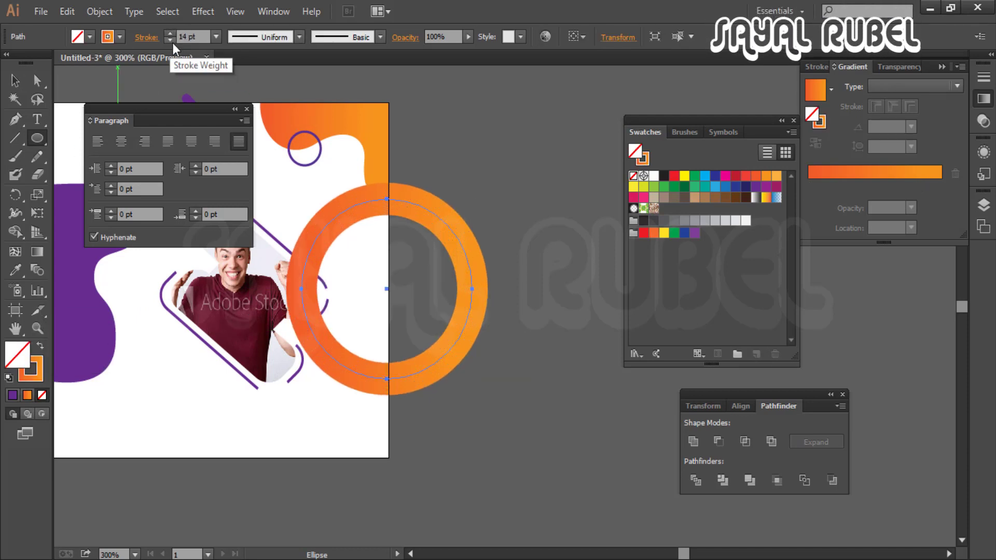
click(171, 41)
Create a concentric copy of the large ring at about half its size and swap its stroke for an orange gradient fill
key(v)
click(487, 347)
click(458, 337)
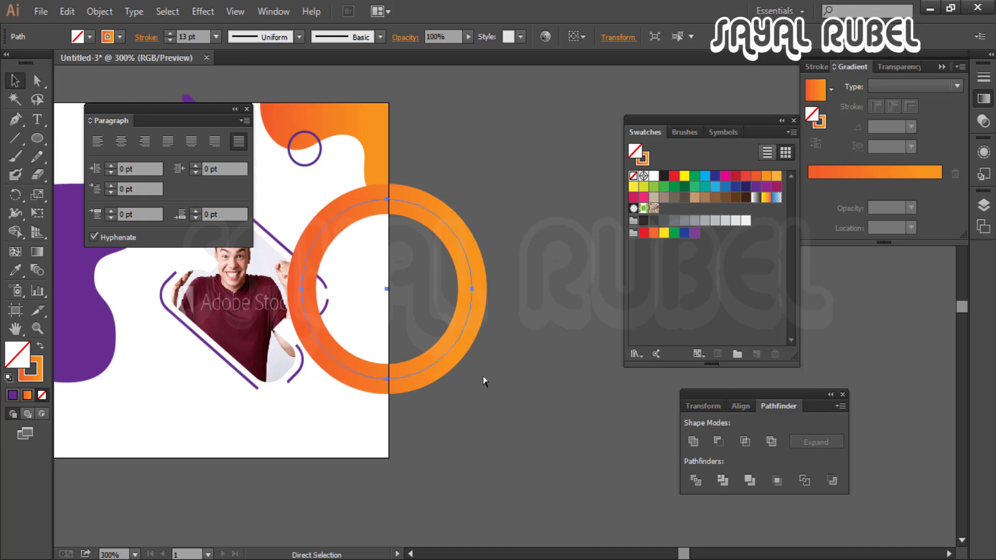
drag(482, 378, 442, 354)
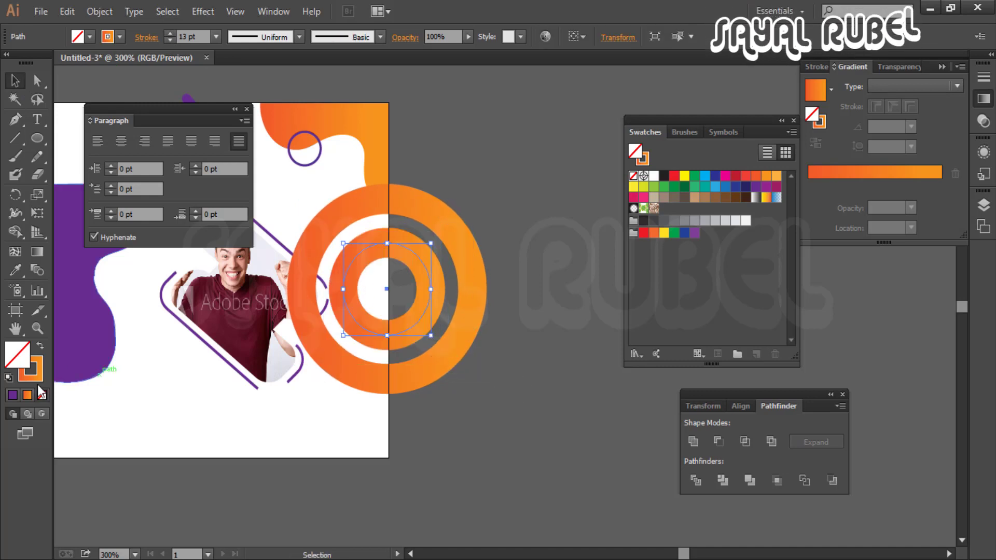
key(shift+x)
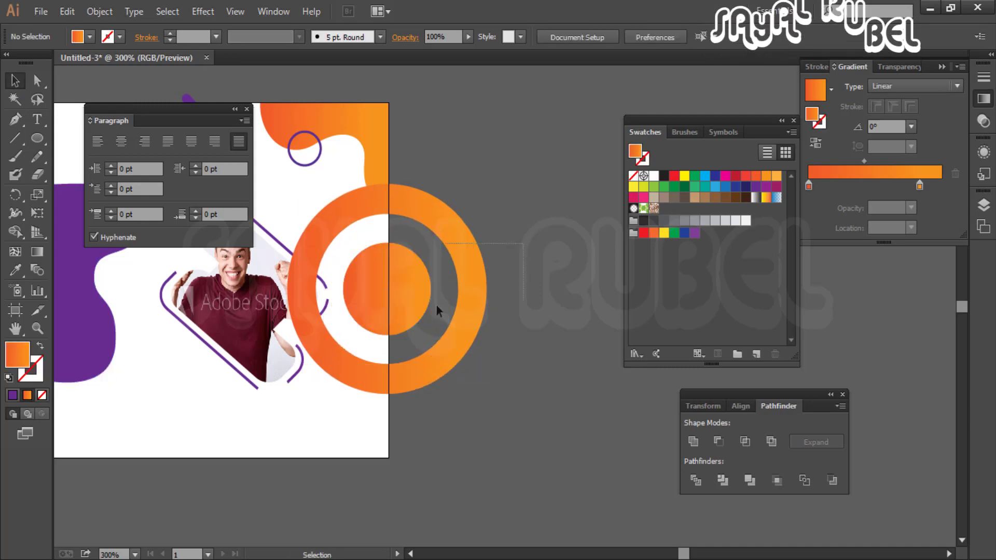
Delete the large ring's outer anchor point to leave a half ring inside the artboard, and set its opacity to 35%
click(450, 352)
key(a)
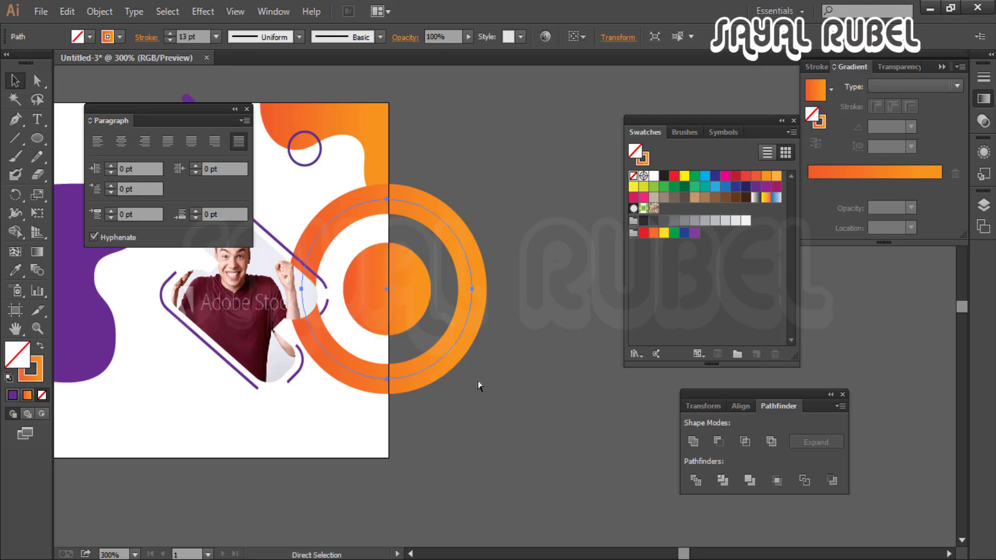
key(v)
click(477, 382)
key(ctrl+=)
click(406, 396)
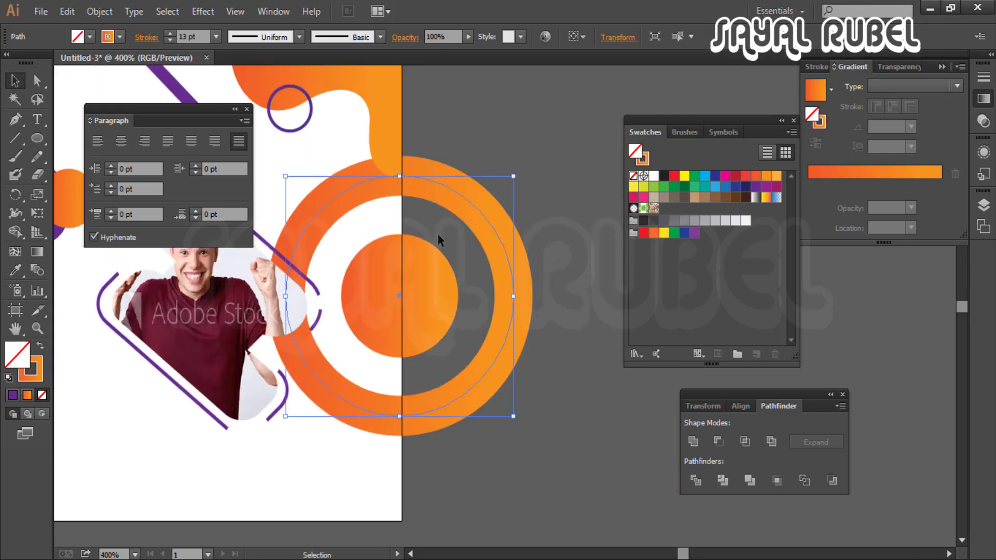
key(a)
click(512, 296)
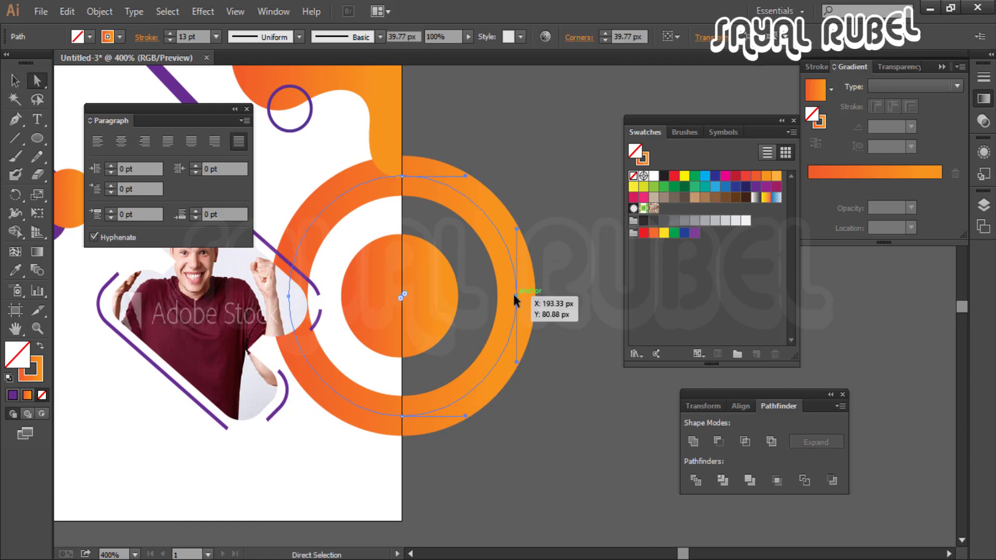
key(Delete)
drag(487, 46, 429, 50)
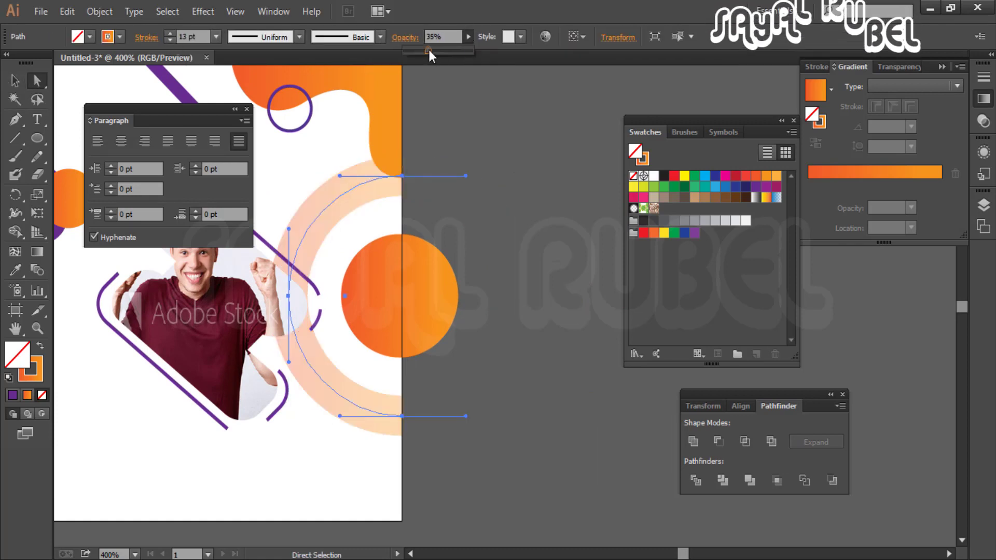
Set the inner orange circle's opacity to 37% and delete its outer anchor point to leave a half circle
click(466, 266)
click(451, 265)
key(v)
click(443, 263)
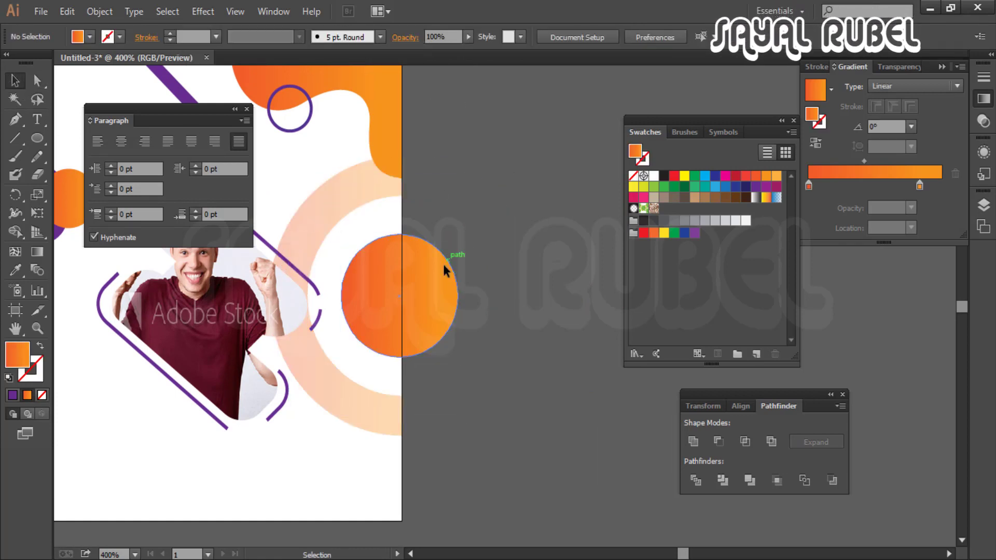
click(468, 37)
drag(472, 50, 430, 51)
click(446, 147)
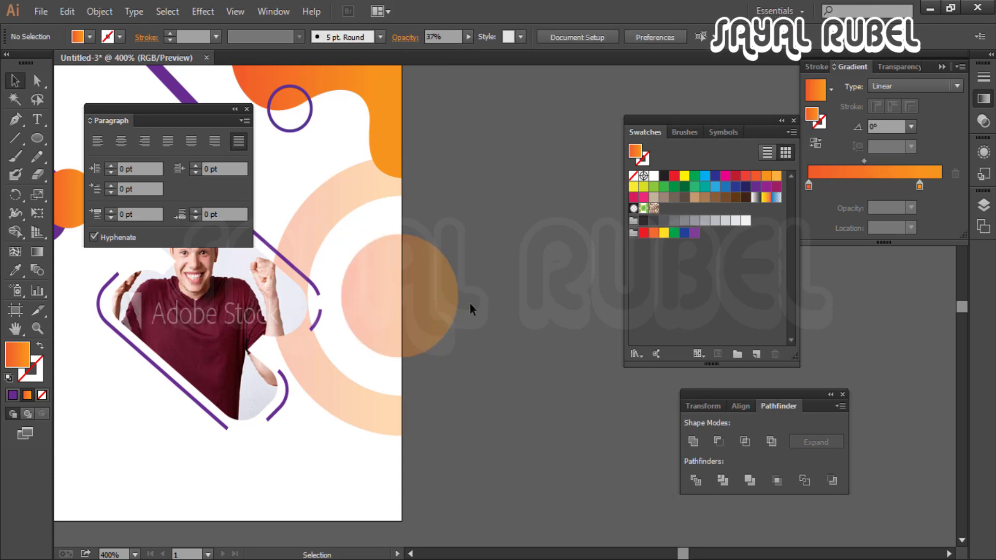
key(a)
click(457, 296)
key(Delete)
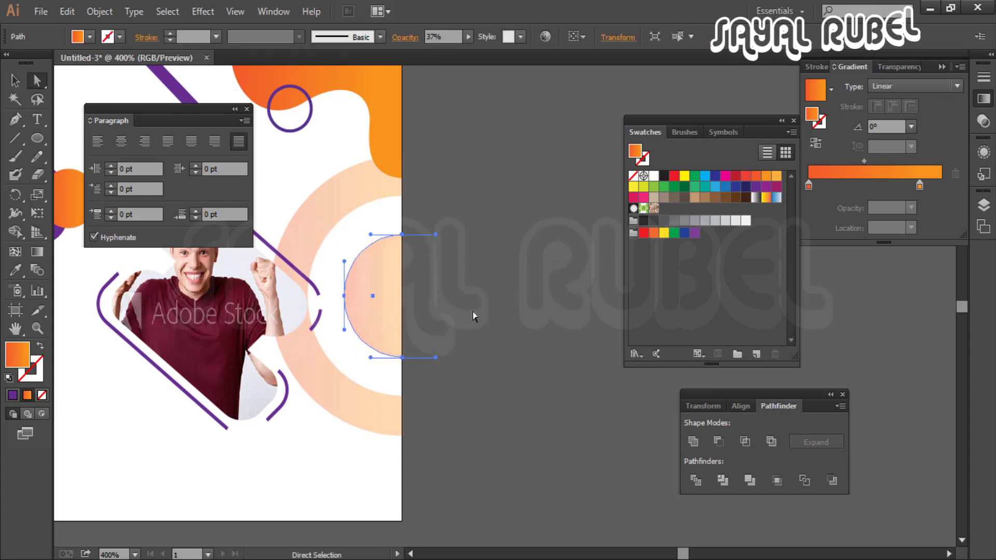
Draw a tall orange gradient rectangle about 21 × 55 px over the half ring's lower part and place a copy beside the artboard
key(ctrl+minus)
key(v)
click(515, 333)
scroll(516, 333, right, 5)
drag(37, 138, 76, 139)
drag(279, 333, 319, 407)
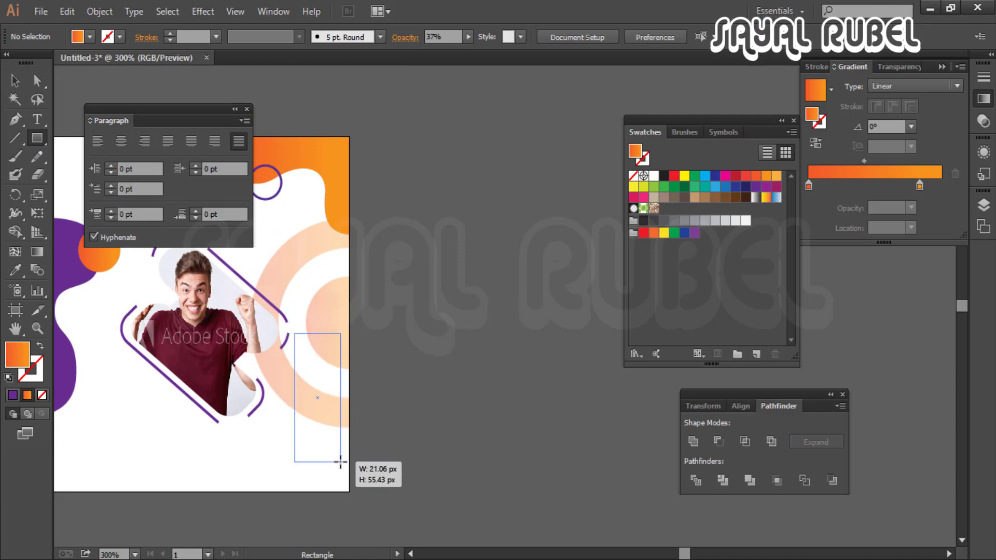
drag(340, 461, 344, 462)
drag(343, 373, 445, 373)
click(463, 406)
key(Escape)
key(ctrl+plus)
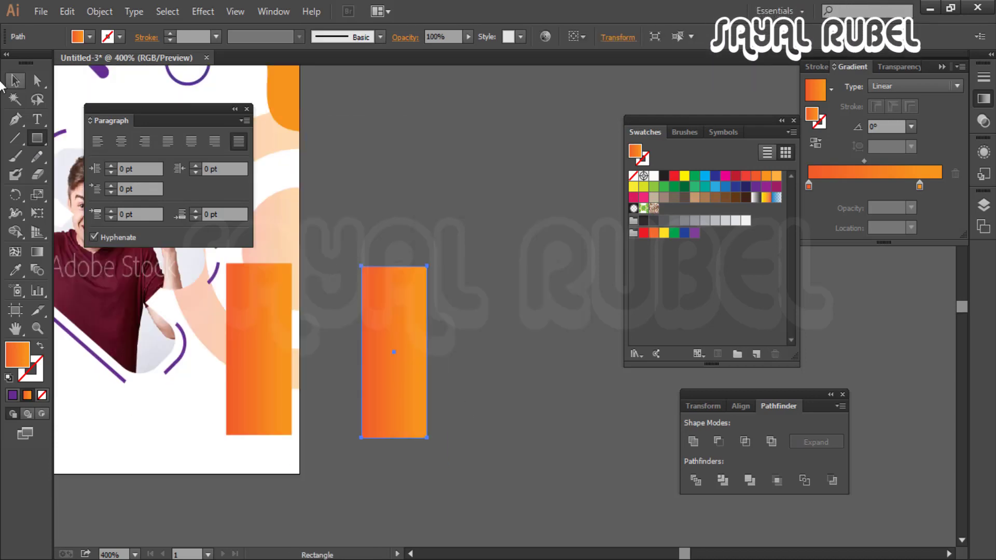
Turn the rectangle copy's gradient fill into an outline and draw a small orange gradient ring centred on its upper-left corner
click(14, 80)
key(ctrl+plus)
click(42, 346)
click(436, 237)
key(ctrl+plus)
drag(38, 139, 88, 176)
drag(492, 307, 495, 309)
click(15, 80)
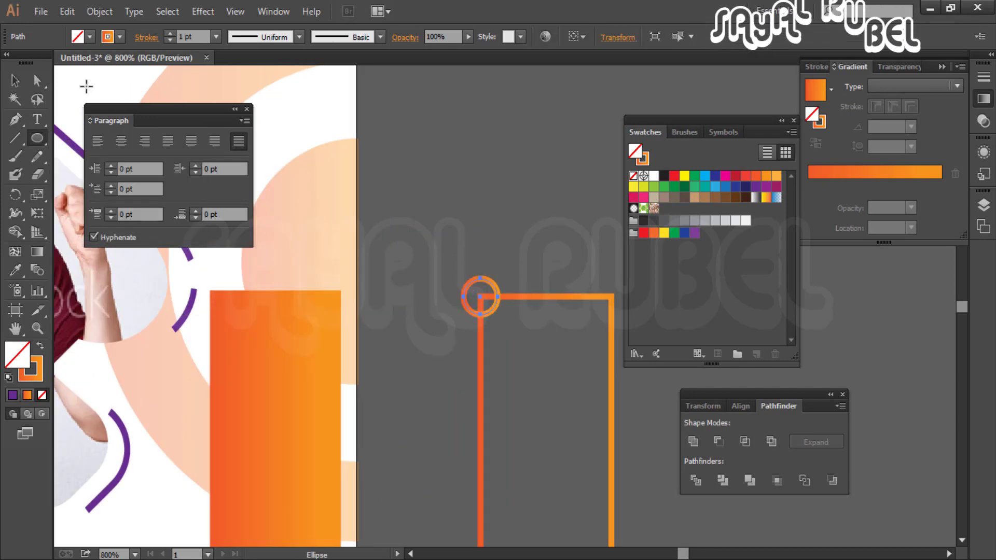
key(ctrl+plus)
drag(474, 366, 473, 366)
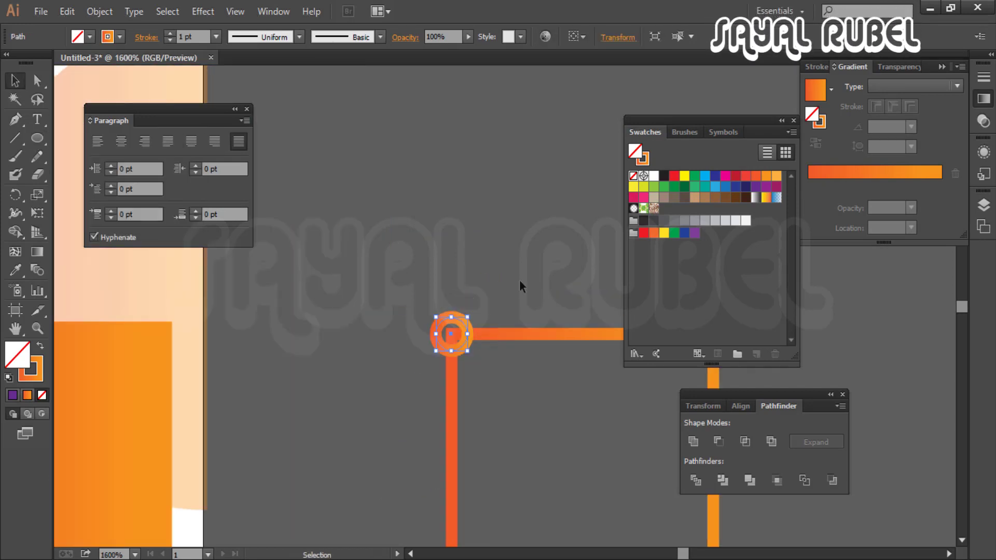
Duplicate the small ring at equal spacing along the outlined rectangle's upper edge to make a row of six
drag(520, 282, 416, 255)
drag(357, 306, 411, 307)
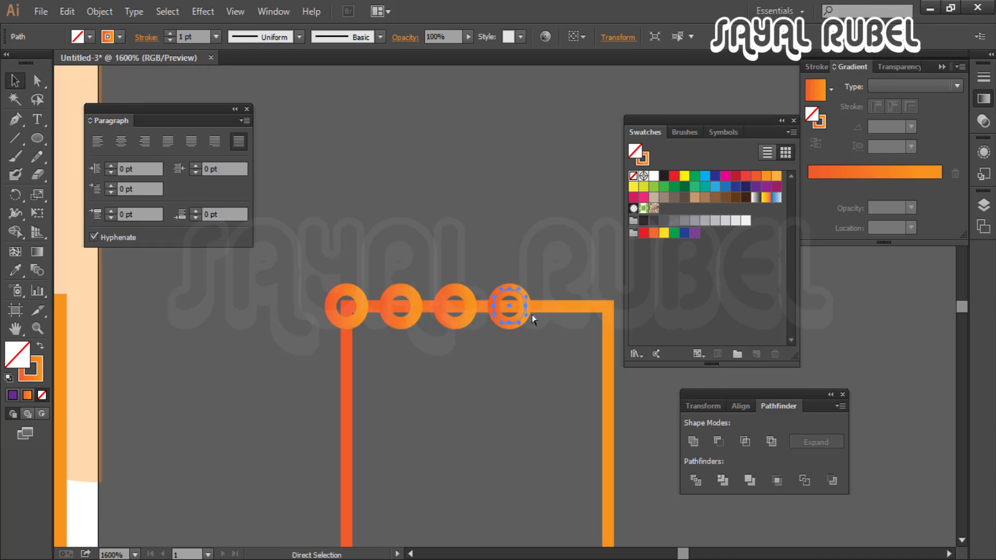
key(ctrl+d)
key(ctrl+d)
key(ctrl+minus)
Duplicate the row of six rings downward at equal spacing until twelve rows fill the outlined rectangle's height
drag(334, 245, 514, 269)
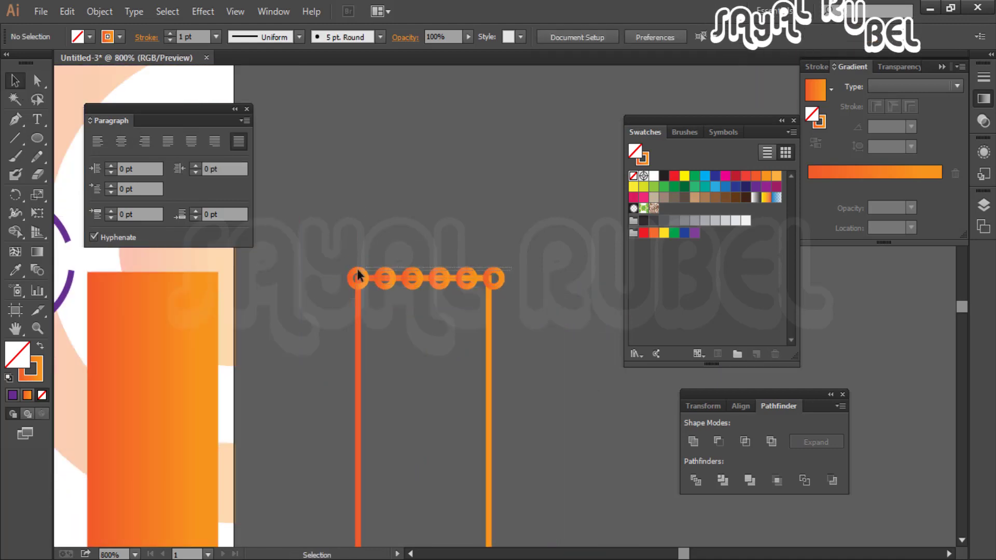
click(463, 293)
drag(464, 294, 465, 323)
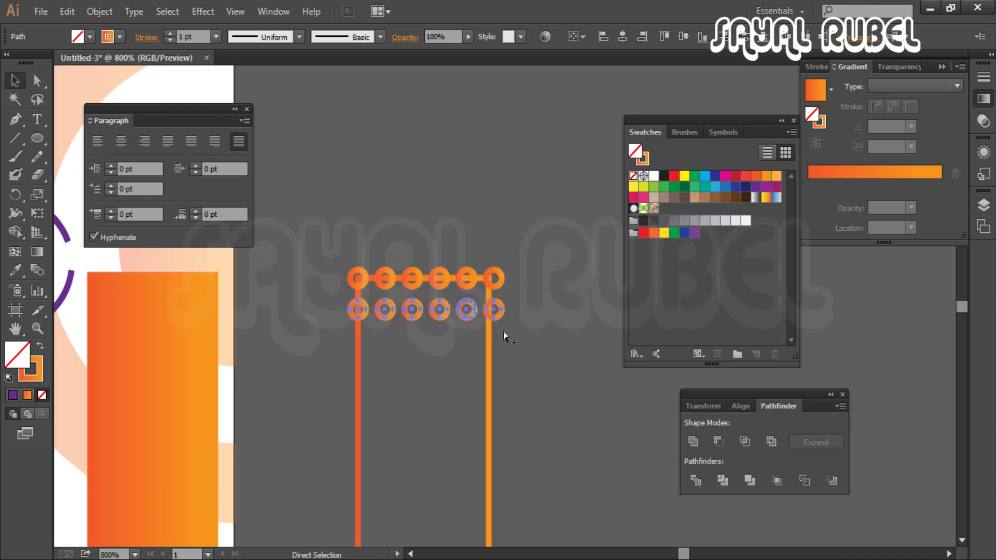
key(ctrl+d)
key(ctrl+d)
key(ctrl+d)
key(ctrl+d)
key(ctrl+d)
key(ctrl+d)
key(ctrl+d)
key(ctrl+d)
key(ctrl+d)
key(ctrl+d)
drag(526, 416, 517, 308)
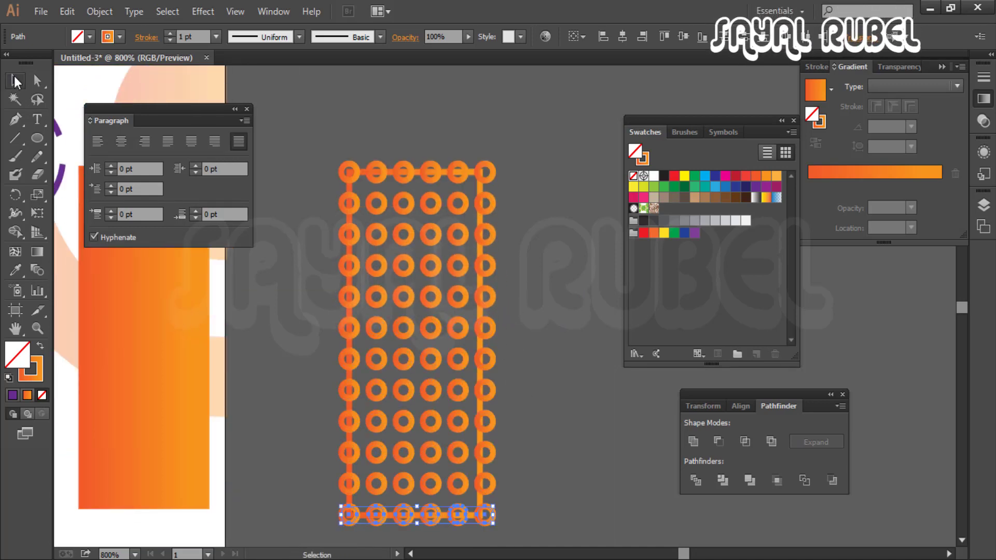
Scale down the whole ring grid slightly and delete the solid gradient rectangle lying over the half ring
drag(313, 135, 509, 452)
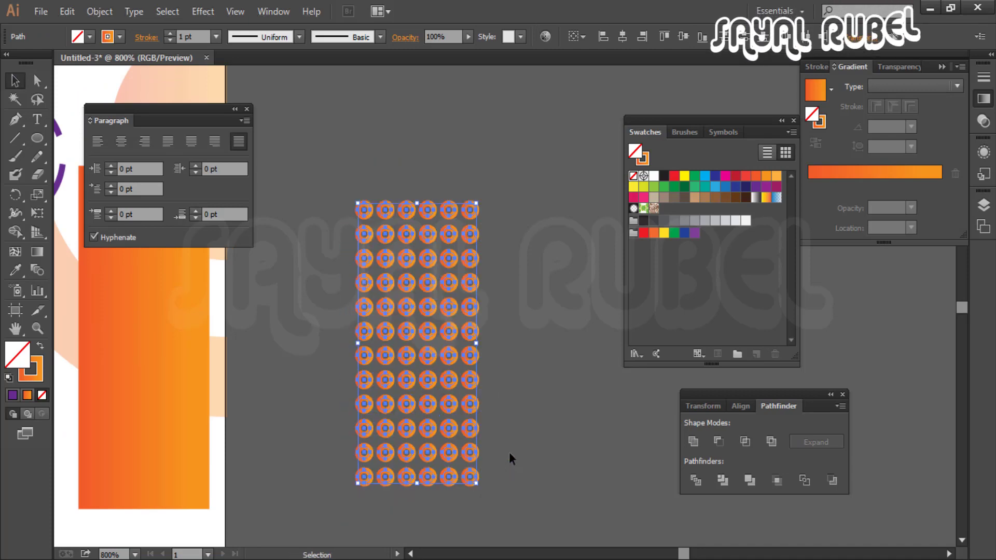
key(ctrl+shift+a)
drag(631, 371, 792, 371)
click(373, 379)
key(Delete)
Move the ring grid onto the artboard so it overlaps the lower part of the pale orange half ring
drag(624, 438, 336, 450)
click(494, 415)
key(ctrl+minus)
right_click(516, 305)
drag(400, 412, 407, 317)
key(Escape)
key(ctrl+shift+a)
key(ctrl+minus)
key(ctrl+plus)
Draw a closed wavy shape with an orange gradient fill in the artboard's lower-right corner using the Pen tool
key(shift+x)
click(267, 378)
click(402, 337)
click(461, 368)
drag(461, 367, 444, 414)
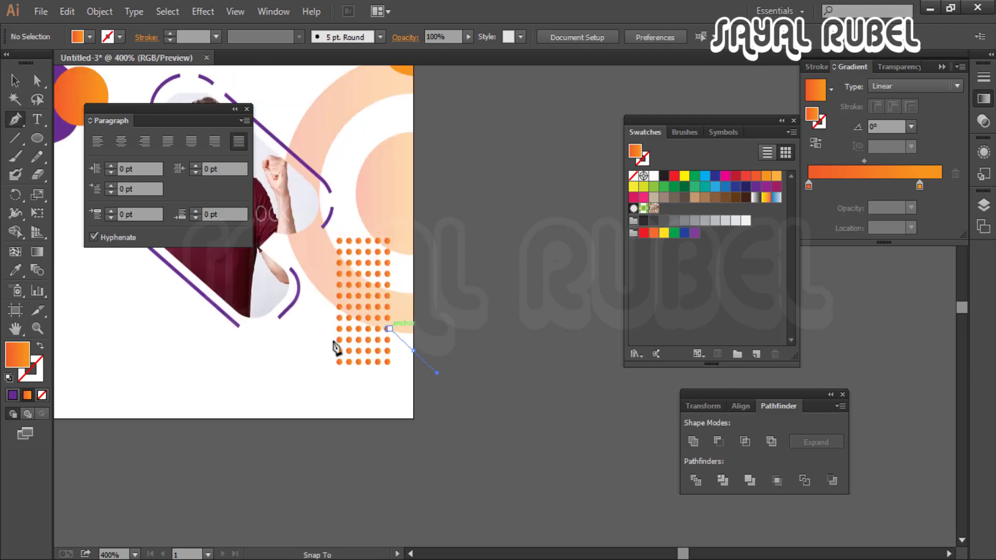
drag(323, 384, 288, 393)
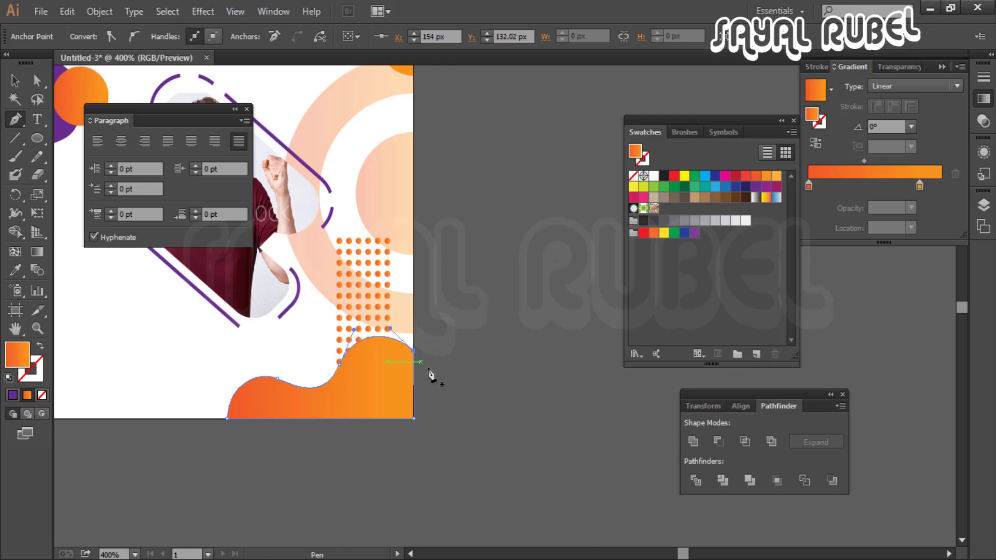
key(v)
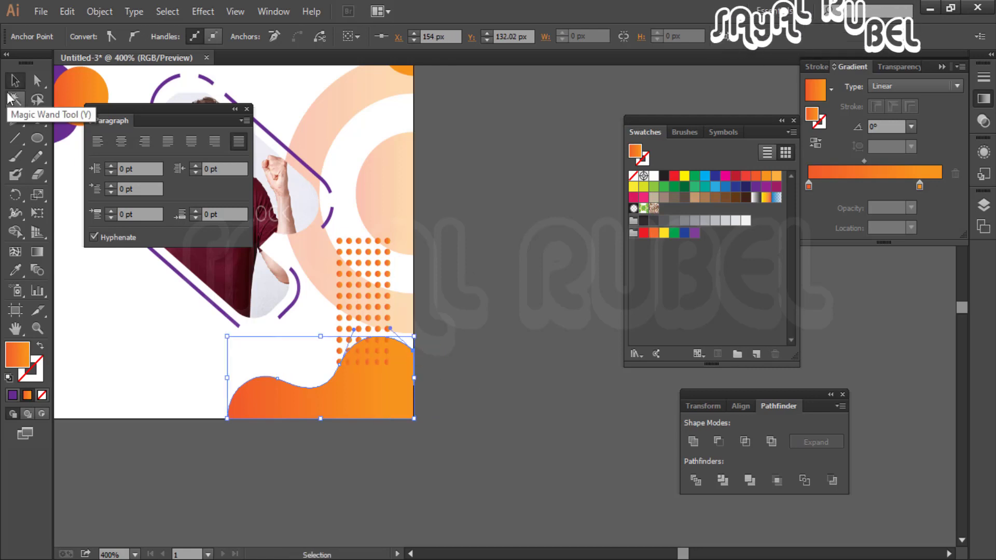
Give the small circle near the upper orange wave a blue-to-purple radial gradient with its midpoint at 33.2%
click(473, 365)
drag(473, 365, 605, 411)
drag(425, 223, 405, 292)
click(415, 147)
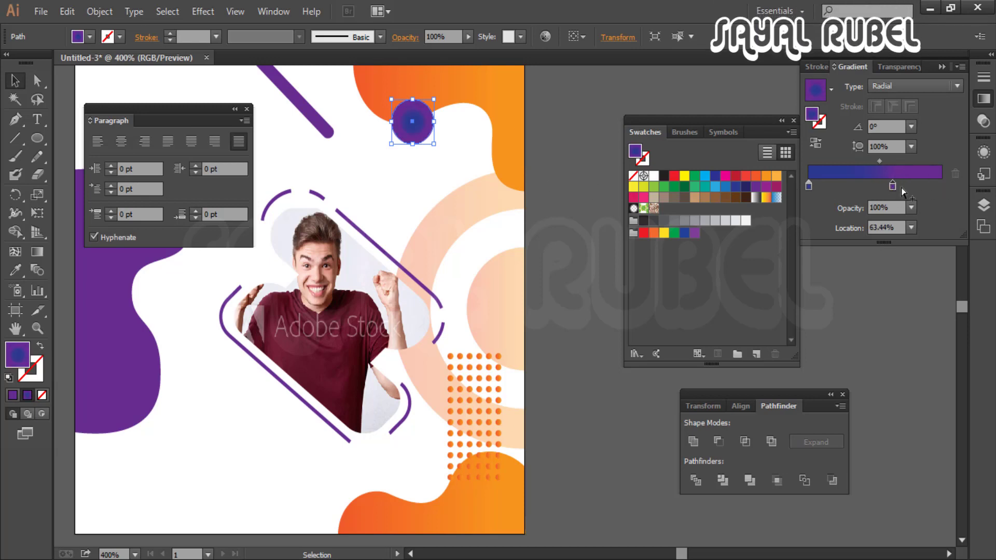
drag(874, 161, 852, 161)
click(433, 138)
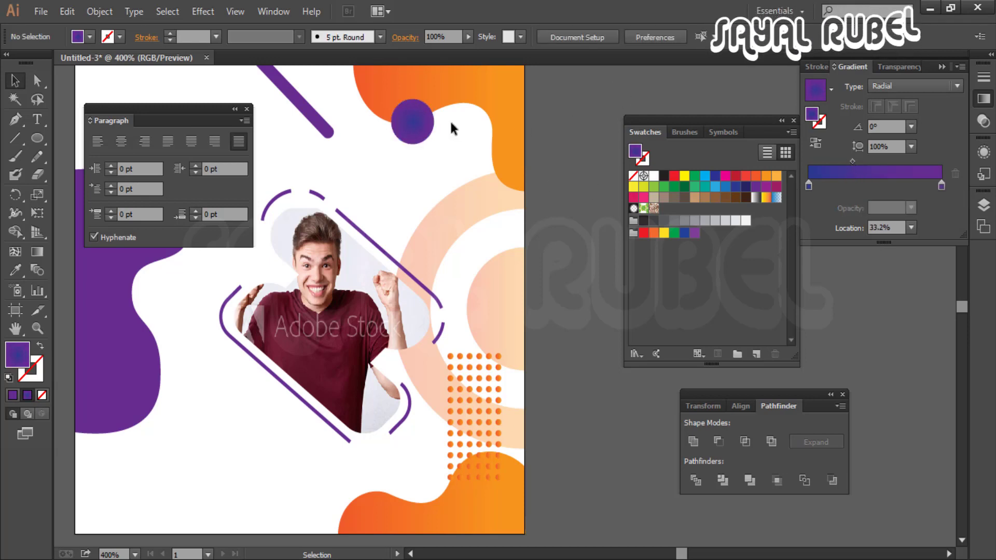
Place a smaller copy of the purple gradient circle at the lower wave's left end, in front of the wave
click(429, 135)
drag(434, 138, 382, 488)
right_click(364, 472)
mouse_move(412, 440)
click(576, 441)
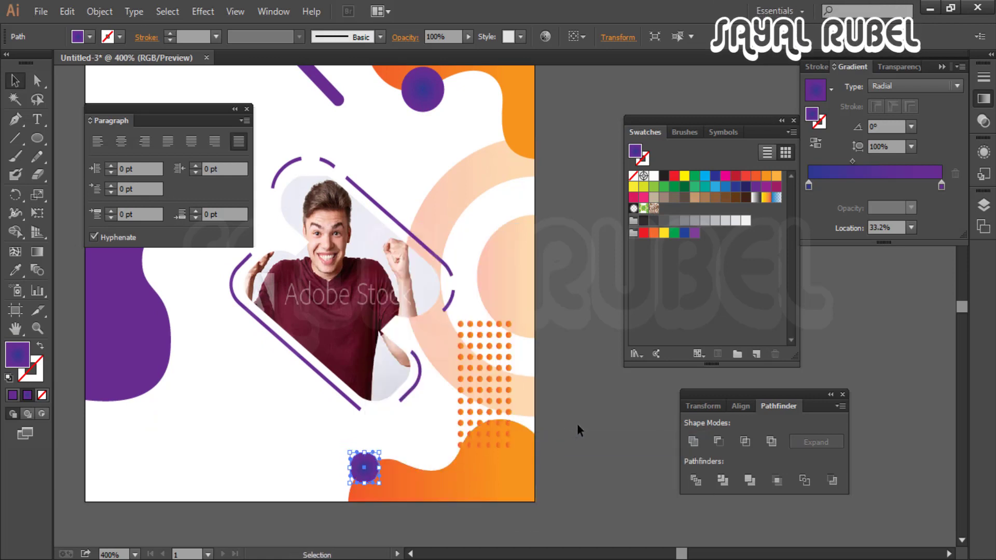
click(404, 453)
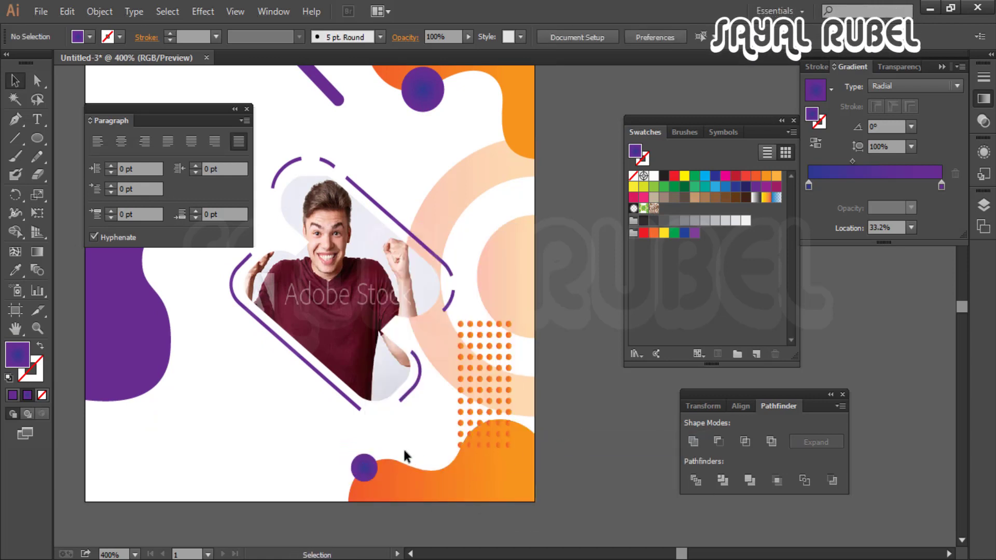
drag(370, 464, 363, 470)
Draw a rounded rectangle button in the artboard's lower-left area and fill it with solid purple
key(ctrl+minus)
key(ctrl+minus)
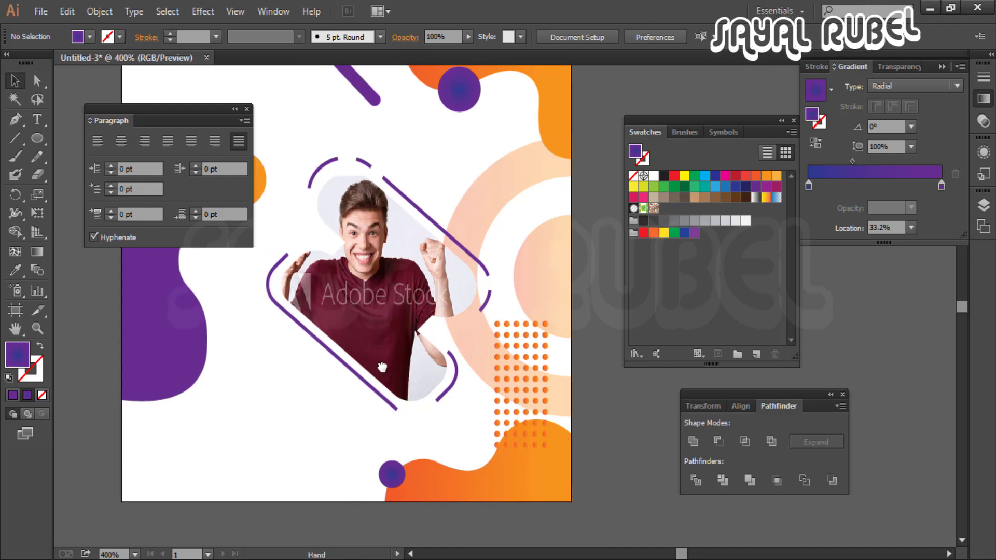
drag(438, 342, 504, 409)
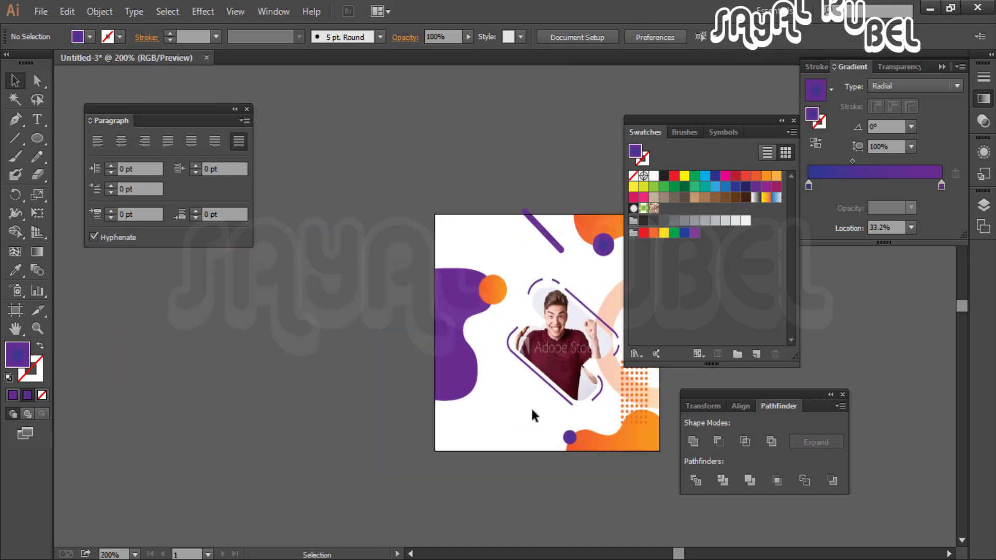
key(ctrl+plus)
click(37, 138)
click(103, 154)
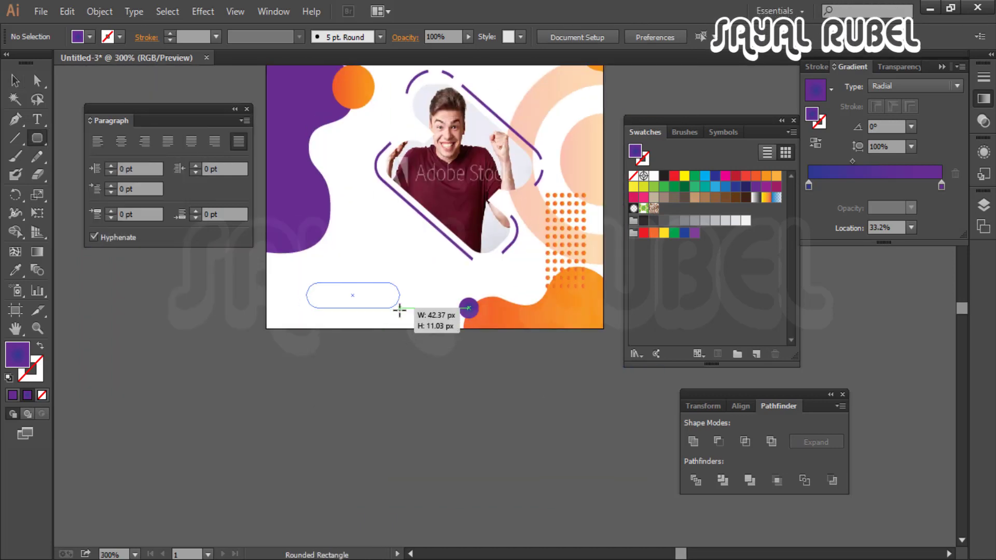
drag(399, 310, 406, 322)
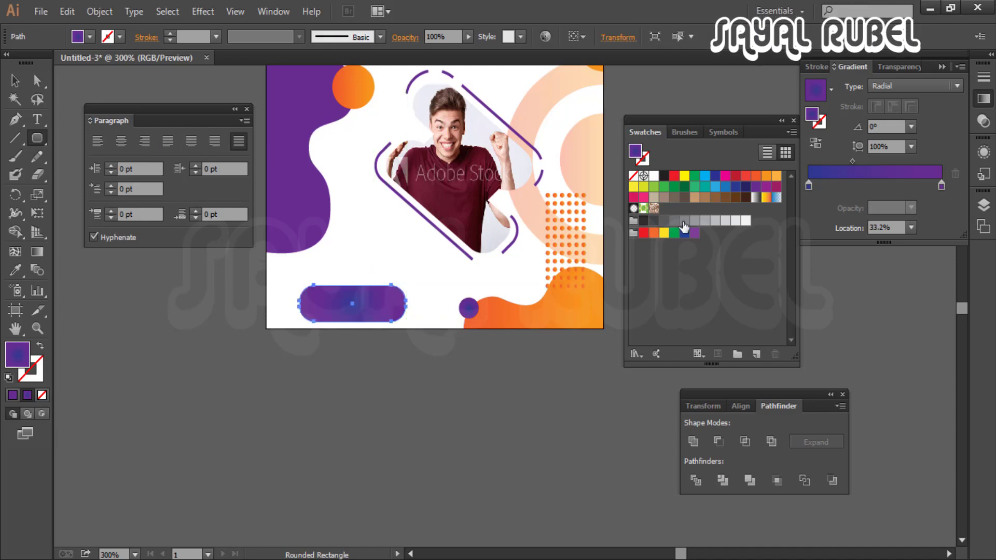
click(756, 187)
ctrl+click(352, 349)
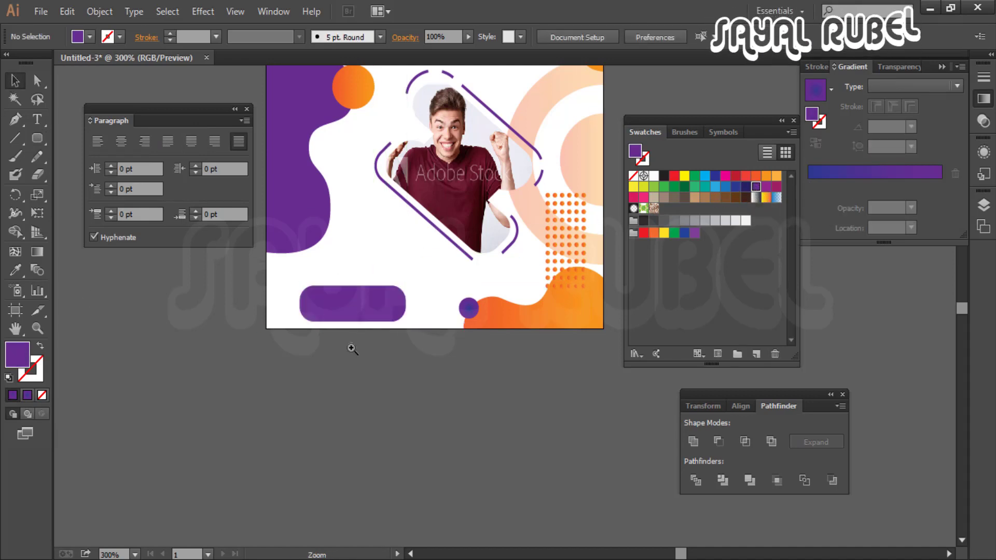
Reduce the purple button's corner rounding and scale the button down about its centre
ctrl+click(352, 349)
drag(340, 371, 150, 417)
click(332, 363)
key(a)
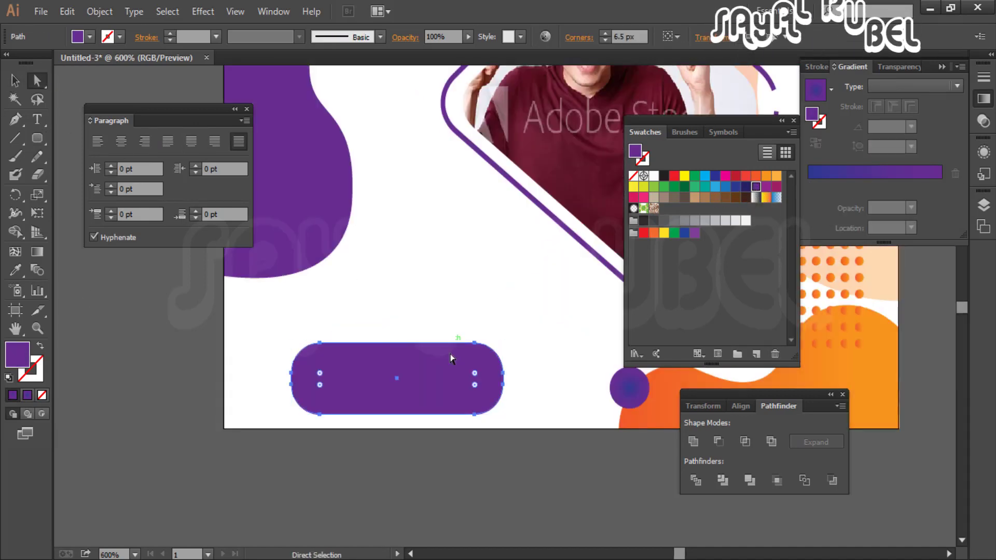
drag(452, 357, 489, 356)
click(187, 351)
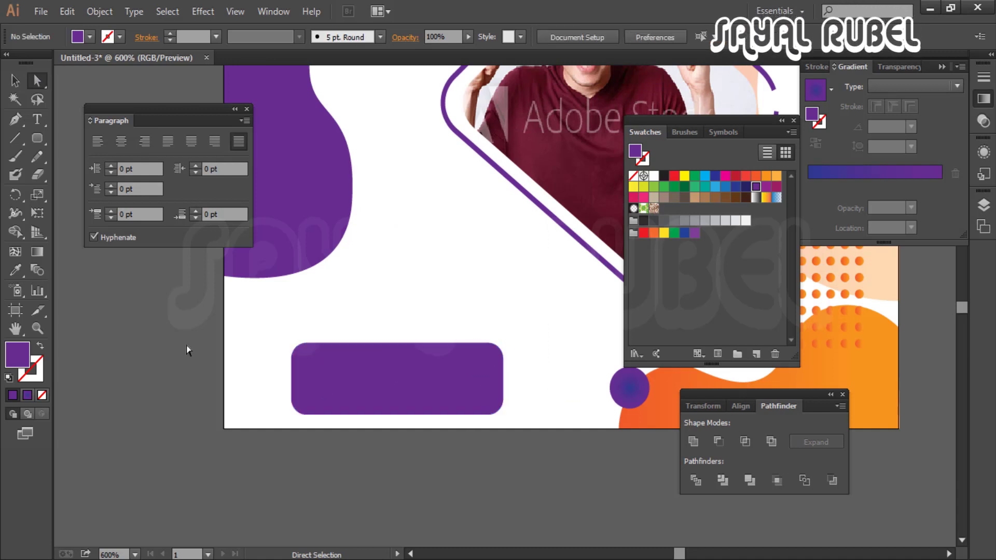
click(399, 358)
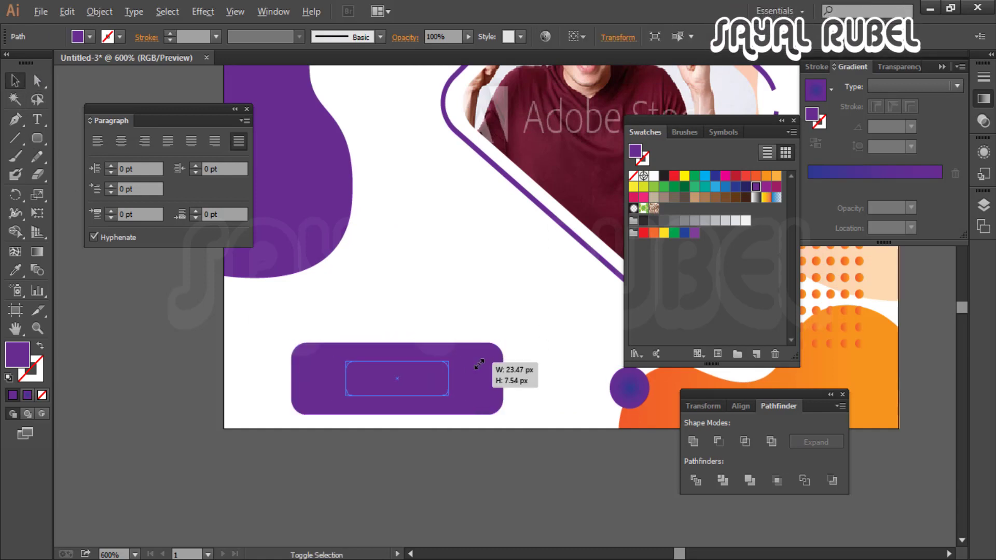
mouse_move(478, 365)
mouse_down()
mouse_move(509, 357)
mouse_move(495, 358)
mouse_up()
Add the text SHOP NOW above the purple button and set its font to Nexa Bold
key(t)
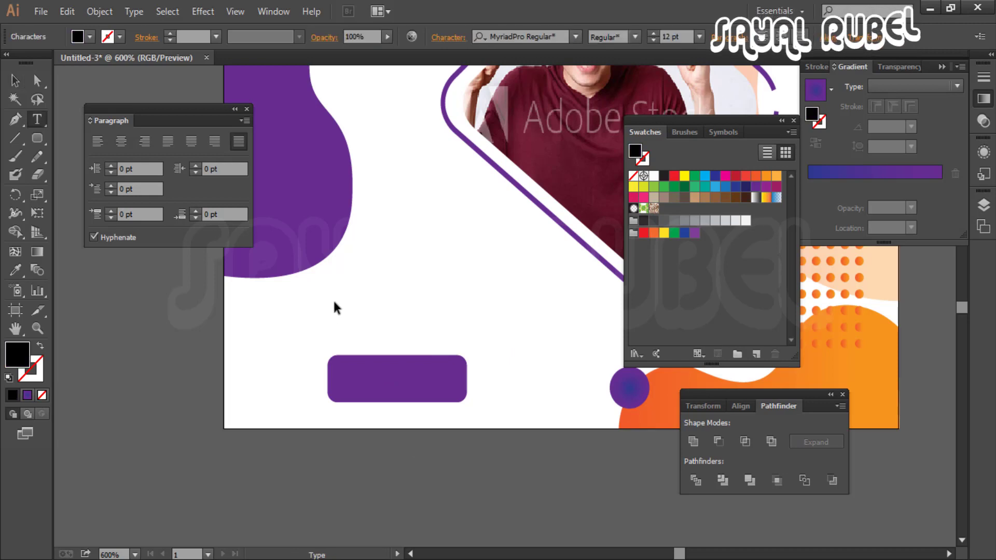
text(SHOP NOW)
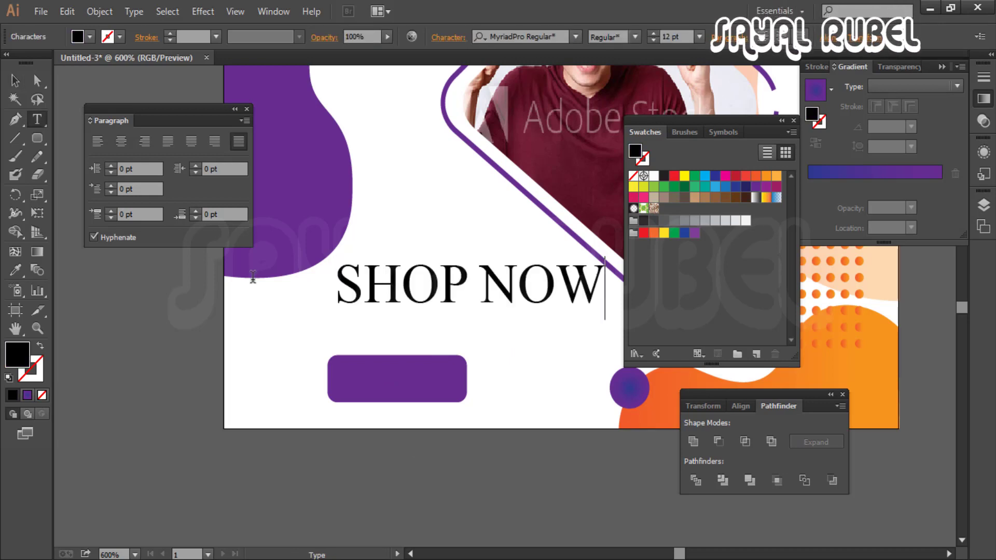
key(Escape)
drag(375, 404, 274, 431)
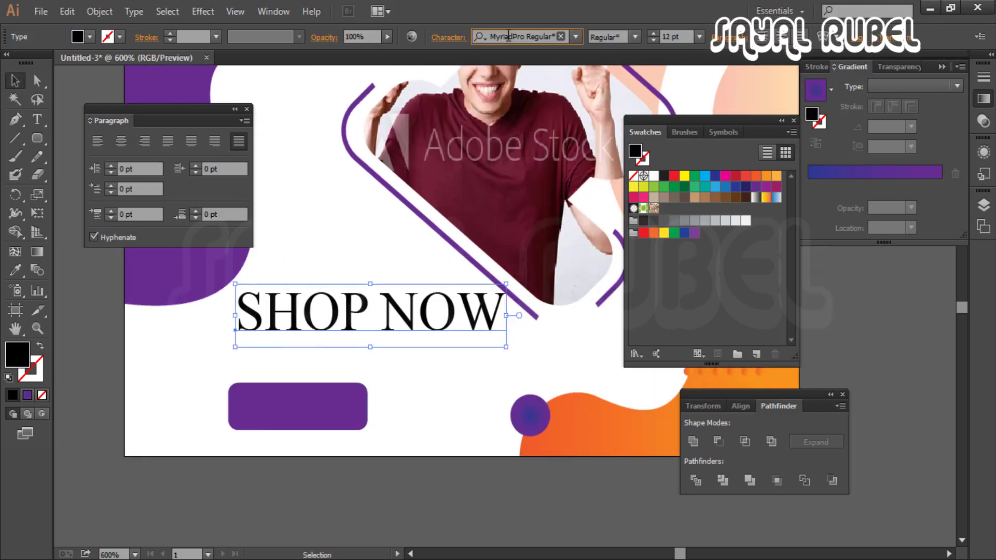
click(519, 73)
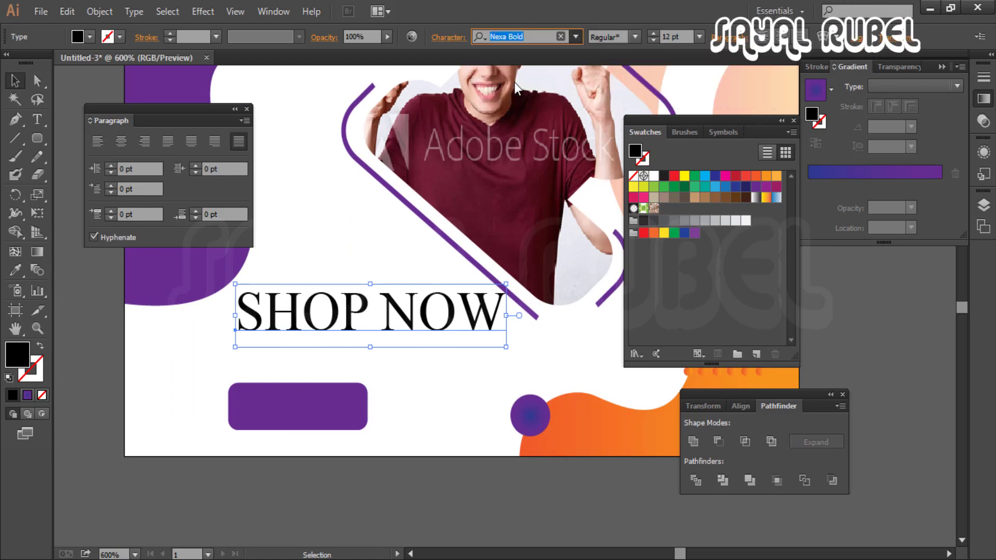
Scale the SHOP NOW text down, colour it white and place it on the purple button
drag(528, 315, 479, 327)
drag(420, 312, 405, 443)
click(653, 176)
click(363, 423)
click(414, 411)
drag(351, 425, 316, 423)
Resize the purple button around the SHOP NOW text and shift the text slightly within it
click(298, 376)
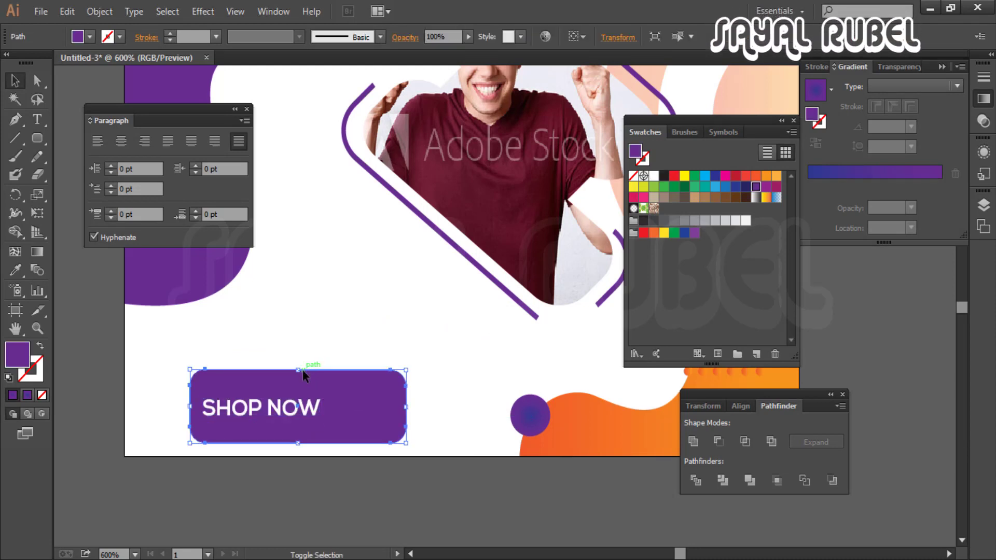
drag(298, 370, 306, 376)
drag(320, 419, 329, 419)
Set the tracking of the SHOP NOW text to 134
key(ctrl+t)
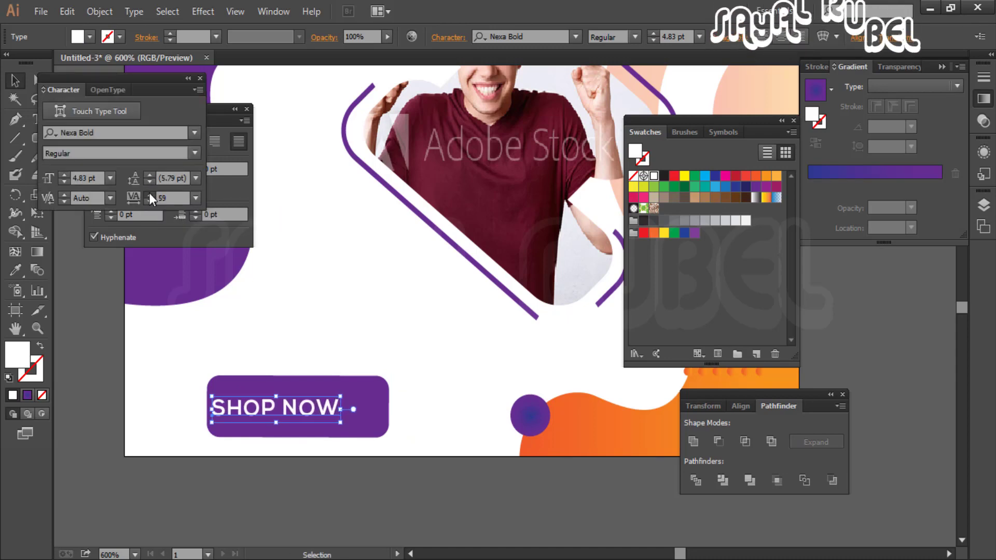
click(149, 195)
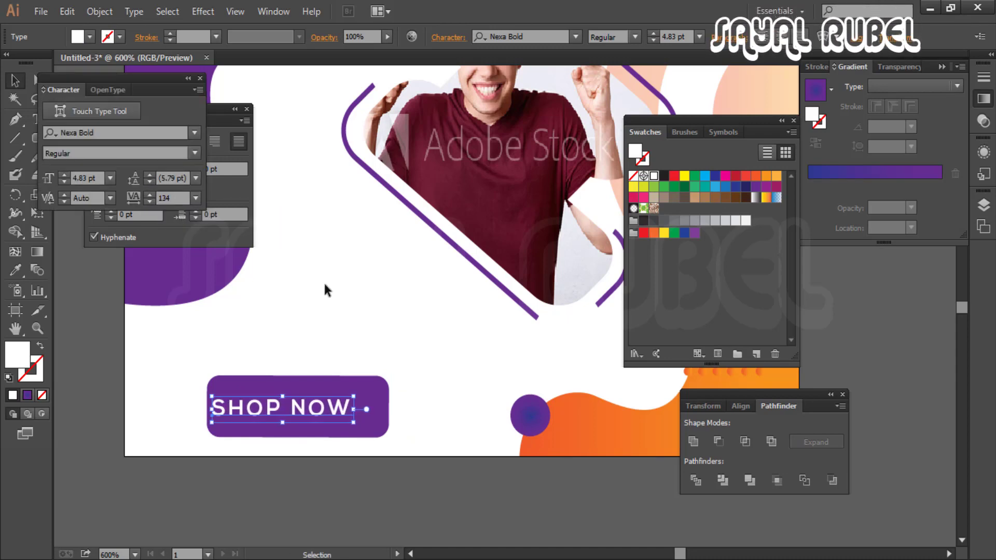
click(327, 295)
drag(358, 332, 314, 357)
Align the SHOP NOW text toward the button's left side and set its font size to 4 pt
drag(357, 468, 264, 417)
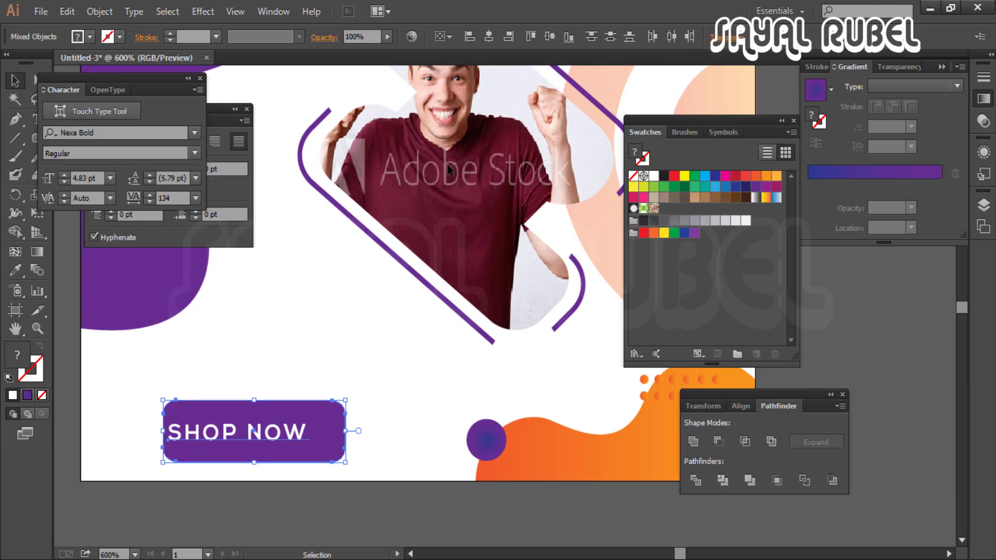
click(488, 37)
click(275, 439)
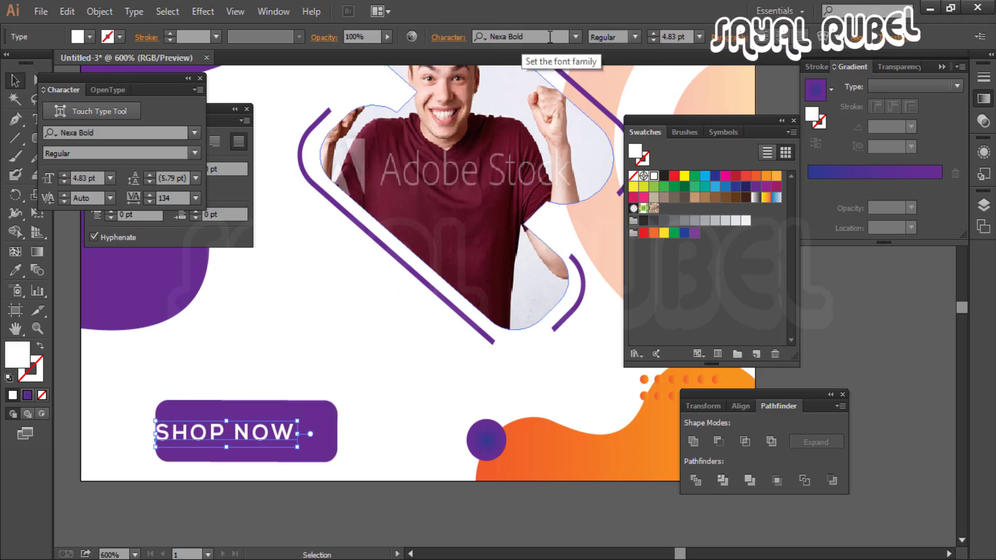
click(653, 40)
click(652, 40)
click(654, 32)
click(654, 32)
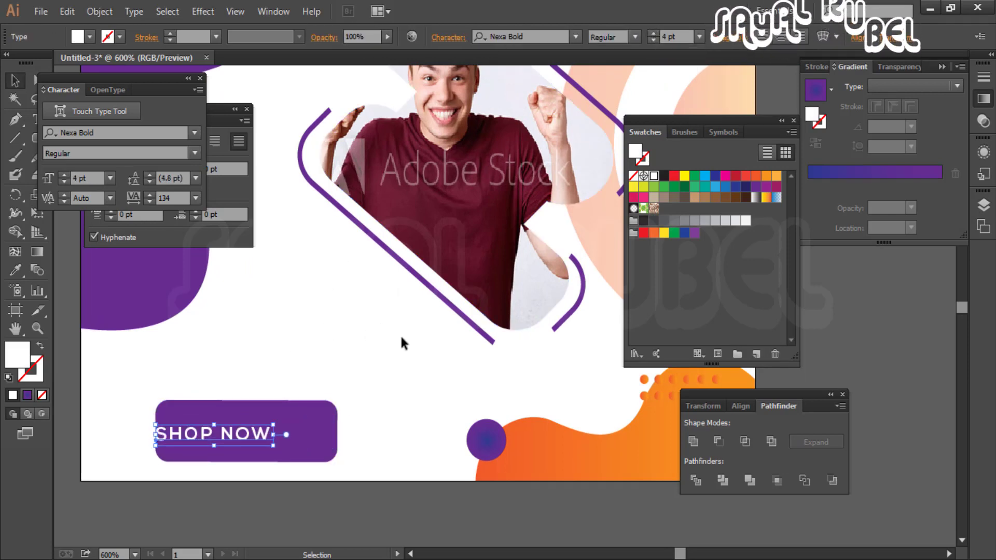
click(414, 431)
key(p)
click(384, 400)
click(413, 430)
click(391, 453)
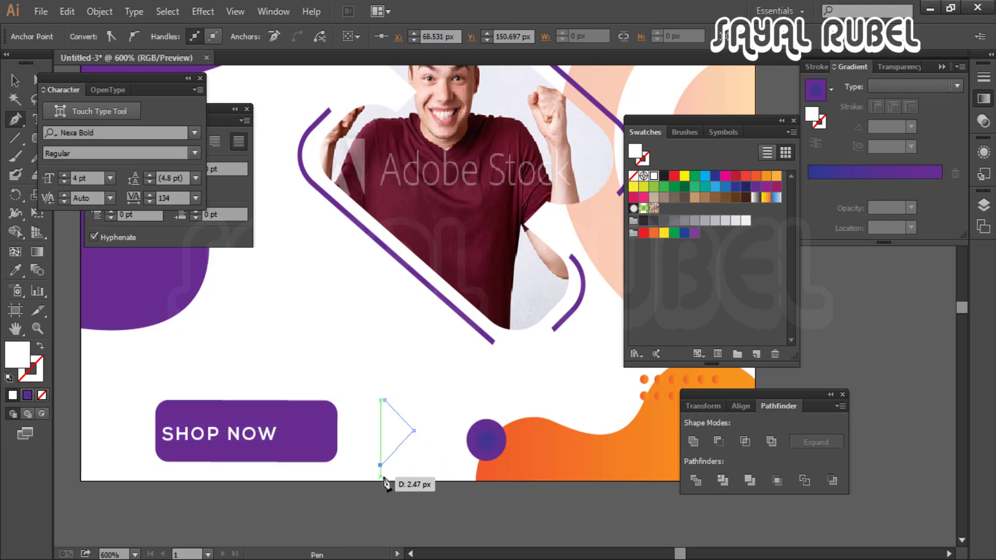
key(ctrl+z)
key(ctrl+z)
key(ctrl+z)
Draw an open right-pointing chevron path between the SHOP NOW button and the small purple circle
click(377, 380)
click(419, 425)
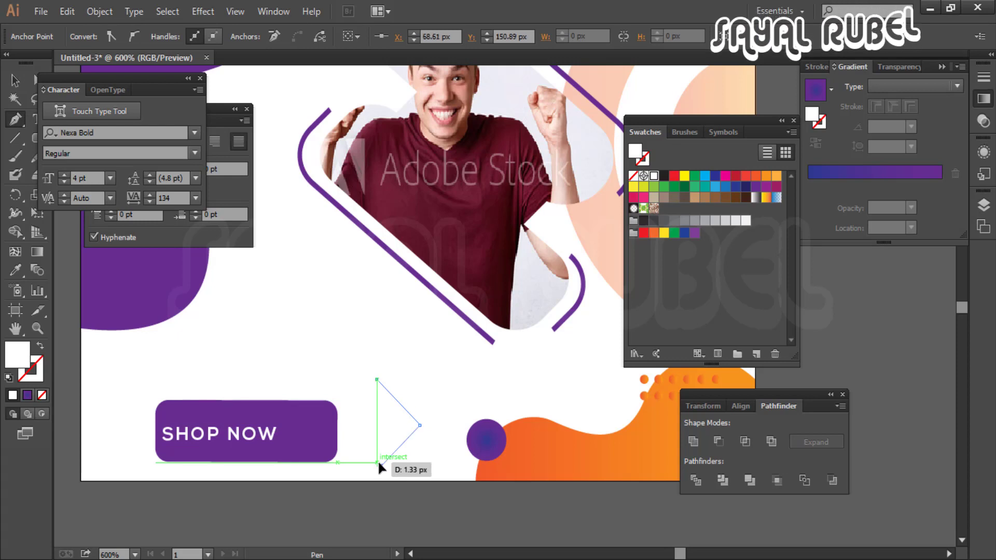
click(380, 465)
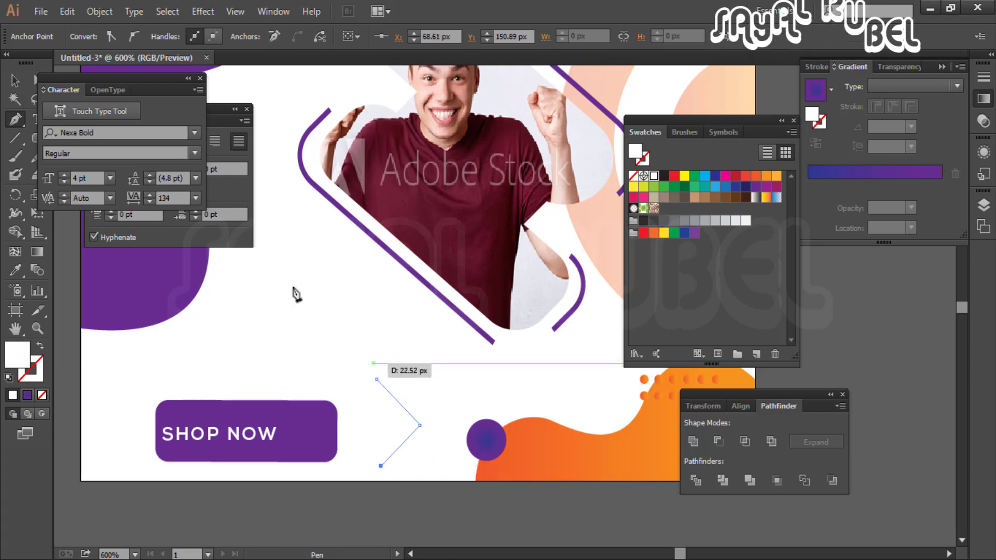
Undo the open chevron path drawn beside the SHOP NOW button and leave nothing selected
key(ctrl+z)
key(ctrl+z)
key(ctrl+z)
ctrl+click(380, 399)
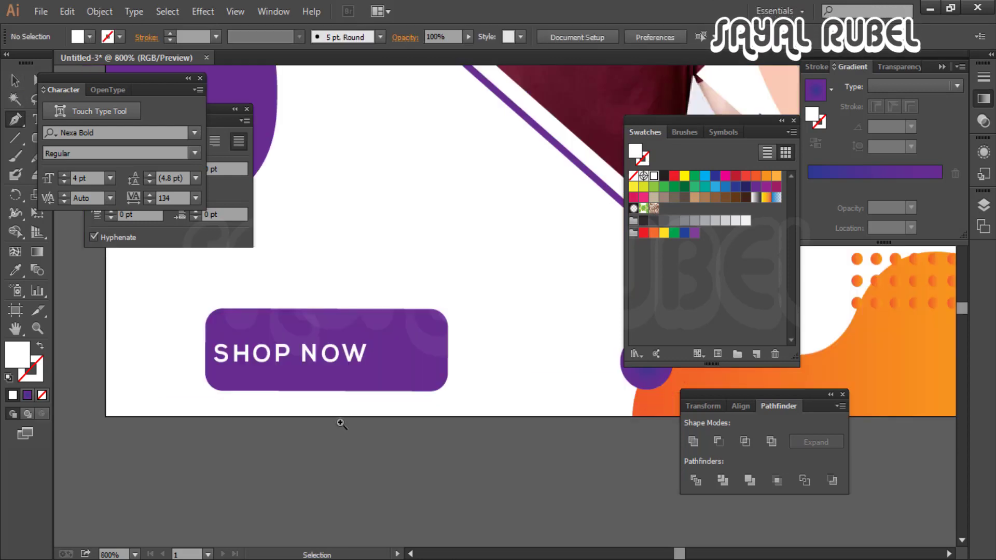
Draw a small white rectangle between the SHOP NOW button and the small purple circle and rotate it into a diamond
drag(35, 137, 78, 135)
drag(382, 304, 424, 356)
click(15, 81)
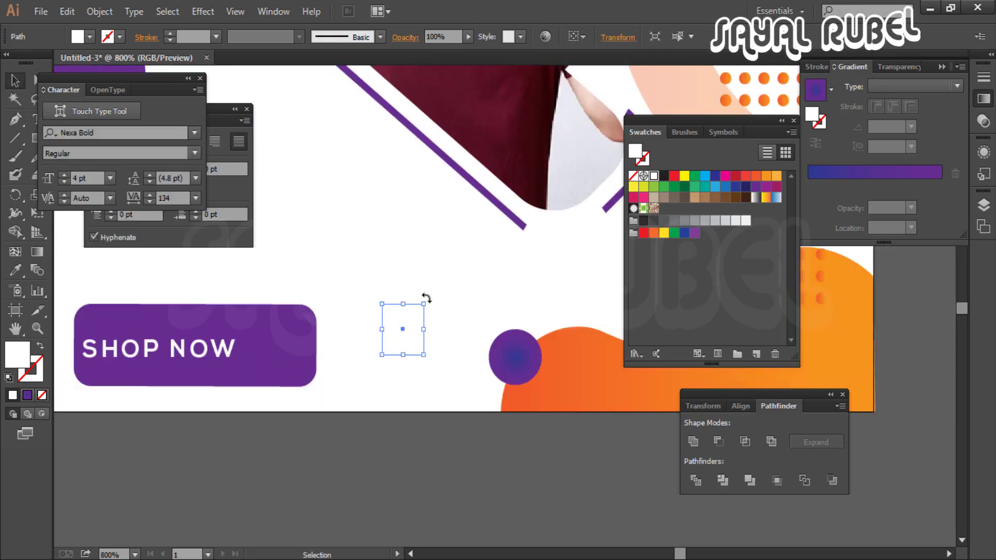
click(418, 311)
drag(422, 306, 440, 323)
key(ctrl+plus)
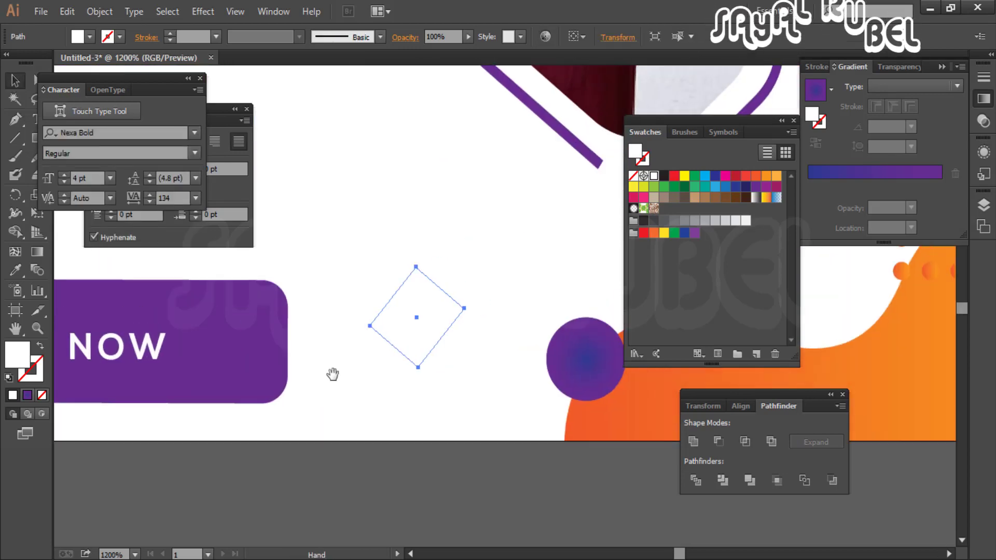
Remove the diamond's left-hand anchor point to leave an open right-pointing chevron
key(a)
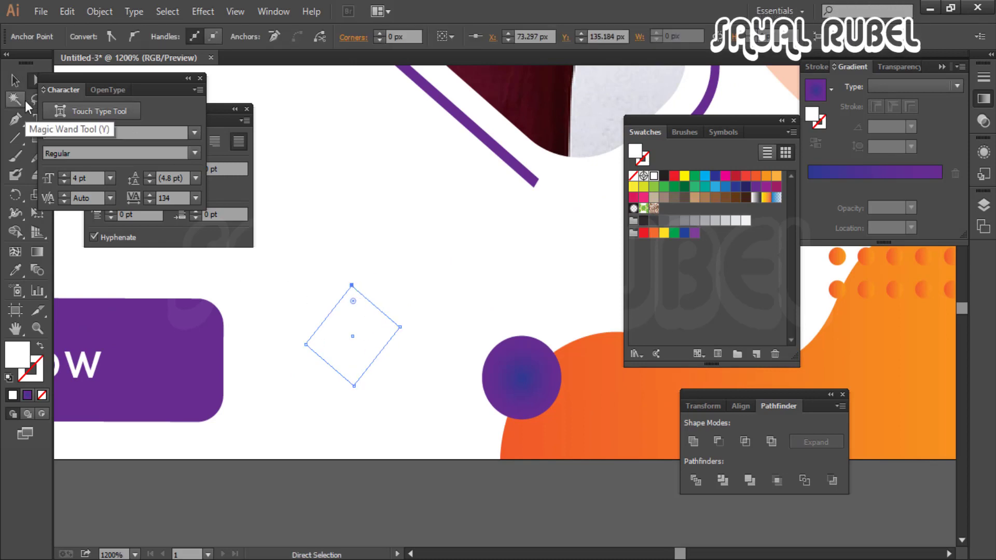
click(15, 80)
drag(444, 272, 391, 352)
key(ctrl+plus)
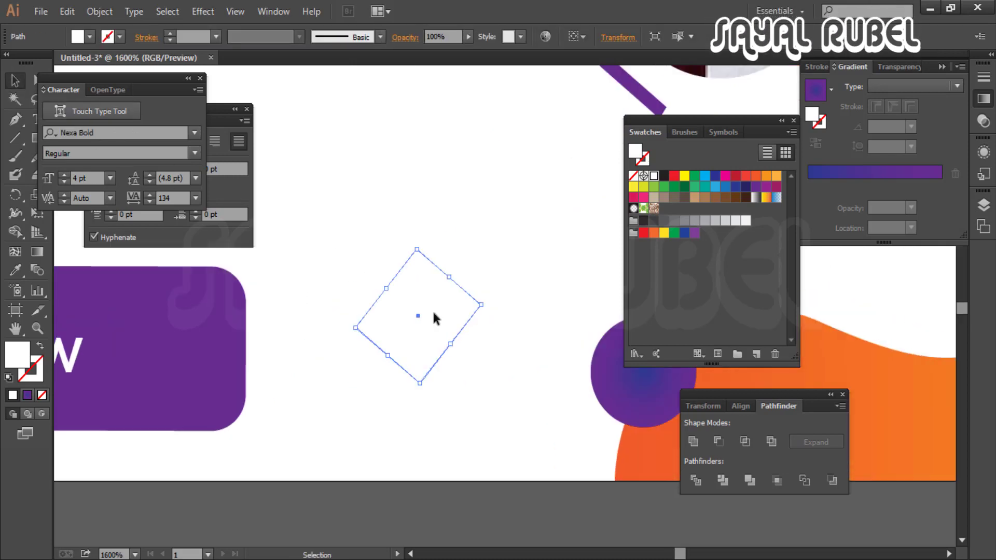
click(447, 276)
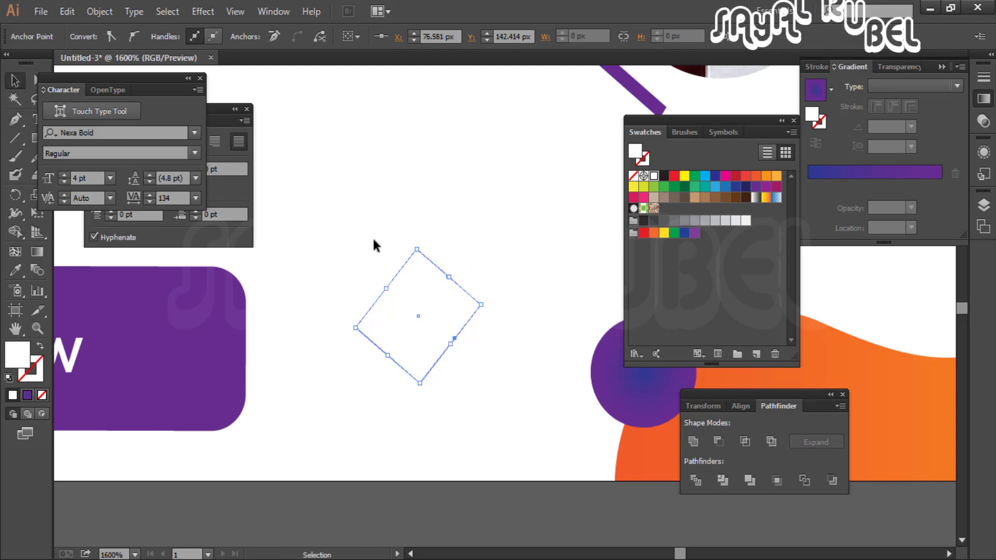
key(v)
key(a)
click(418, 250)
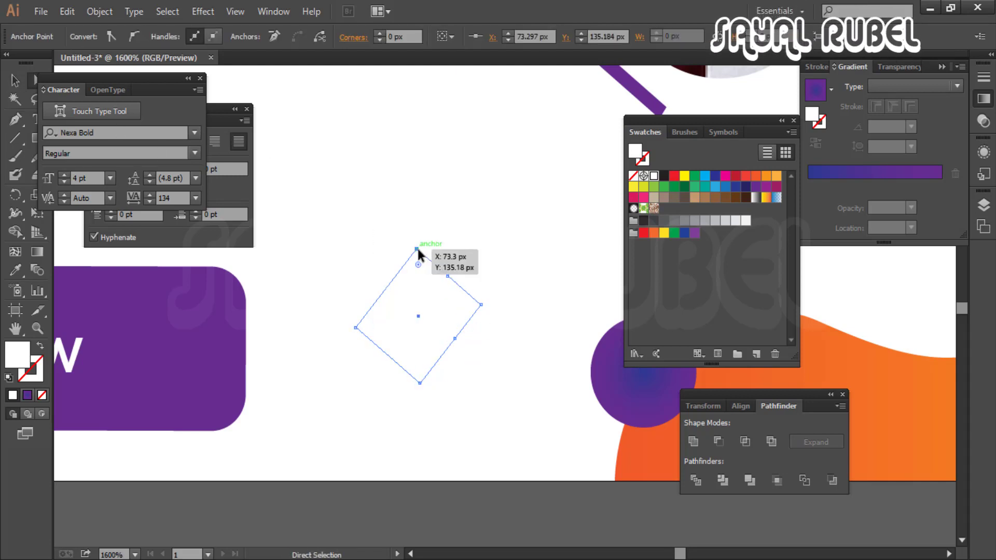
key(Delete)
click(454, 342)
key(Delete)
Give the chevron a 1 pt white stroke without fill and place it, scaled down, after the SHOP NOW text inside the button
click(458, 304)
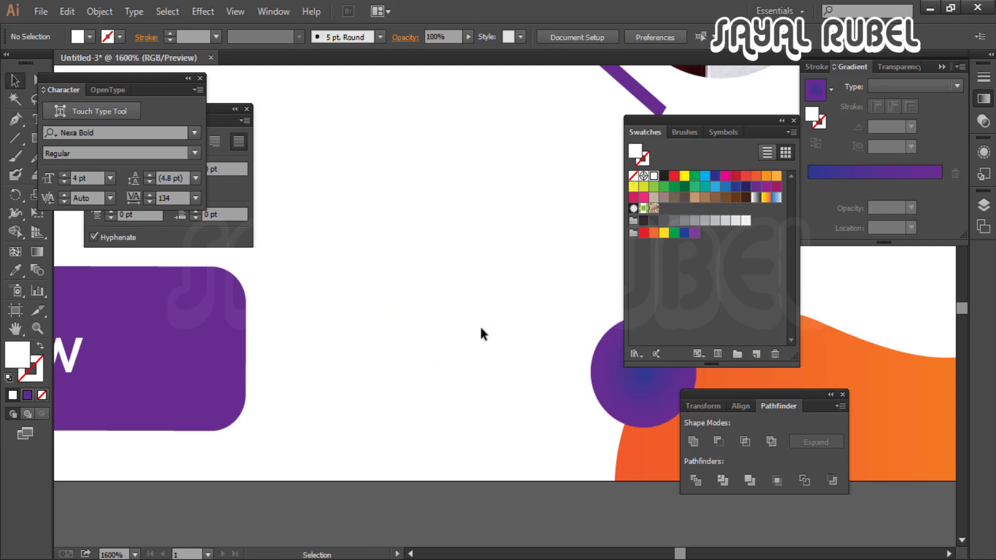
scroll(482, 333, left, 2)
click(530, 306)
key(shift+x)
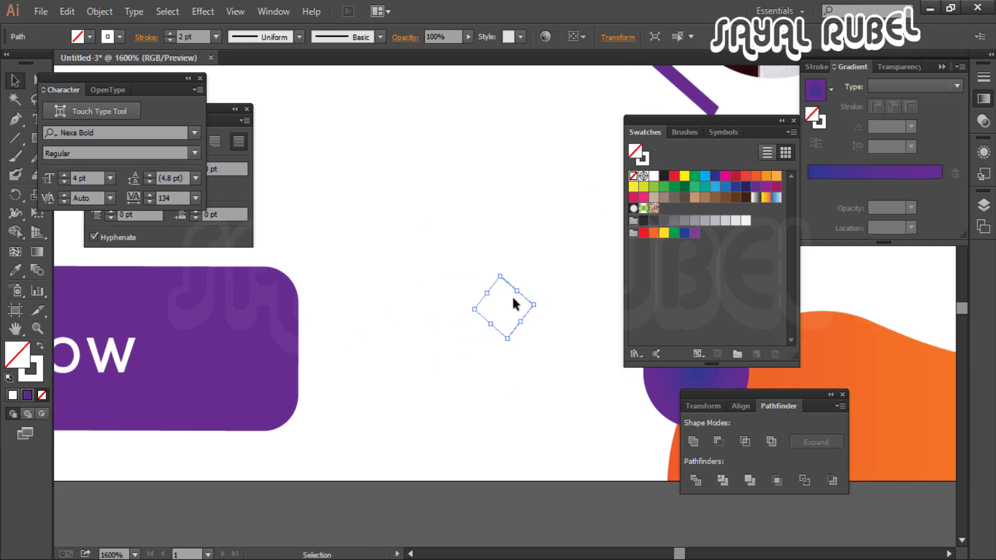
click(226, 348)
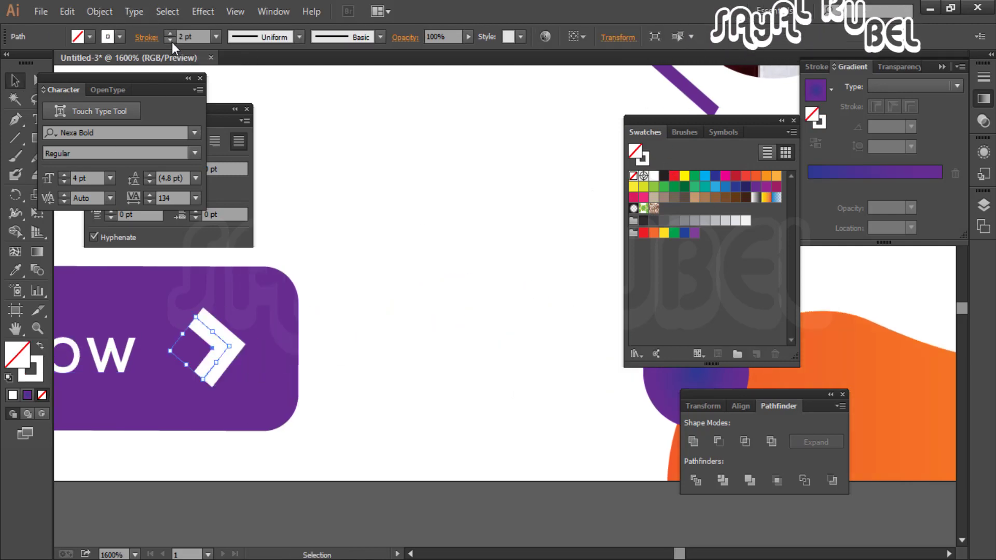
click(170, 40)
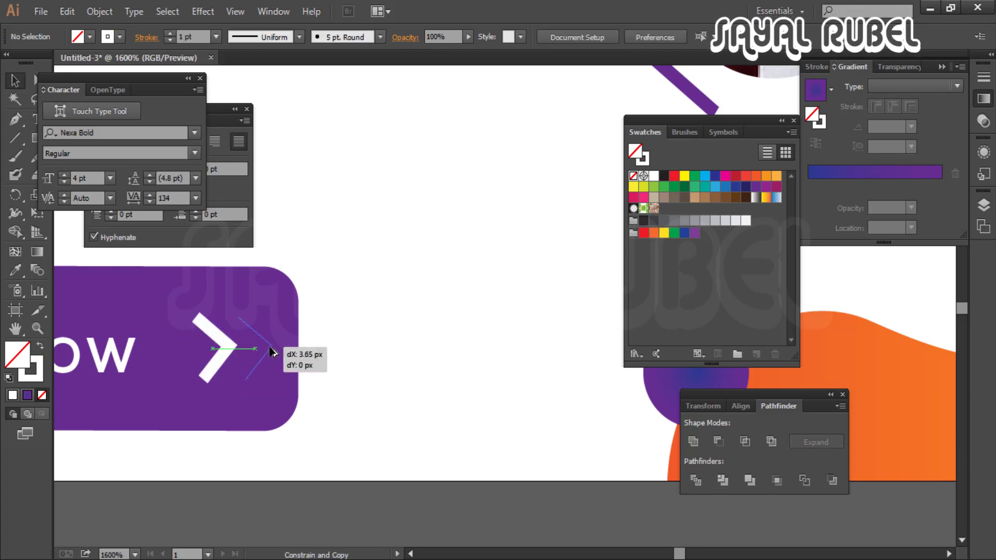
Duplicate the chevron about 3.7 px to the right inside the button and select both chevrons
key(ctrl+minus)
key(ctrl+minus)
key(ctrl+minus)
click(406, 323)
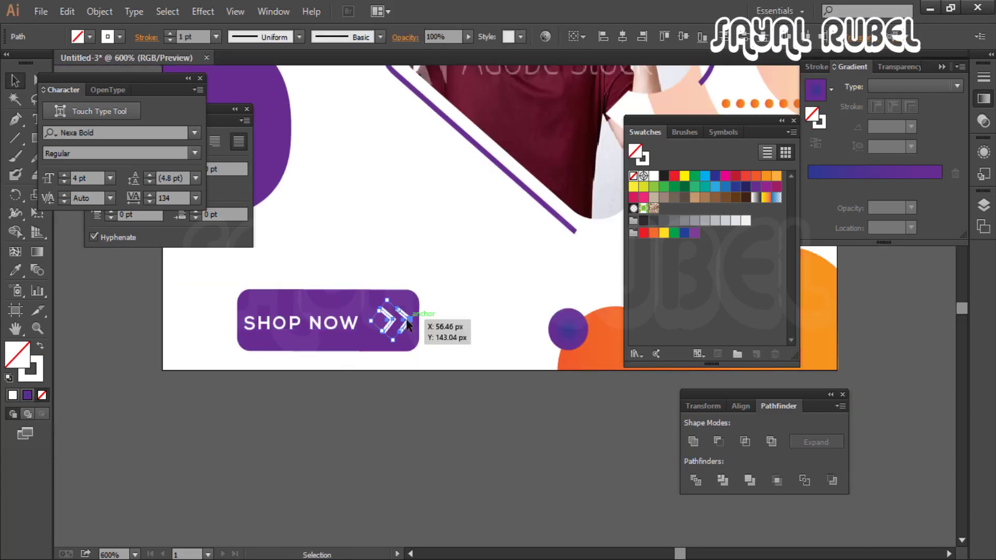
key(ctrl+plus)
key(ctrl+plus)
key(ctrl+plus)
Expand both chevrons into filled shapes and scale the pair to about 7.4 by 5.6 px
click(99, 10)
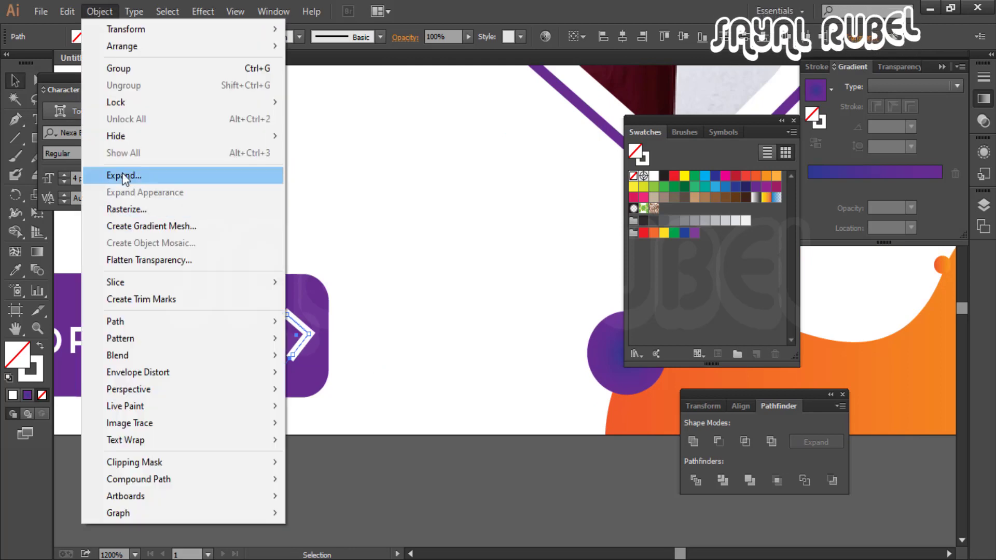
click(134, 171)
key(Return)
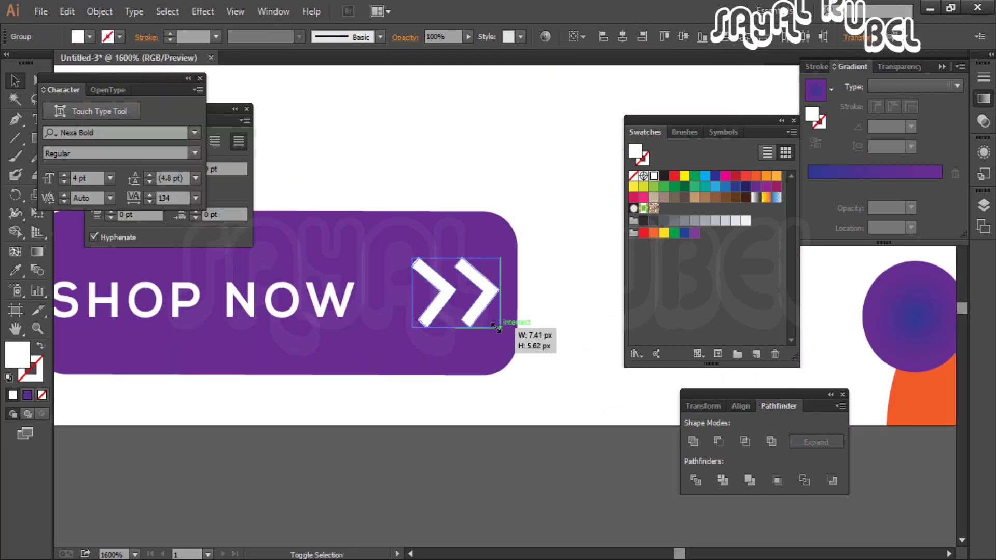
drag(498, 328, 496, 327)
key(ctrl+minus)
key(ctrl+minus)
Set the SHOP NOW text to 5 pt, then narrow it to clear the chevrons
click(359, 303)
click(653, 33)
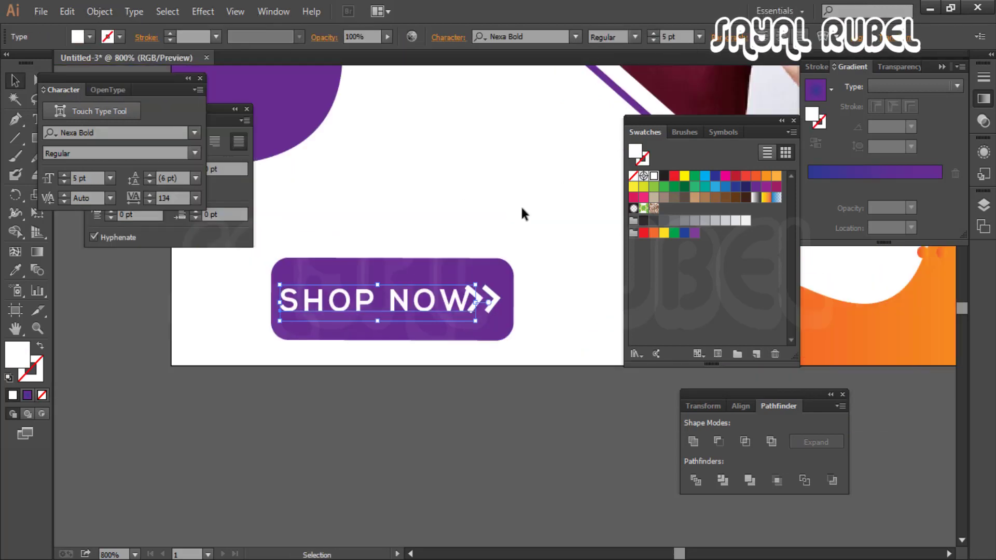
mouse_move(467, 298)
mouse_down()
mouse_move(445, 285)
mouse_move(464, 297)
mouse_up()
click(499, 313)
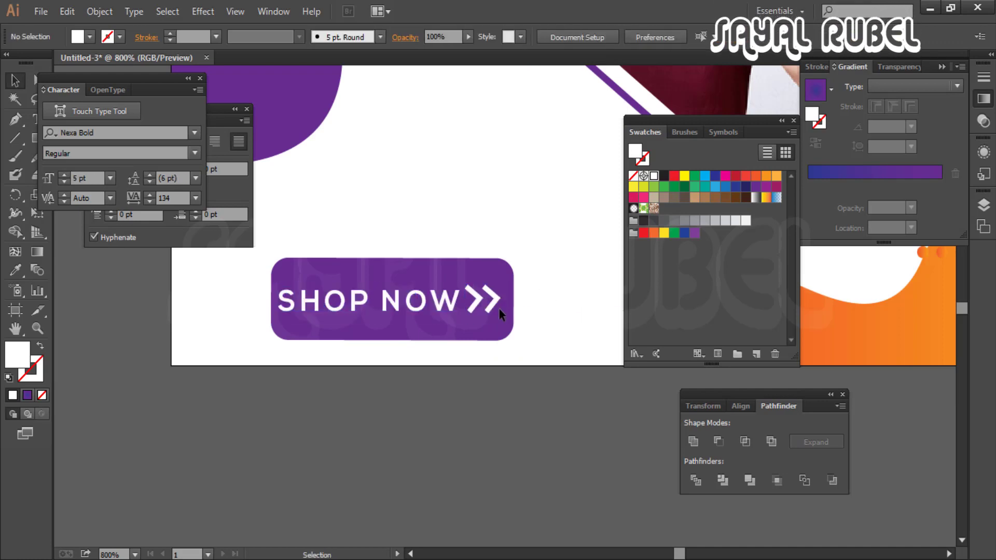
click(543, 313)
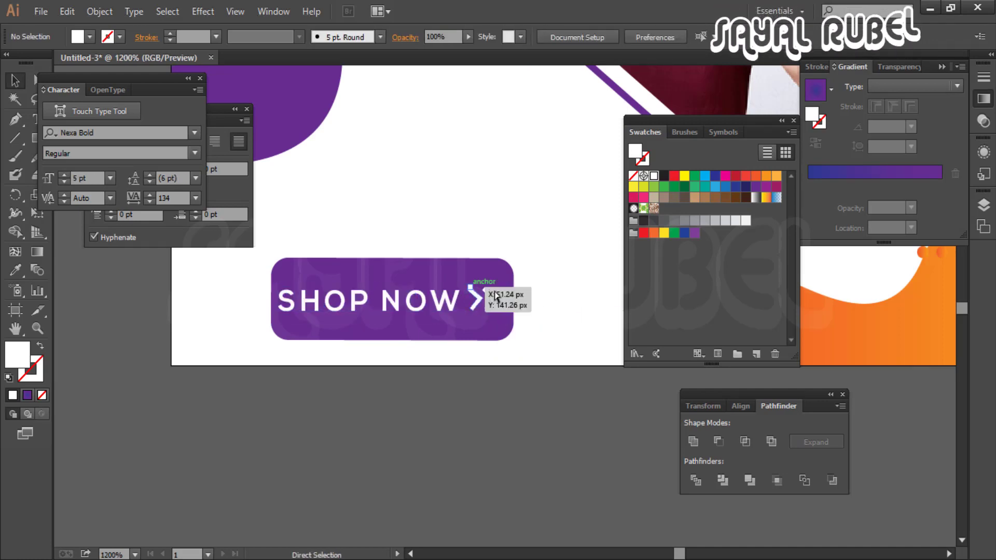
Group the two chevrons and adjust the size and spacing of the SHOP NOW text and chevrons inside the button
click(465, 299)
click(490, 298)
click(535, 344)
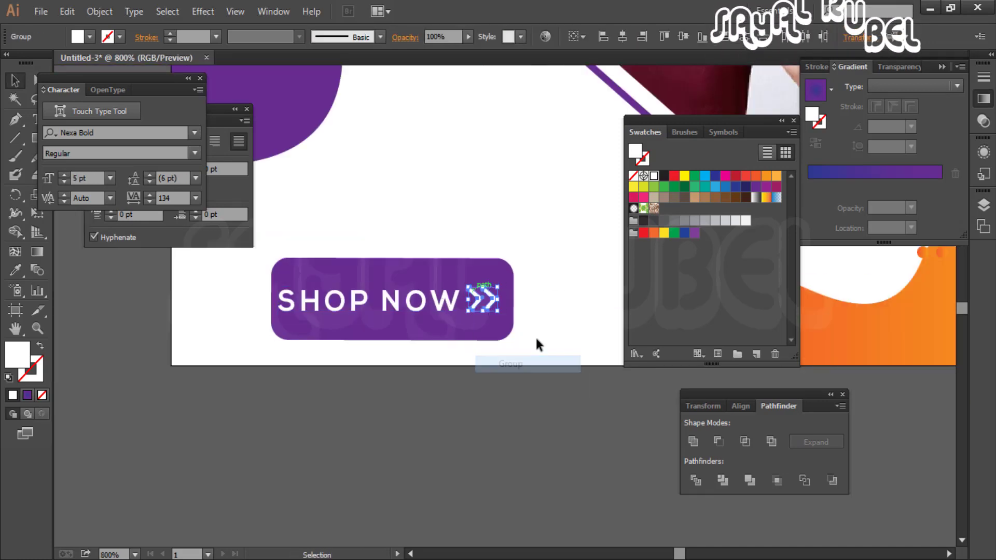
click(445, 296)
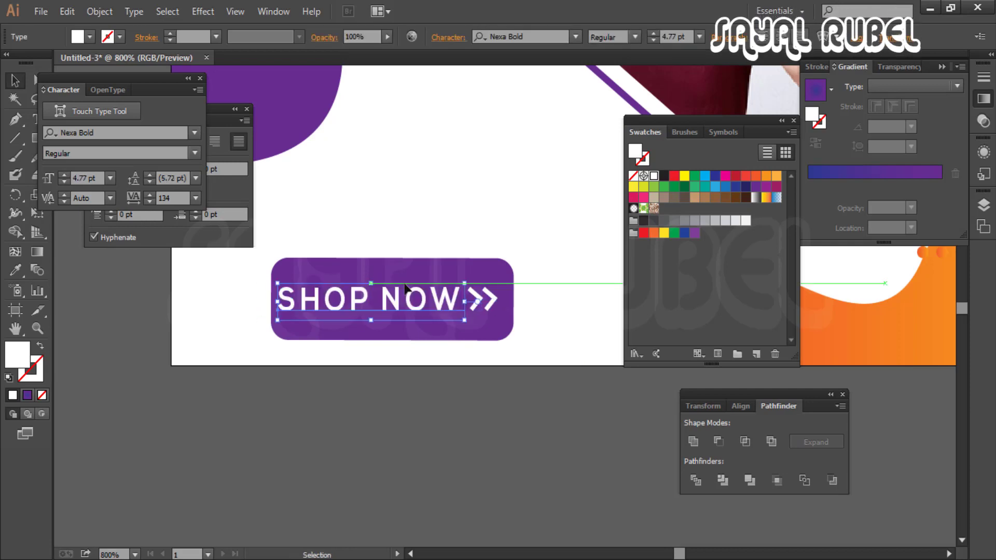
click(493, 307)
drag(525, 300, 424, 262)
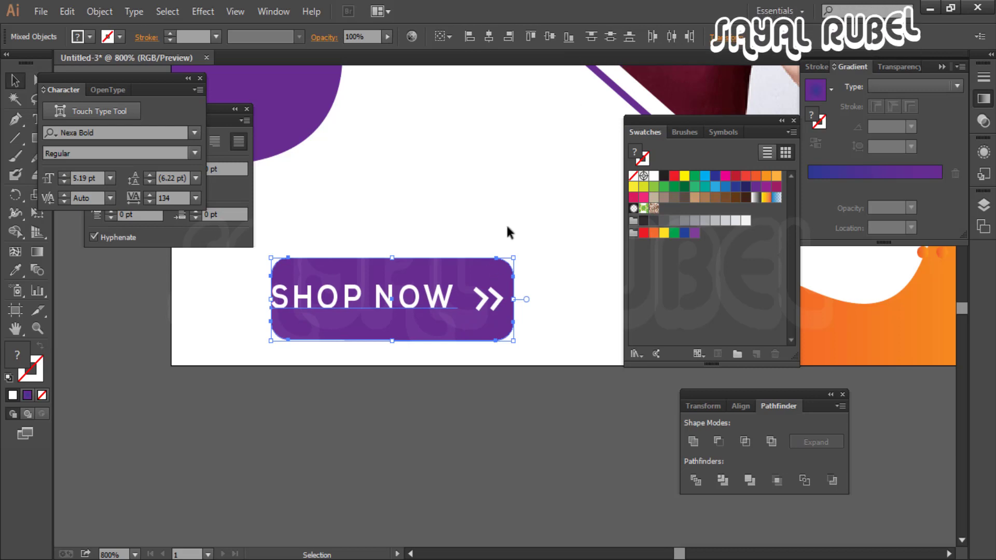
Align the chevron pair vertically with the centre of the purple button
click(489, 298)
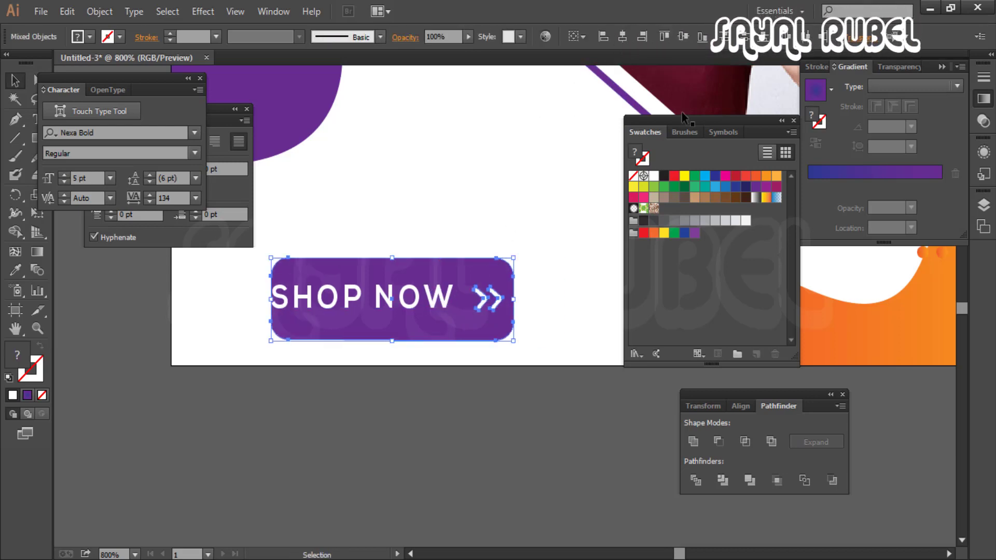
click(578, 186)
click(493, 307)
click(547, 311)
key(ctrl+minus)
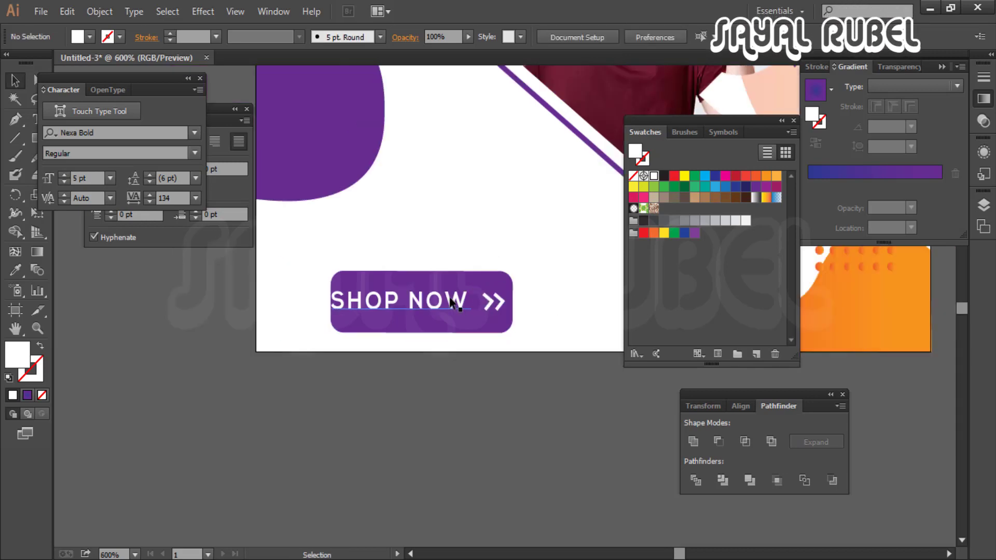
Shift the SHOP NOW text slightly inward from the button's left edge
drag(457, 300, 487, 301)
click(541, 300)
scroll(534, 304, right, 1)
key(ctrl+plus)
key(ctrl+plus)
key(ctrl+z)
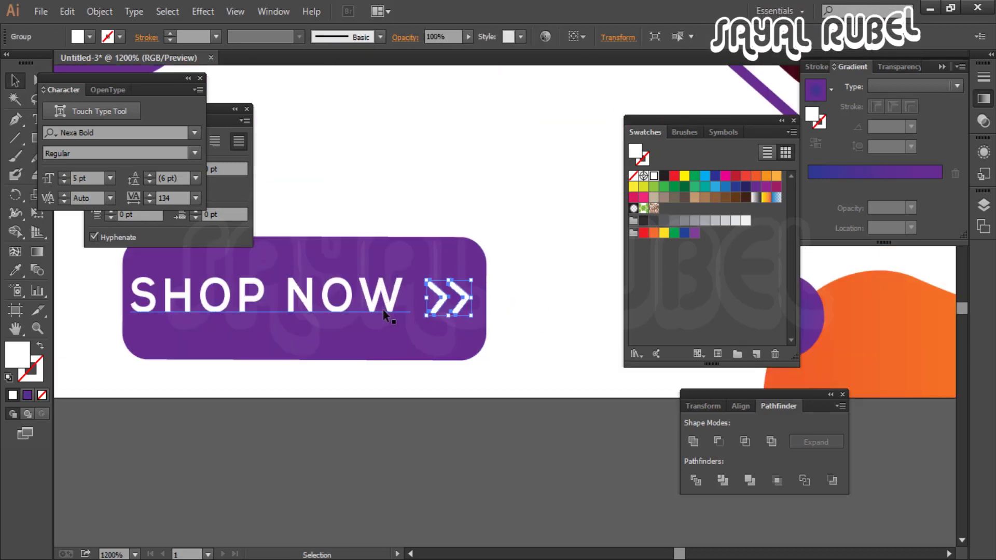
Vertically align the SHOP NOW text with the chevron pair and enlarge the chevrons slightly
shift+click(413, 285)
click(552, 42)
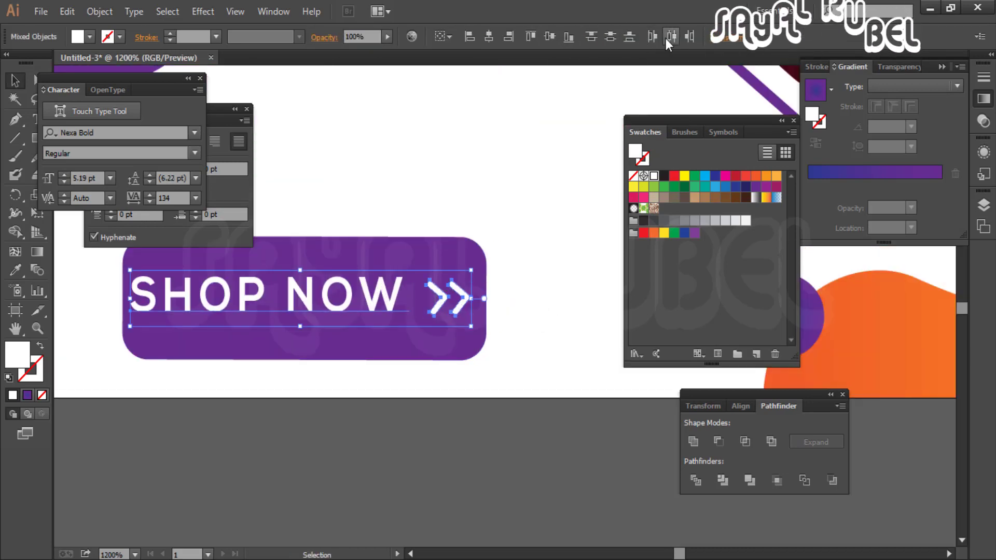
click(530, 304)
click(450, 298)
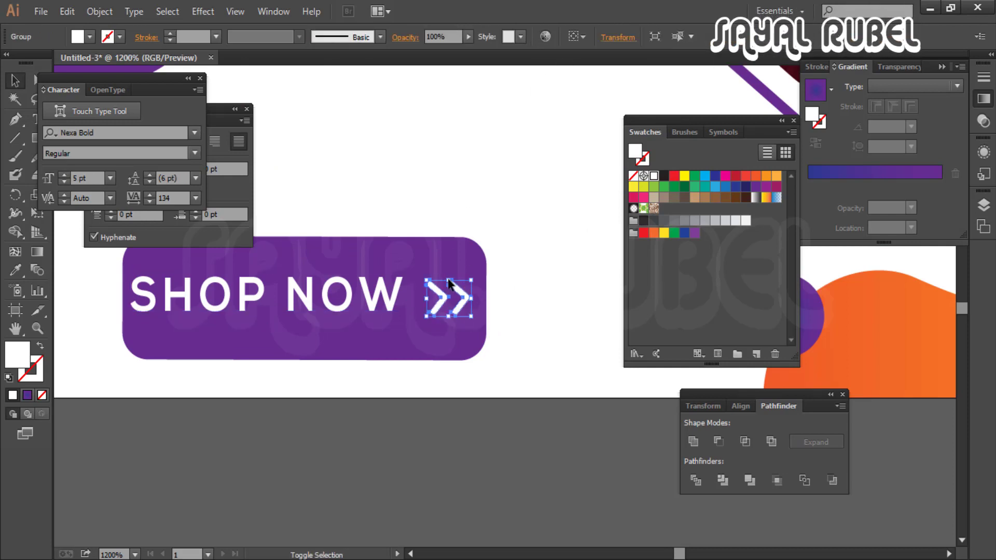
drag(448, 281, 448, 274)
key(ctrl+minus)
key(ctrl+minus)
key(ctrl+minus)
click(509, 309)
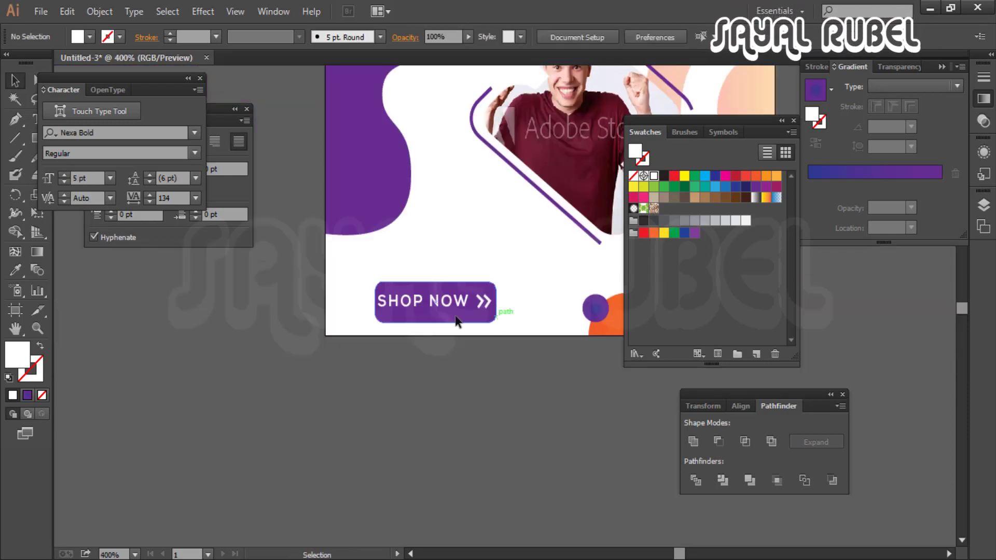
Align the SHOP NOW text and chevrons vertically with the purple button
click(432, 309)
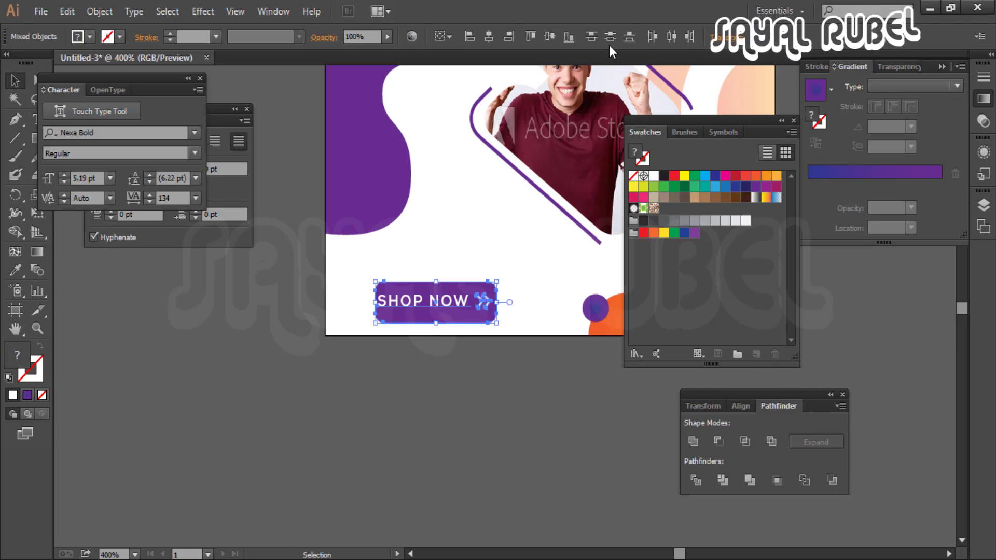
click(526, 291)
Place a two-line 40% OFF text above the SHOP NOW button and color the 40% line purple
drag(483, 297, 473, 475)
click(433, 409)
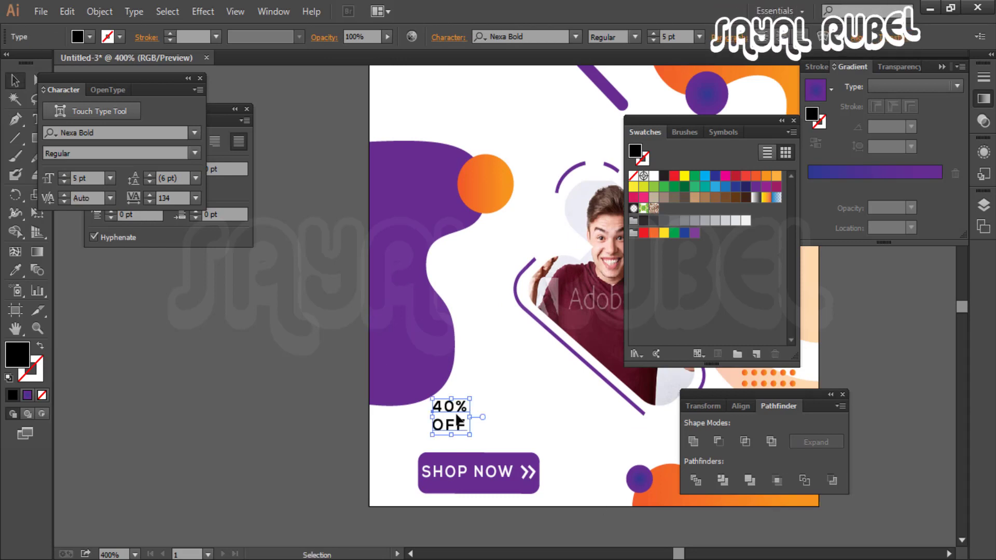
key(ctrl+equal)
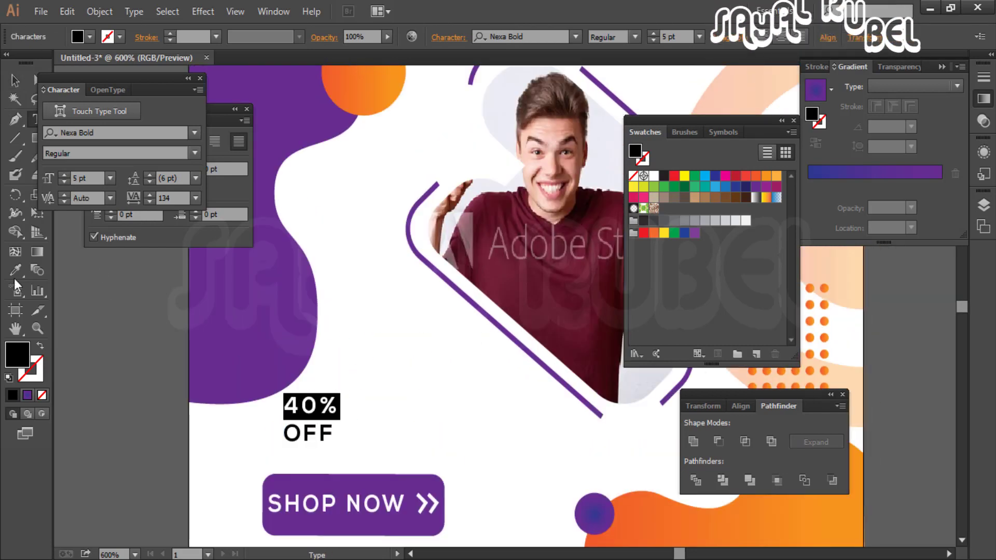
click(13, 82)
click(389, 342)
Color the word OFF orange in the 40% OFF text
double_click(334, 437)
drag(335, 436, 283, 434)
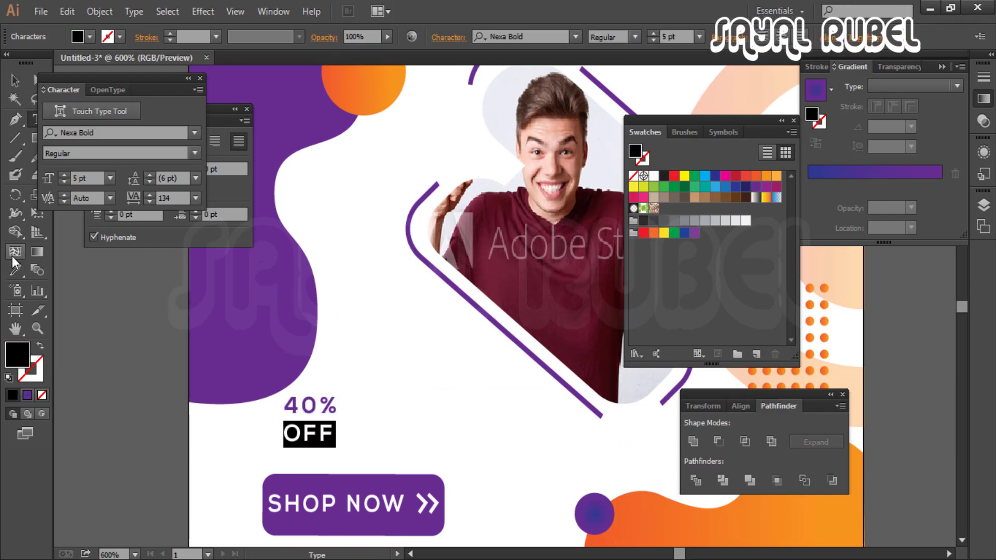
click(16, 270)
click(643, 518)
click(14, 81)
double_click(338, 419)
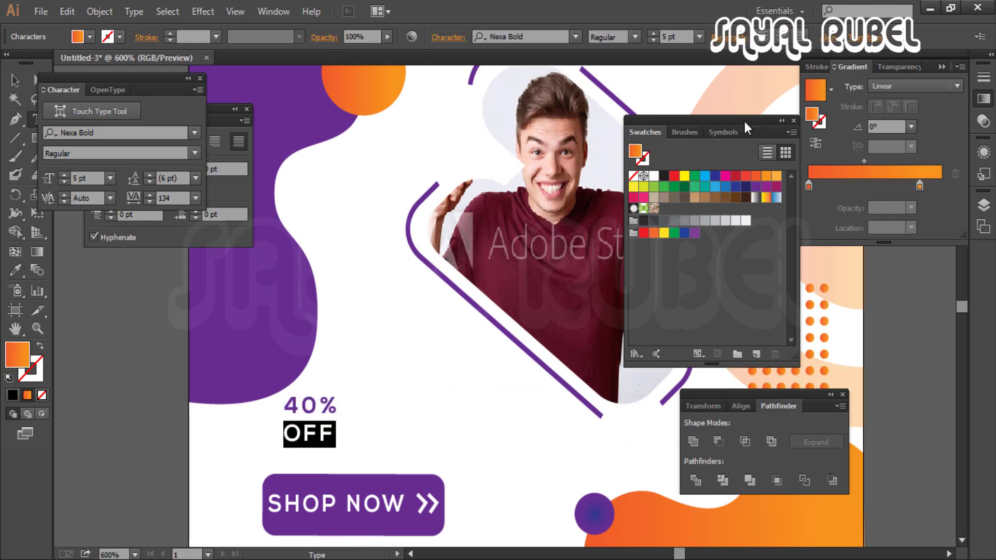
click(765, 177)
click(13, 81)
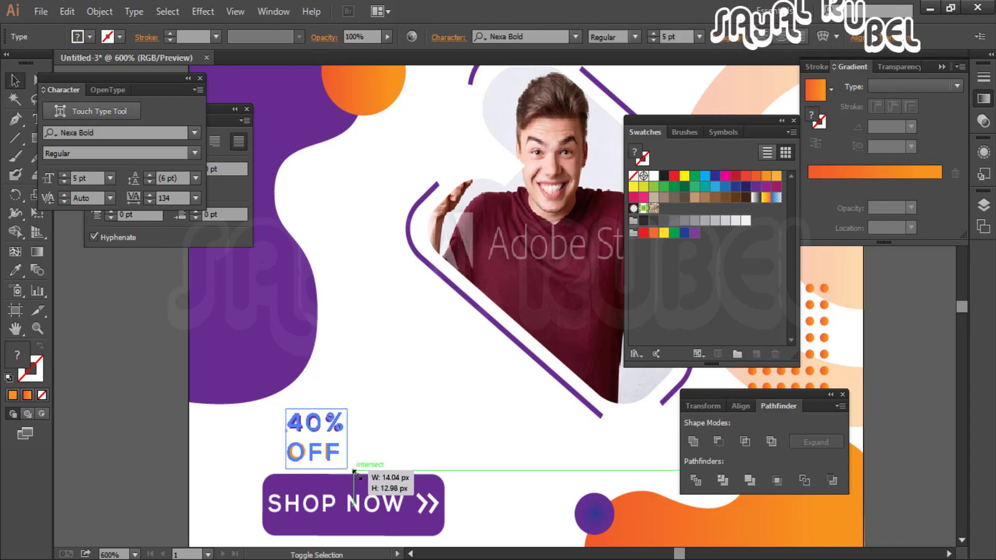
Scale the 40% OFF text up to 6.28 pt and set its leading to 5 pt
drag(354, 473, 362, 480)
double_click(351, 419)
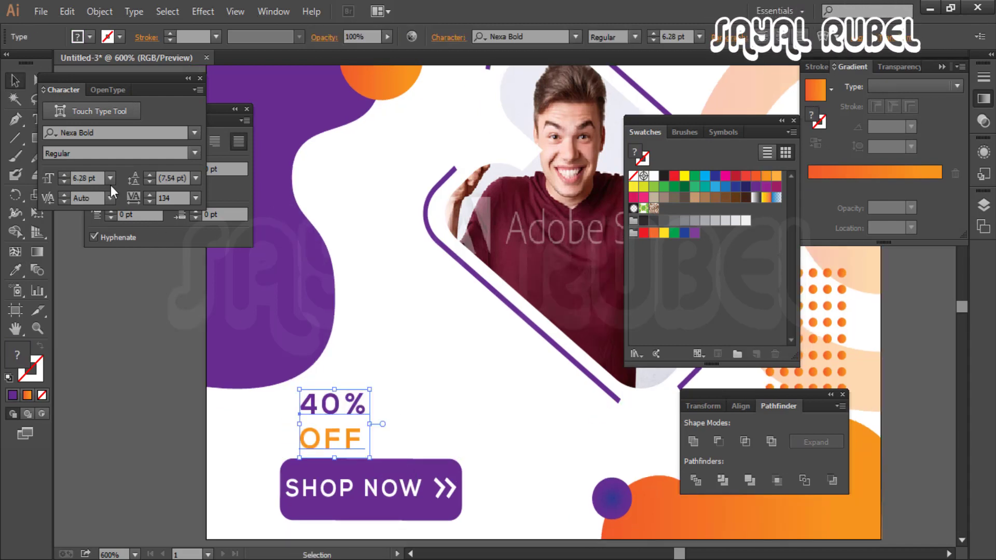
click(150, 182)
click(150, 174)
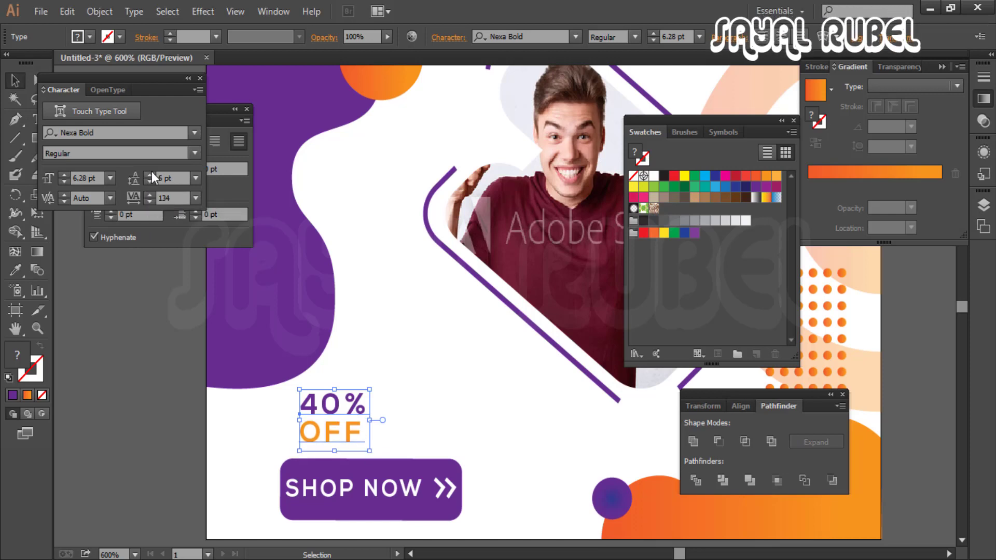
click(302, 393)
click(350, 402)
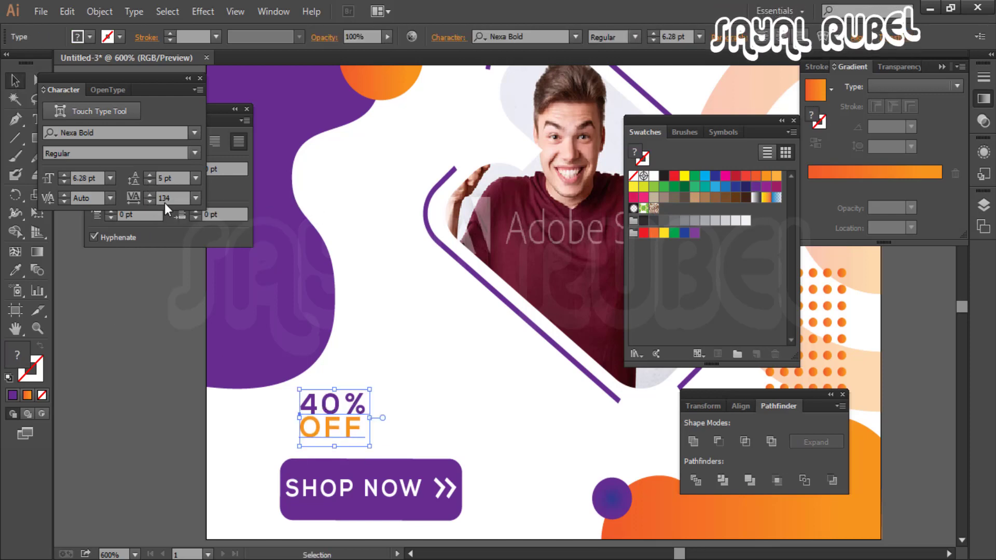
Move the 40% OFF text so its left side aligns with the SHOP NOW text
drag(372, 413, 401, 407)
key(ctrl+minus)
key(ctrl+minus)
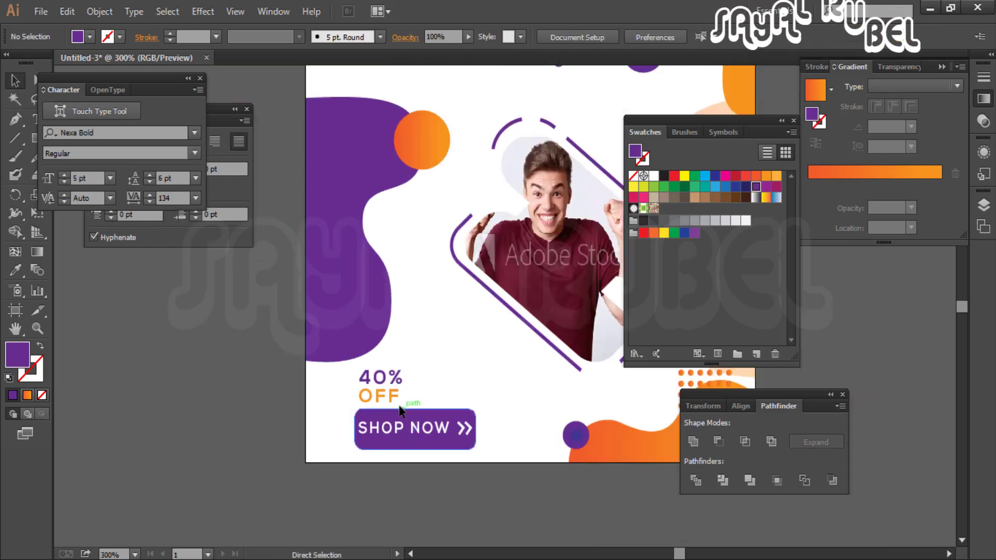
key(ctrl+shift+a)
Draw a triangle with a 1 pt purple stroke and no fill across the purple wave's left edge
click(34, 138)
click(100, 212)
drag(352, 275, 312, 336)
key(v)
scroll(389, 398, up, 2)
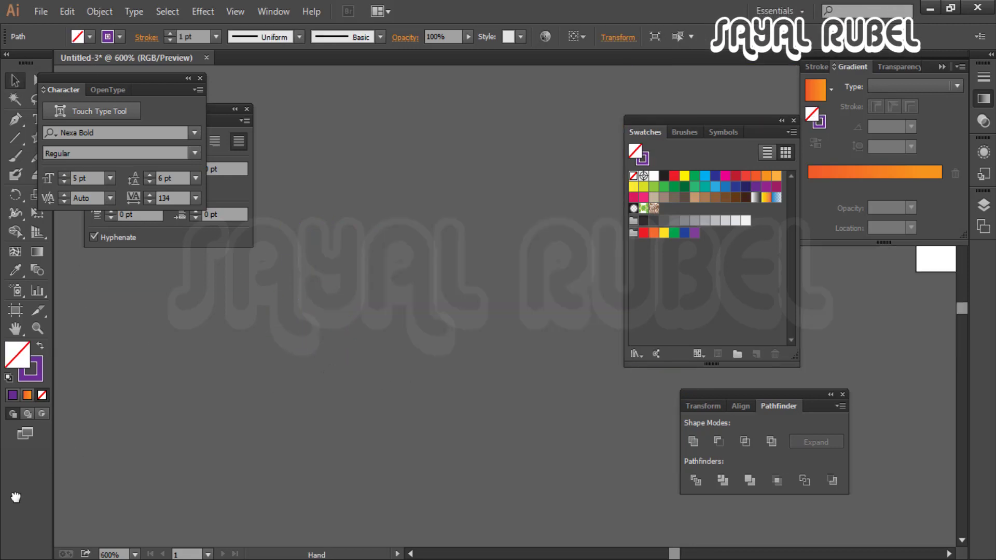
Reshape the purple wave's right contour by lowering its inner and lower anchor points and adjusting the curve handle between them
click(413, 180)
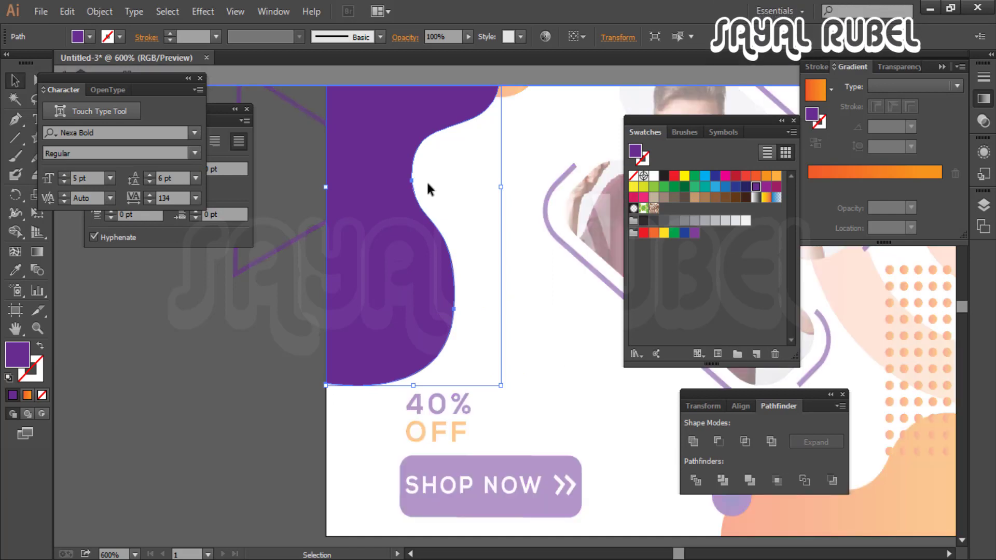
key(a)
click(412, 181)
drag(412, 180, 414, 227)
drag(454, 309, 449, 331)
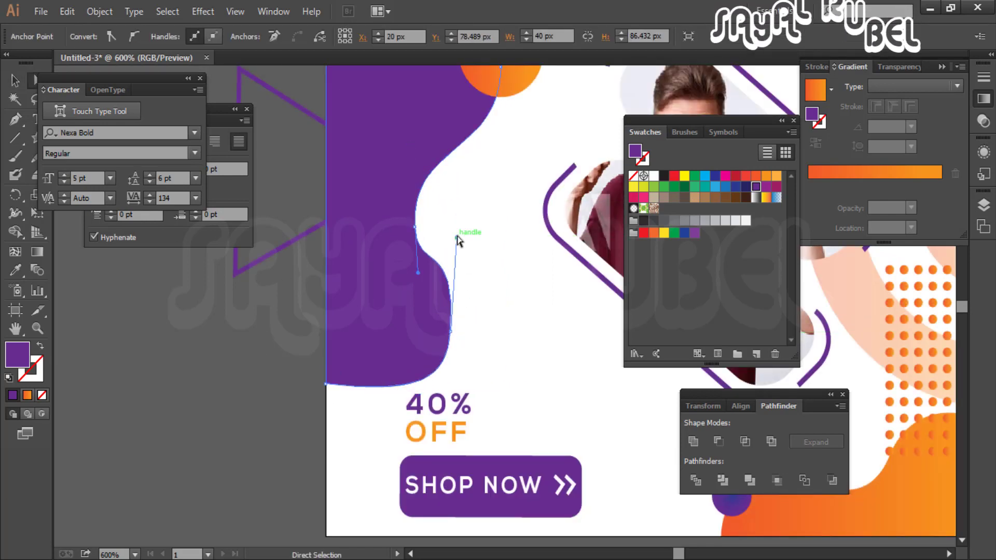
drag(456, 238, 400, 262)
ctrl+click(480, 353)
Duplicate the purple triangle outline into the empty area right of the artboard
scroll(486, 321, down, 2)
key(v)
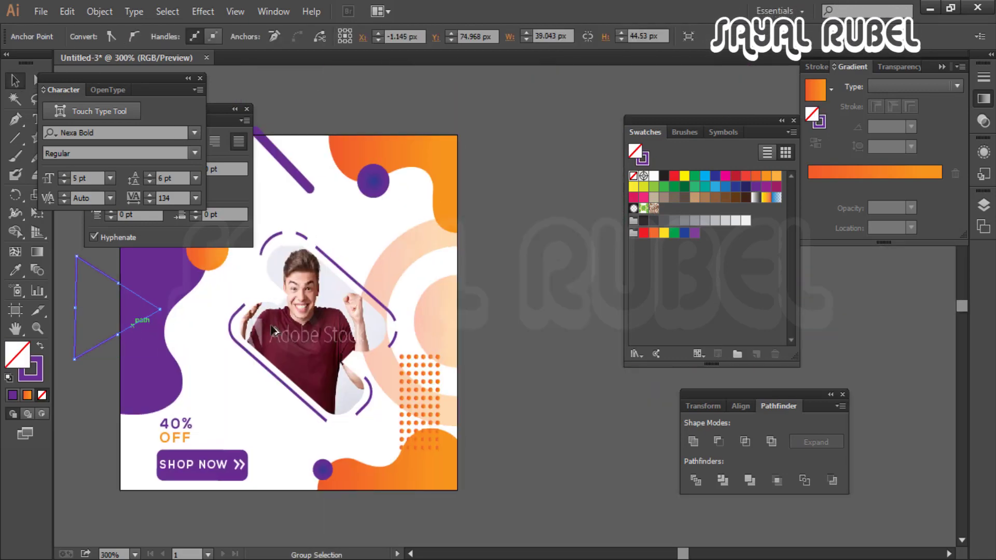
drag(519, 373, 511, 395)
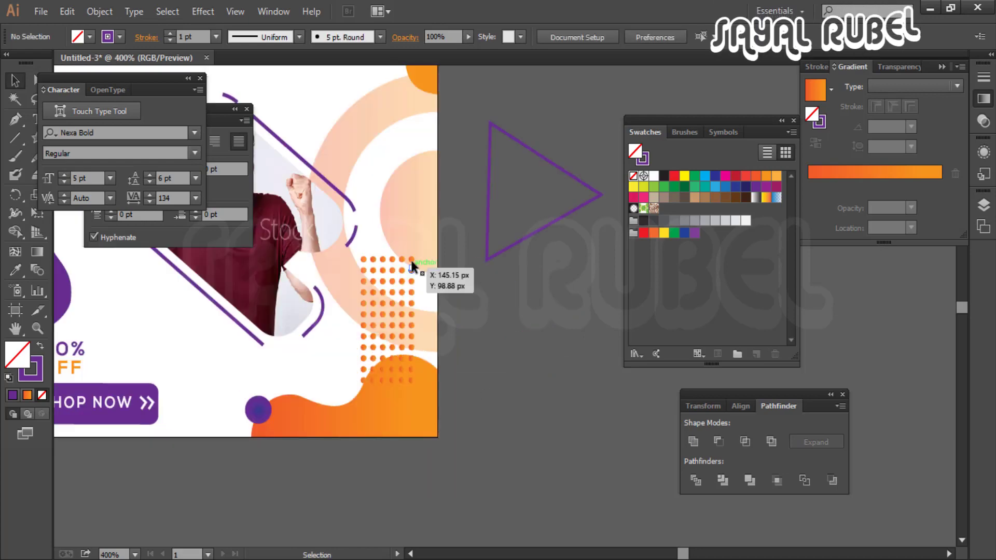
Duplicate the orange dot grid beside the artboard and ungroup the copy
drag(410, 280, 420, 284)
drag(539, 358, 552, 363)
right_click(553, 362)
click(589, 391)
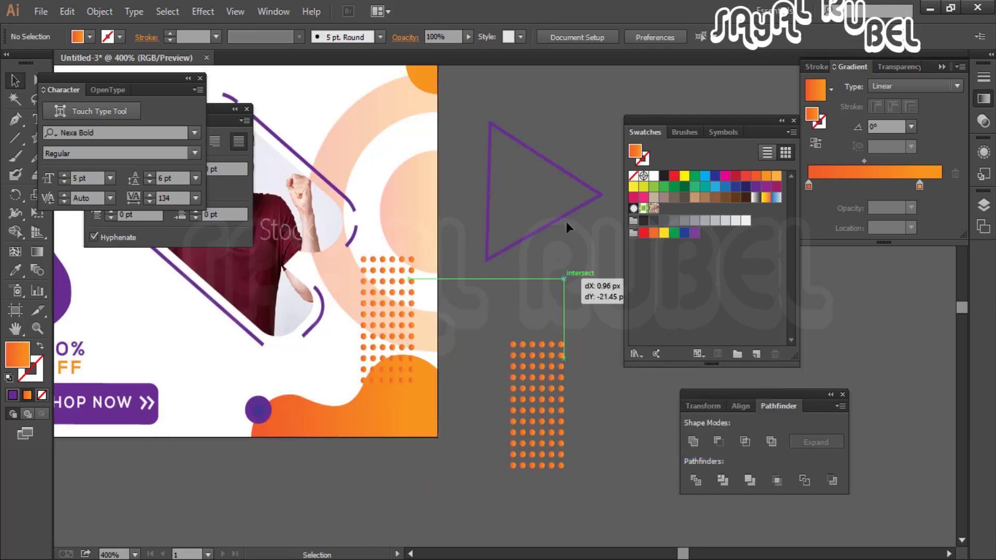
Place a single orange dot on the top corner of the duplicated triangle
drag(566, 222, 438, 382)
scroll(394, 500, up, 1)
drag(467, 321, 349, 171)
scroll(349, 171, up, 1)
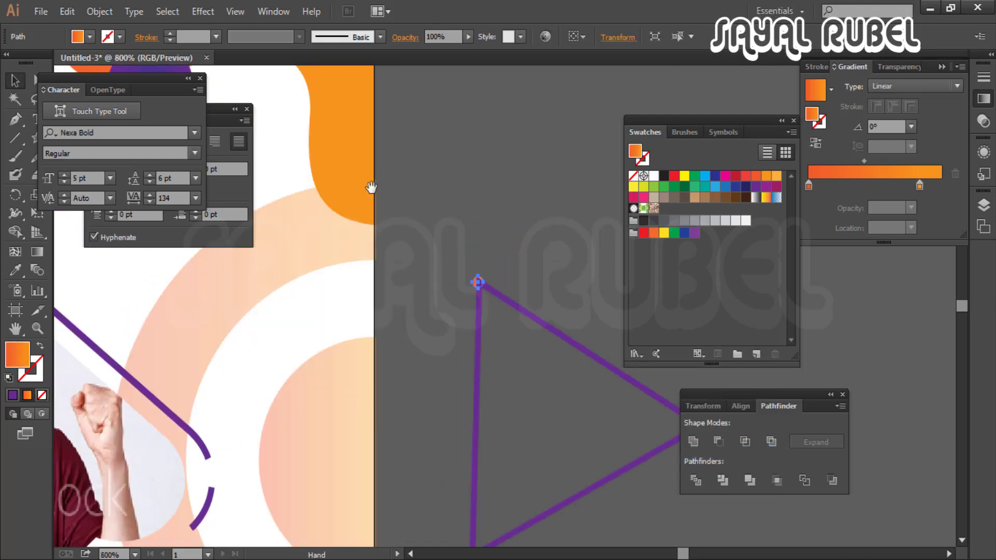
right_click(396, 318)
click(447, 314)
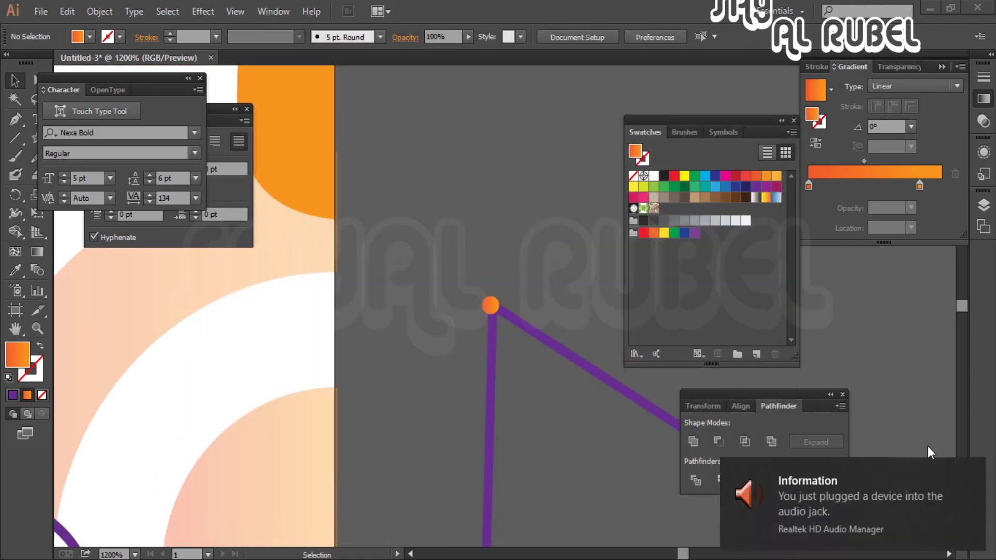
Copy the orange dot repeatedly along the triangle's upper edge to form a row of 14 evenly spaced dots
drag(356, 267, 384, 254)
key(ctrl+z)
click(355, 267)
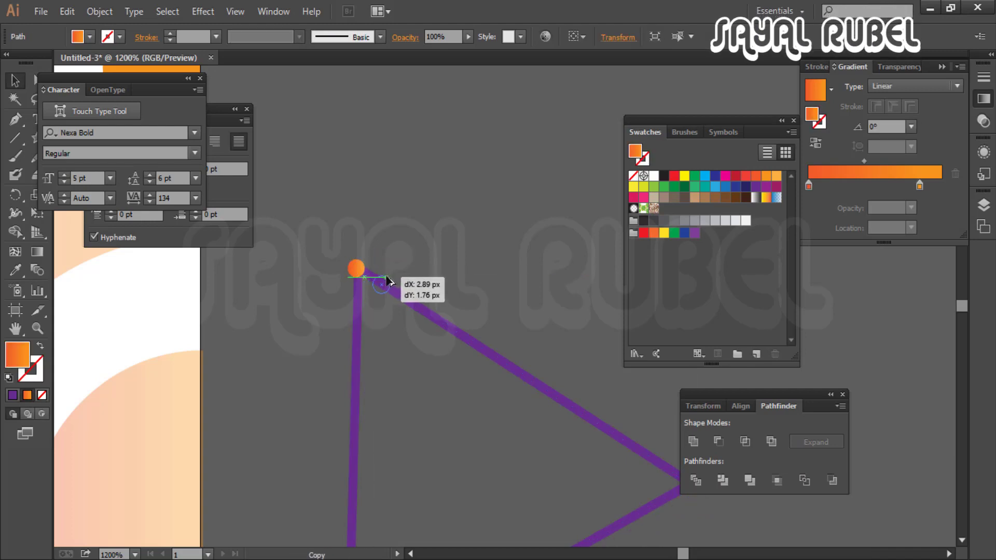
drag(418, 291, 436, 300)
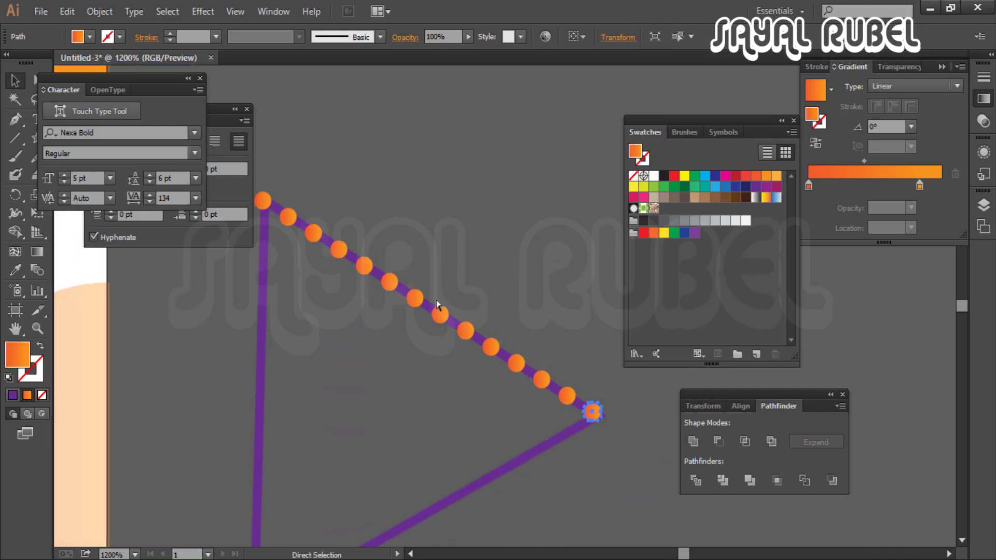
key(ctrl+minus)
click(372, 253)
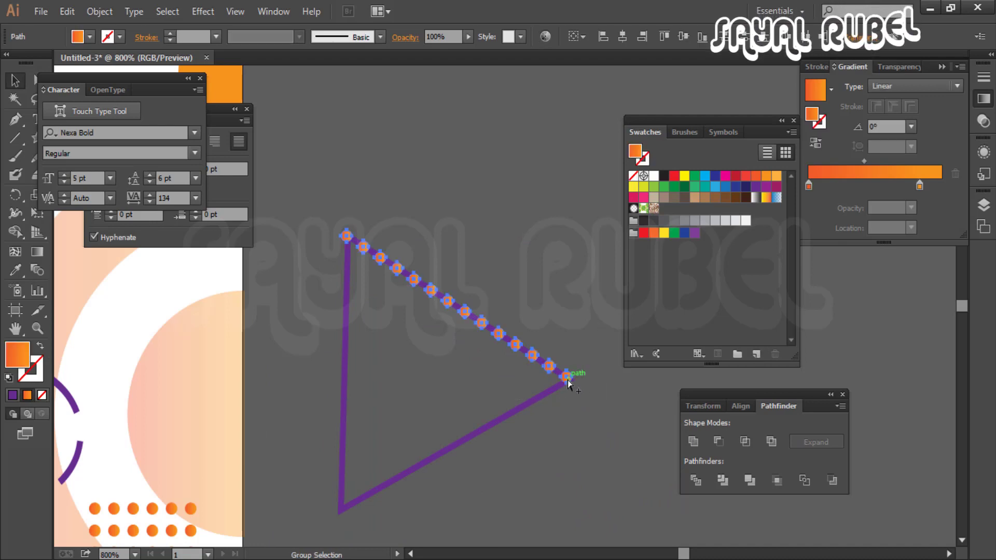
mouse_move(566, 377)
mouse_down()
mouse_move(567, 389)
mouse_move(553, 390)
mouse_up()
key(ctrl+d)
key(ctrl+d)
key(ctrl+d)
key(ctrl+d)
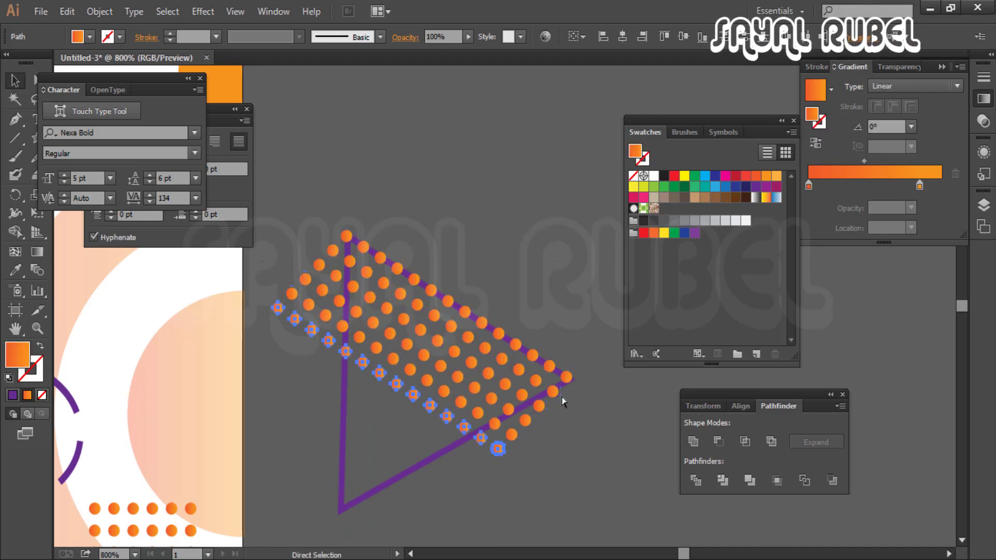
key(ctrl+z)
key(ctrl+z)
key(ctrl+z)
key(ctrl+z)
key(ctrl+z)
Copy the row of dots diagonally down along the triangle's lower edge and repeat the copy until the whole triangle is covered
scroll(538, 360, up, 2)
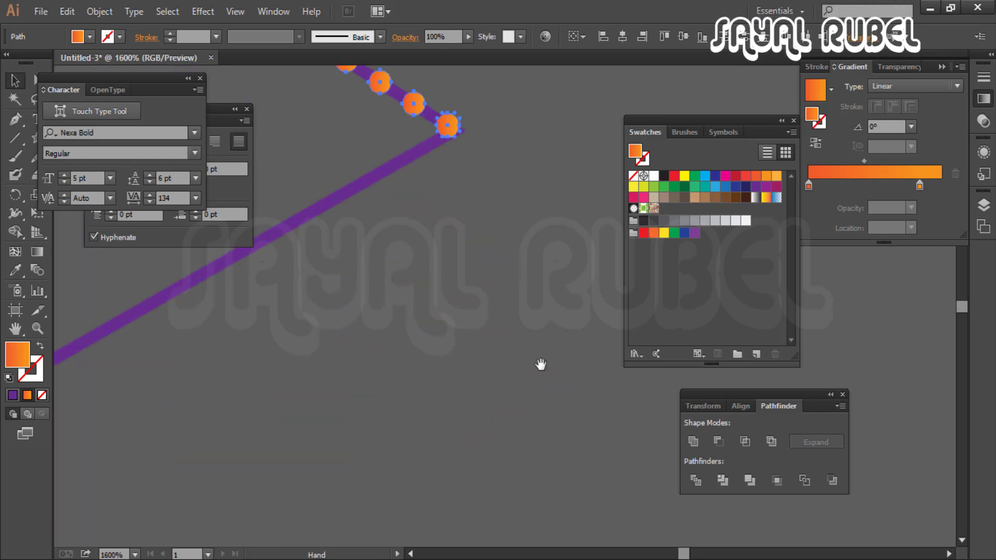
key(ctrl+minus)
key(ctrl+minus)
drag(389, 324, 454, 434)
click(330, 287)
key(ctrl+2)
drag(307, 205, 567, 378)
ctrl+click(547, 386)
drag(513, 286, 482, 310)
key(ctrl+d)
key(ctrl+d)
key(ctrl+d)
key(ctrl+d)
key(ctrl+d)
key(ctrl+d)
key(ctrl+d)
key(ctrl+d)
key(ctrl+d)
key(ctrl+d)
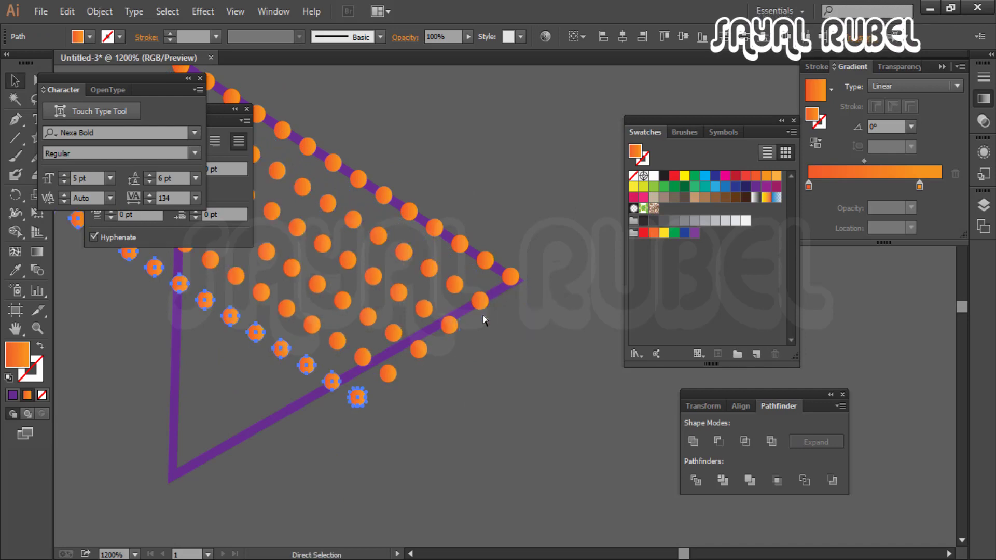
Delete the purple triangle outline lying over the new dot grid
key(ctrl+minus)
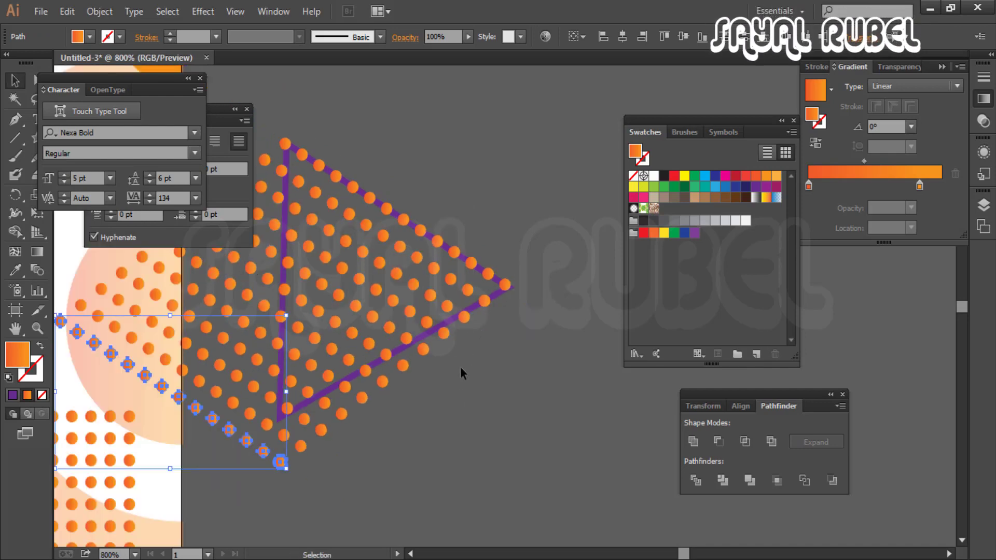
click(514, 286)
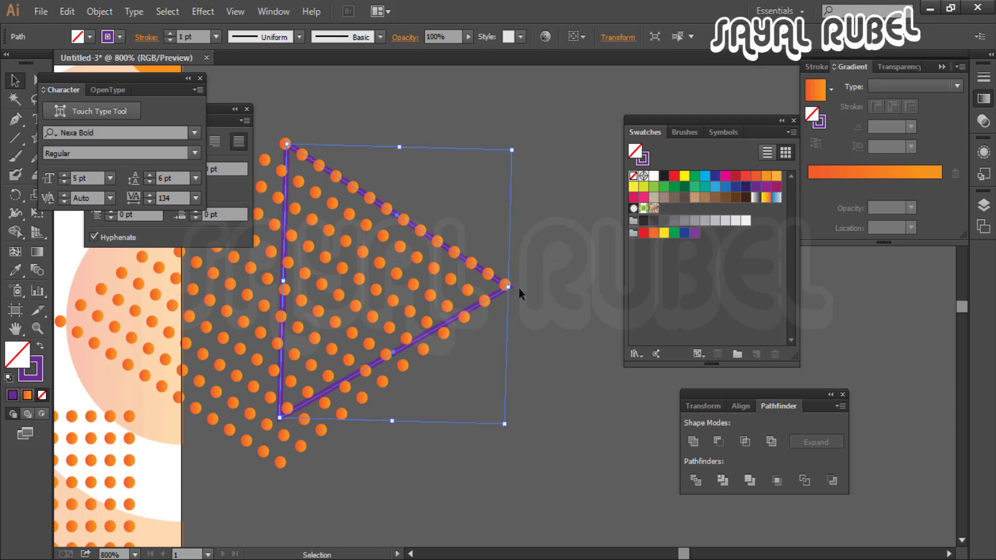
key(ctrl+minus)
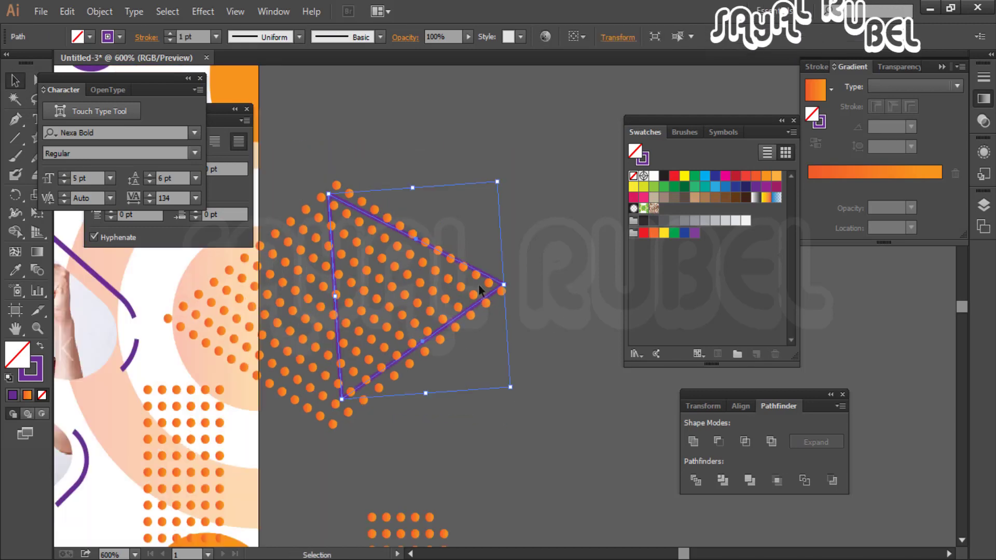
key(Delete)
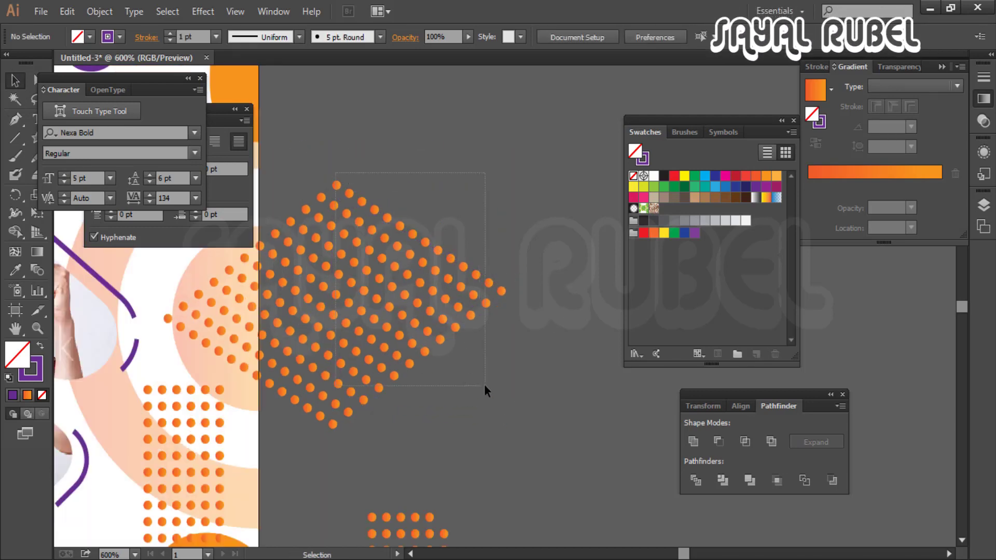
Select the dots forming the right-hand triangle of the slanted grid and duplicate them across the purple wave's left edge
key(ctrl+a)
key(ctrl+minus)
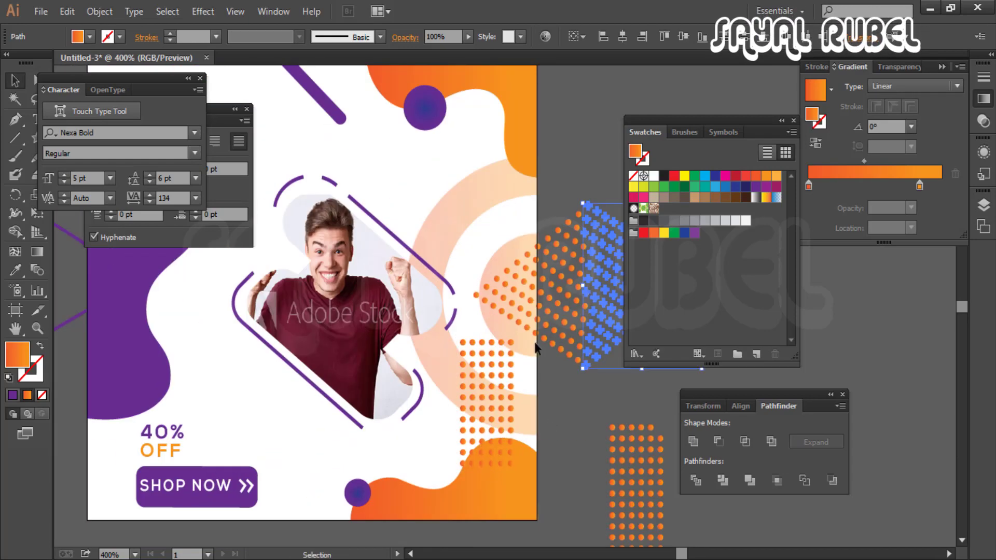
key(ctrl+minus)
drag(571, 308, 375, 404)
right_click(222, 375)
key(Escape)
Delete the original purple triangle outline at the artboard's left edge
click(311, 358)
key(Delete)
click(312, 468)
key(ctrl+plus)
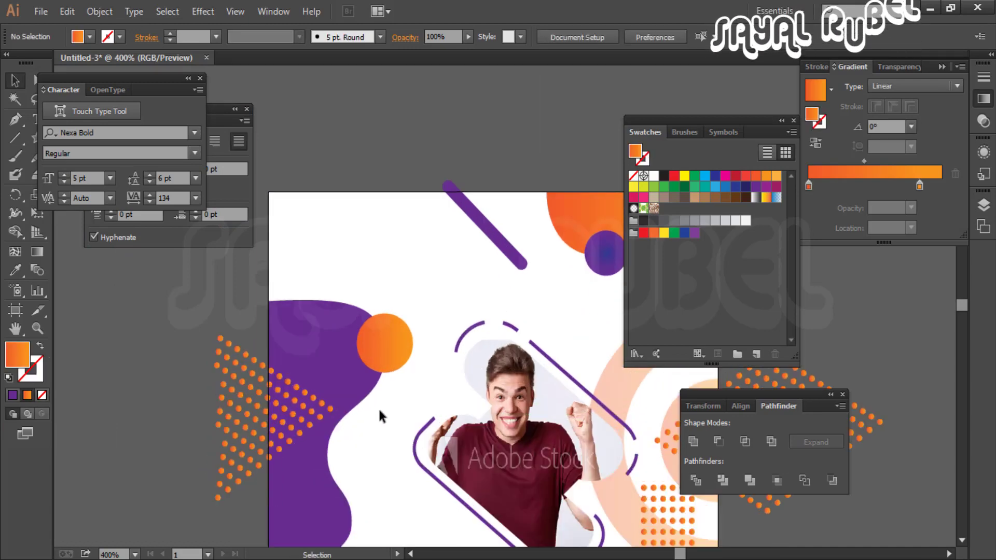
Rotate the triangular dot pattern on the purple wave by about 2.5°
click(305, 422)
click(387, 342)
click(352, 359)
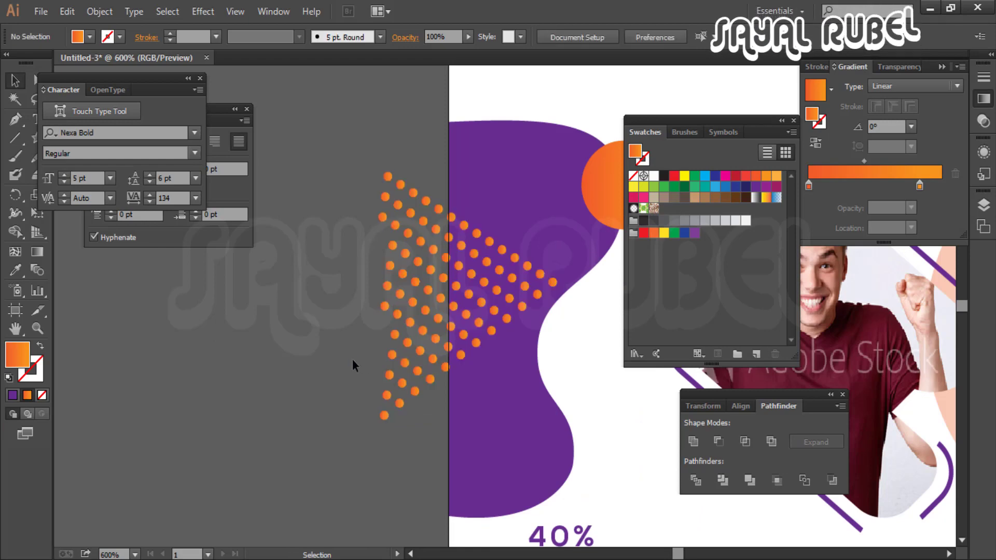
click(559, 292)
mouse_move(560, 288)
mouse_down()
mouse_move(577, 289)
mouse_move(566, 290)
mouse_up()
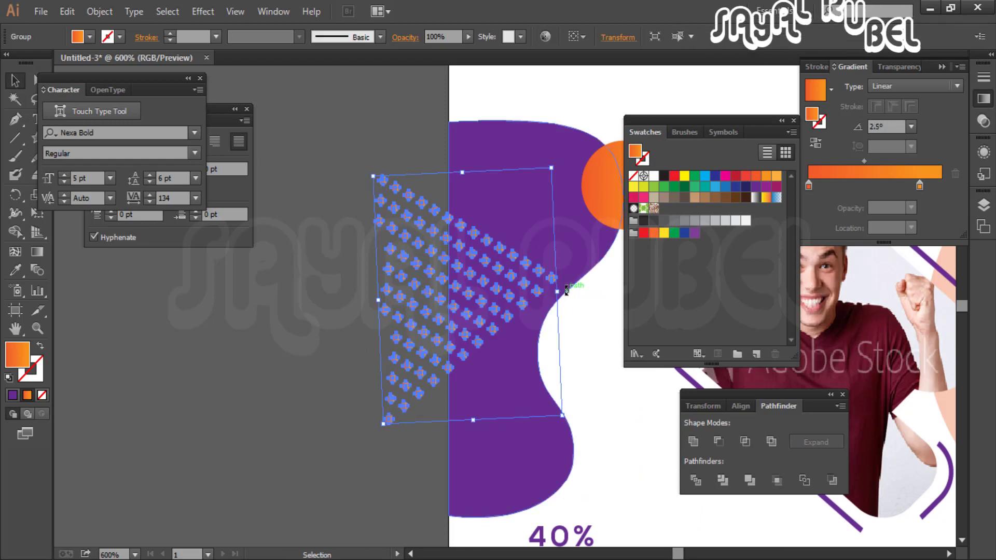
click(303, 397)
Ungroup the triangular dot pattern and delete its leftmost dots, keeping a smaller triangle of dots inside the purple wave
right_click(393, 251)
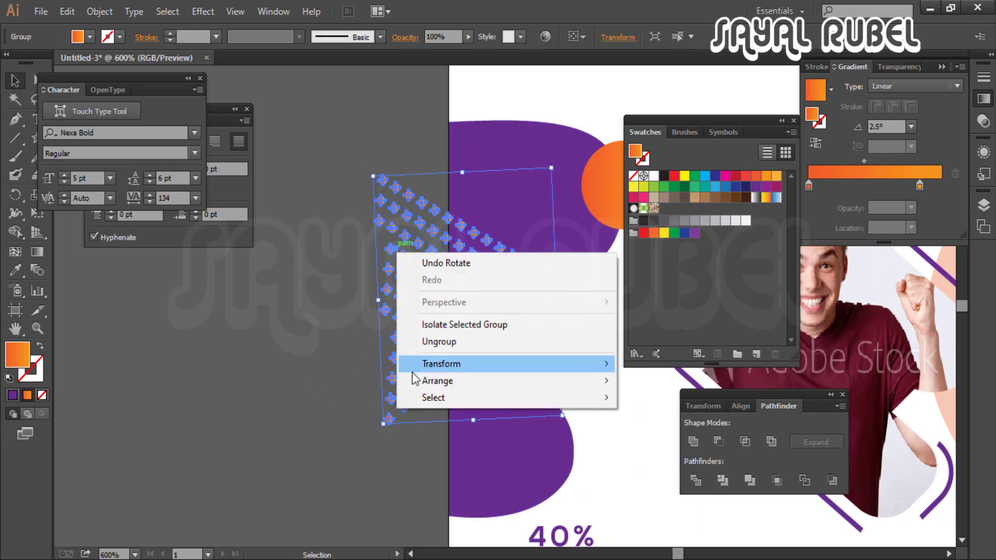
click(367, 134)
drag(404, 194, 435, 407)
key(Delete)
drag(434, 193, 437, 268)
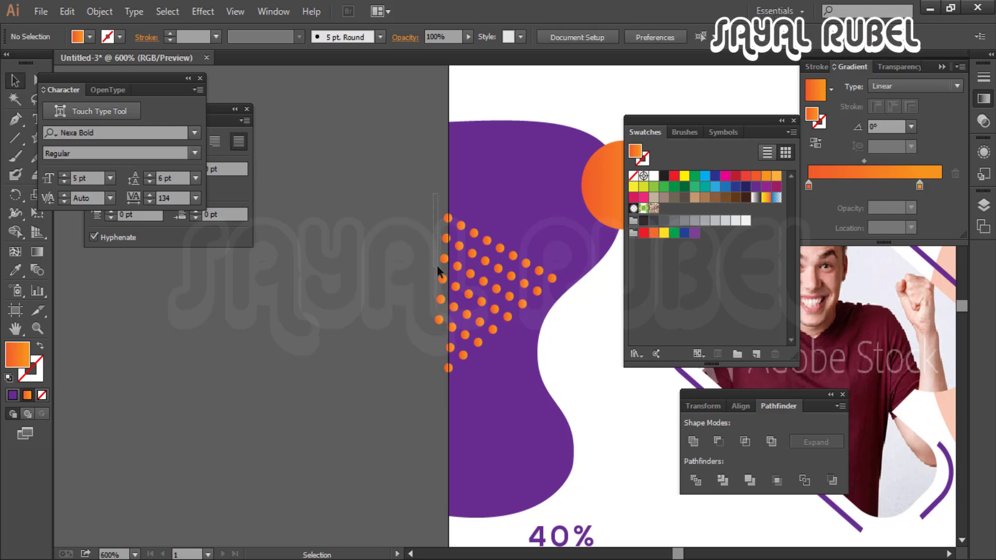
key(Delete)
drag(438, 340, 447, 373)
key(Delete)
drag(455, 294, 456, 223)
key(Delete)
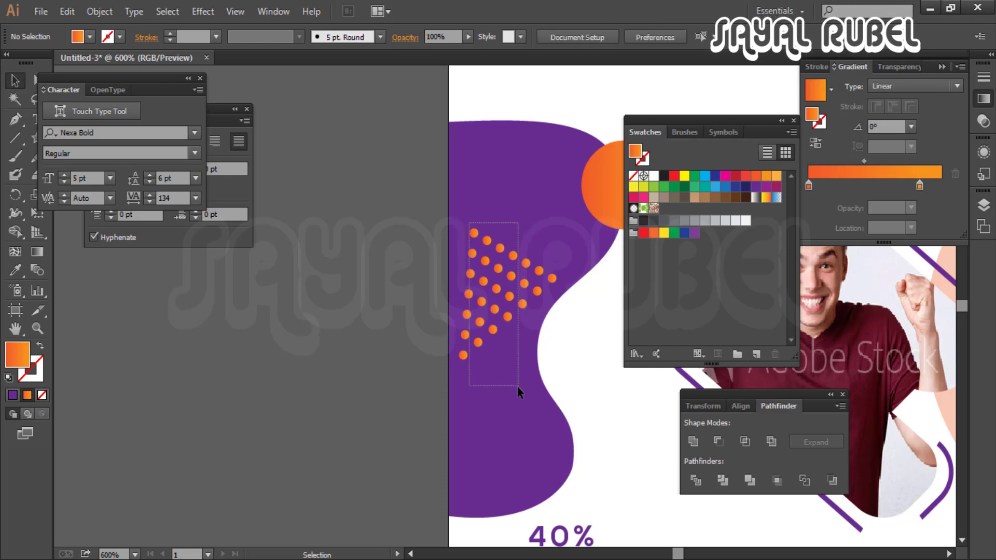
Rotate the remaining dots to about 7.1° and enlarge the triangle so it reaches the artboard's left edge
drag(517, 385, 518, 386)
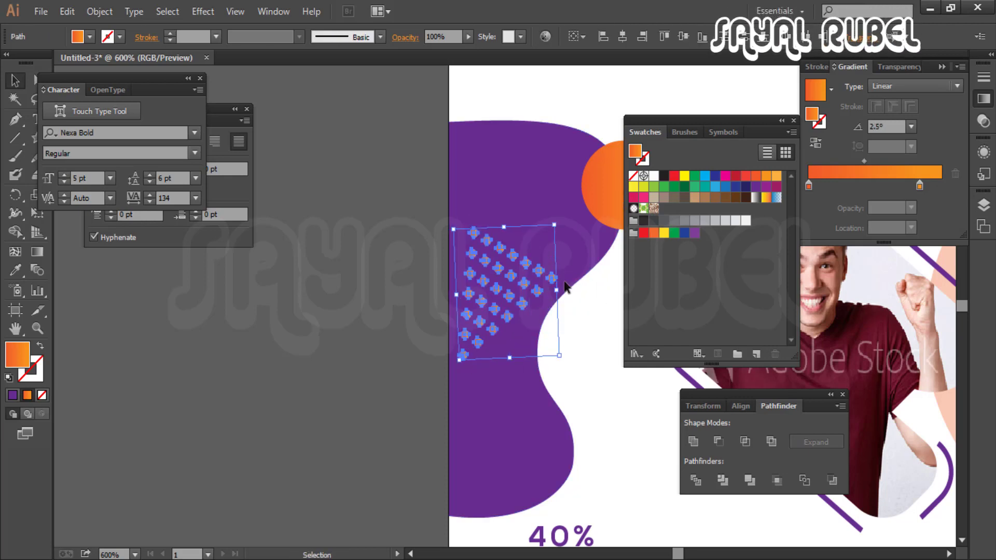
drag(565, 287, 575, 290)
click(376, 346)
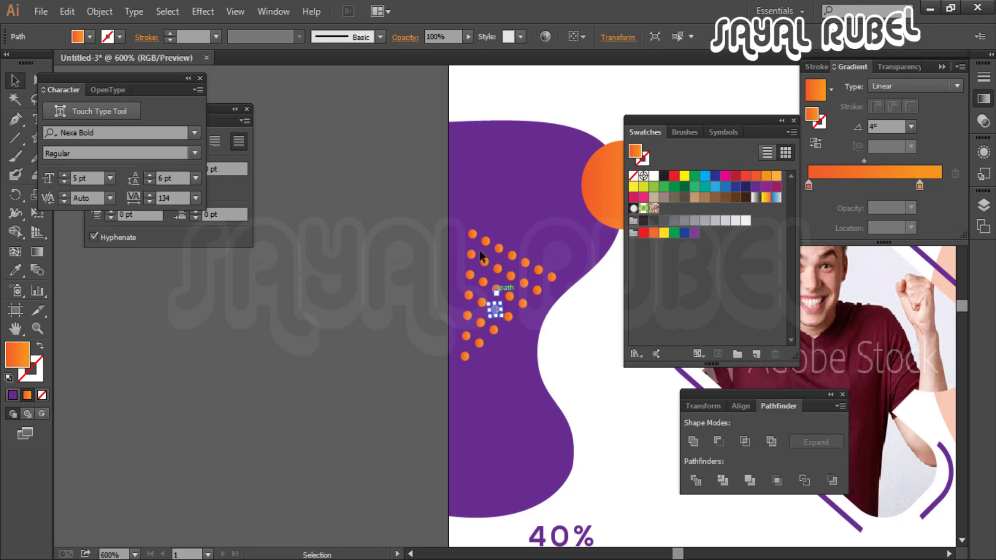
drag(531, 400, 532, 399)
drag(480, 340, 596, 330)
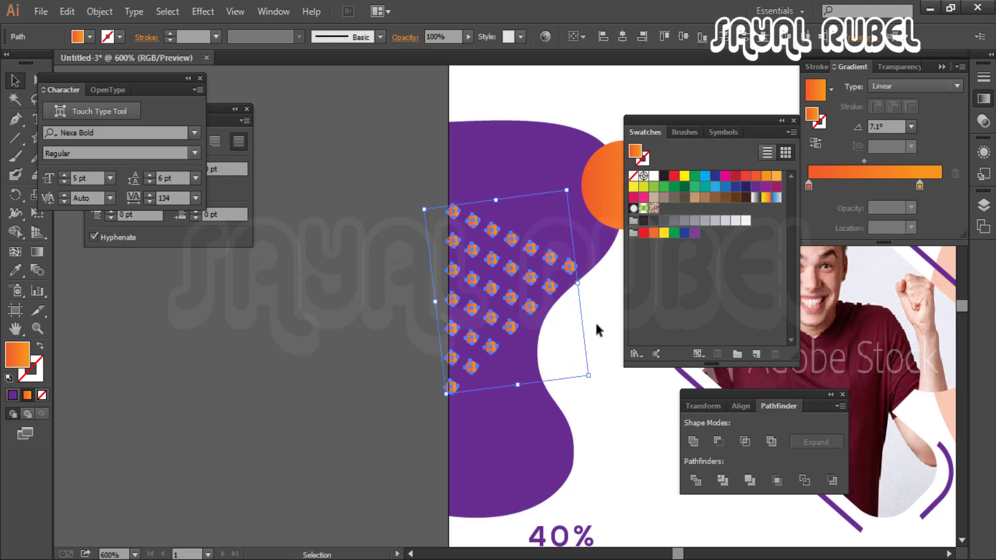
key(ctrl+minus)
click(534, 396)
key(ctrl+minus)
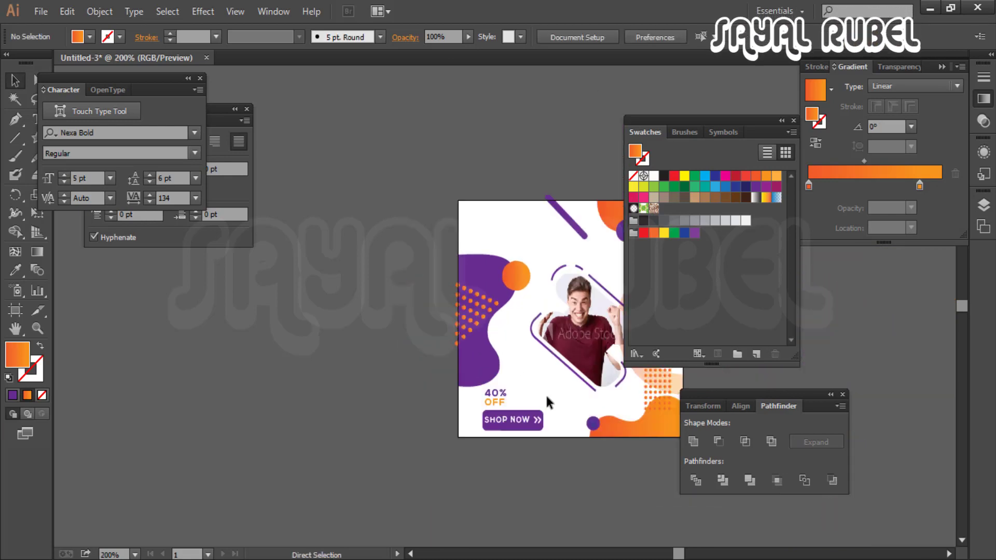
Scale down the dot triangle and shift it slightly left on the purple wave
click(420, 327)
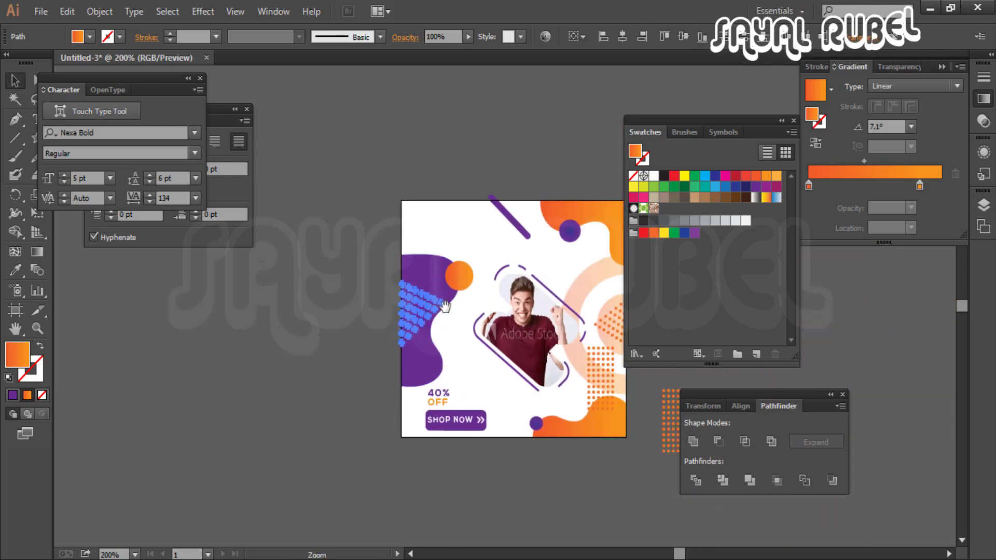
key(ctrl+plus)
drag(436, 365, 442, 353)
drag(463, 321, 454, 318)
click(375, 355)
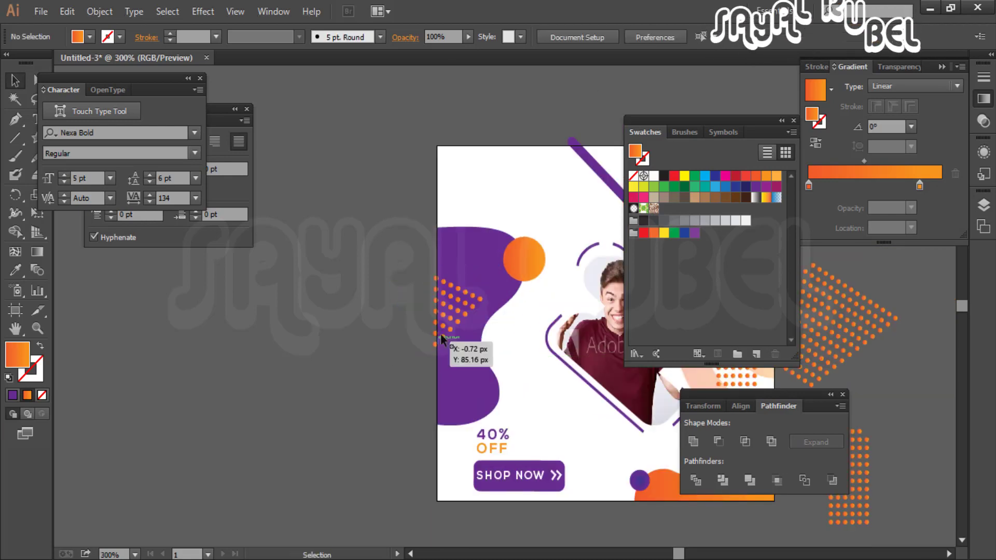
Pull in the purple wave's upper bulge and move the orange circle left onto its new edge
click(490, 286)
key(a)
mouse_move(523, 267)
mouse_down()
mouse_move(515, 268)
mouse_move(514, 254)
mouse_up()
click(16, 81)
click(541, 262)
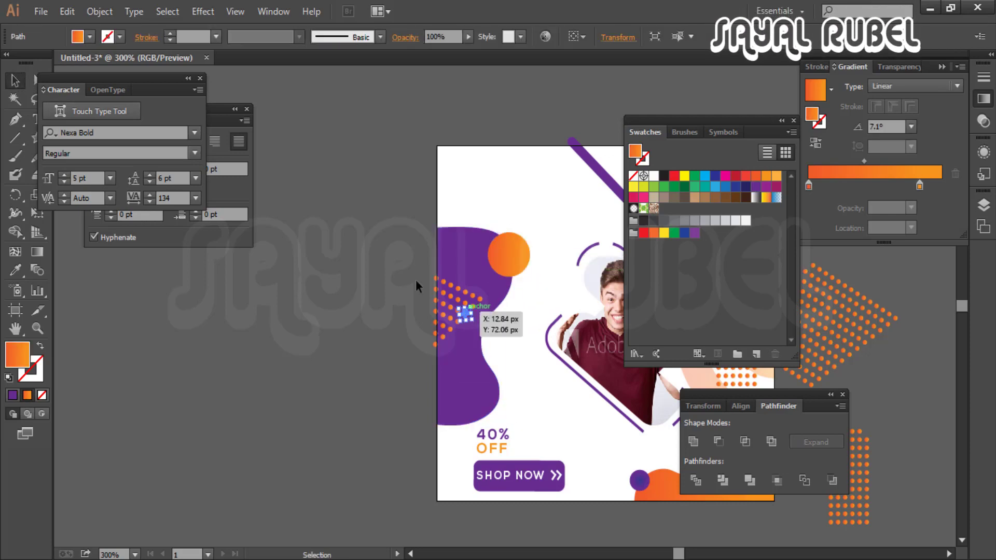
Enlarge the dot triangle on the purple wave so it slightly overhangs the artboard's left edge
click(480, 380)
click(484, 340)
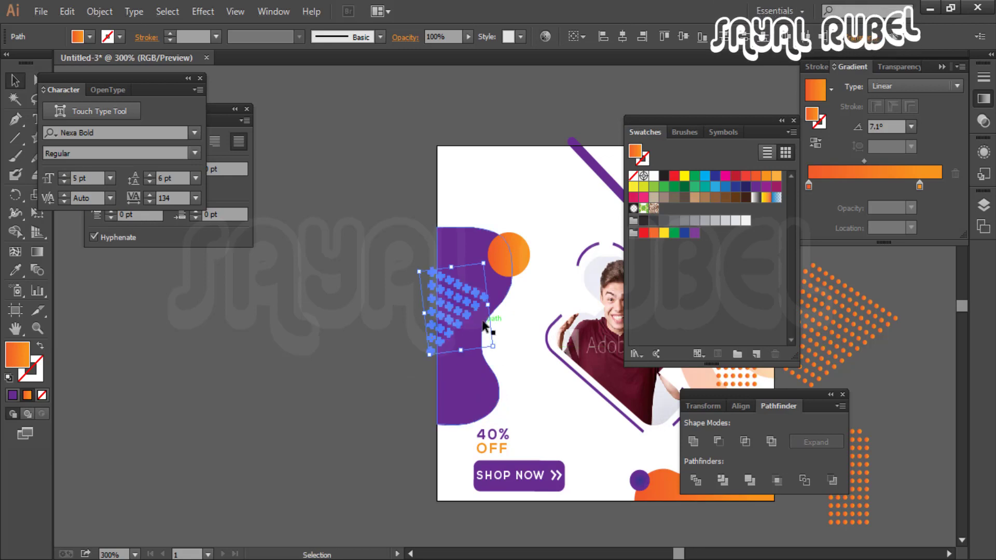
drag(484, 337, 526, 343)
click(524, 335)
scroll(525, 334, right, 4)
scroll(422, 329, up, 5)
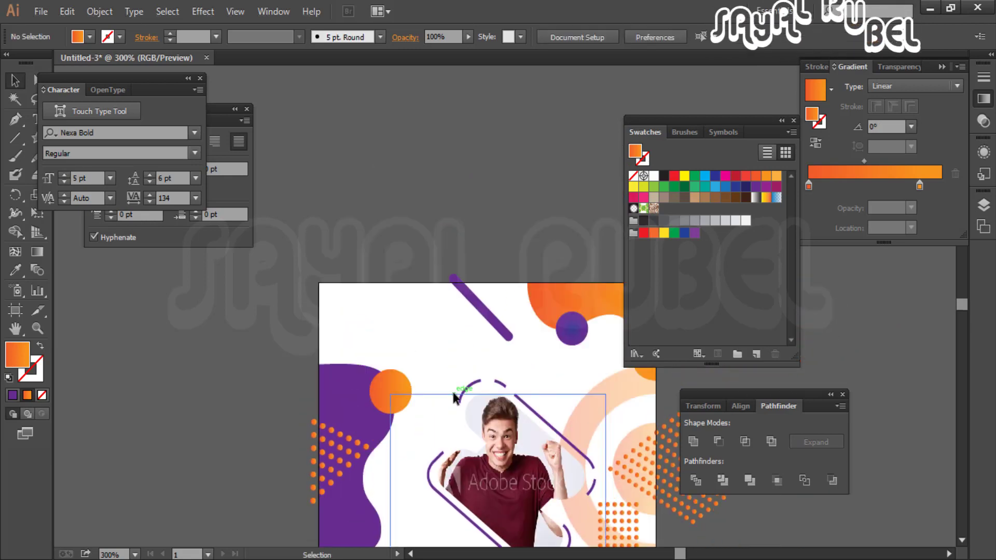
Add a LIMITED OFFER heading on two lines near the artboard's upper left, with LIMITED at 7 pt and OFFER in purple at 6 pt
click(355, 317)
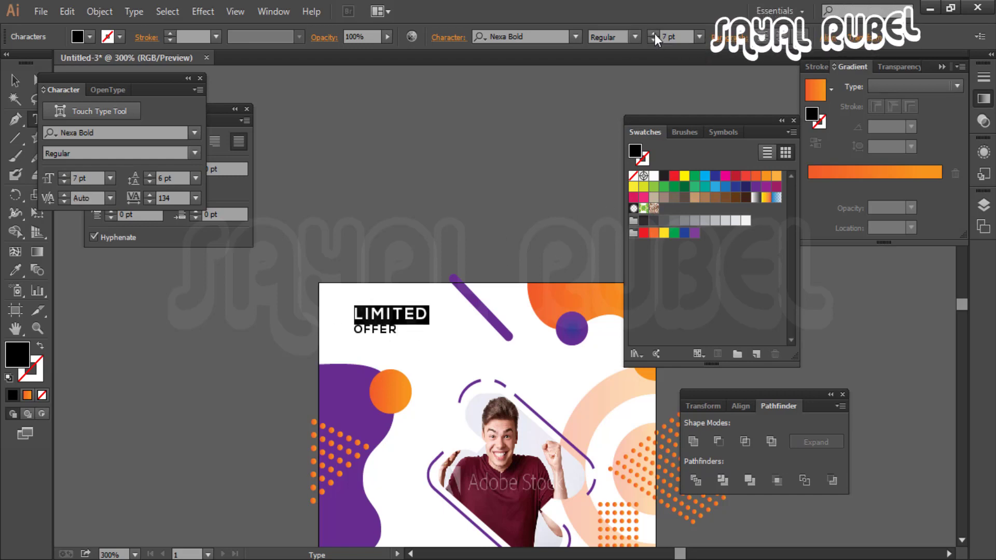
click(415, 305)
key(t)
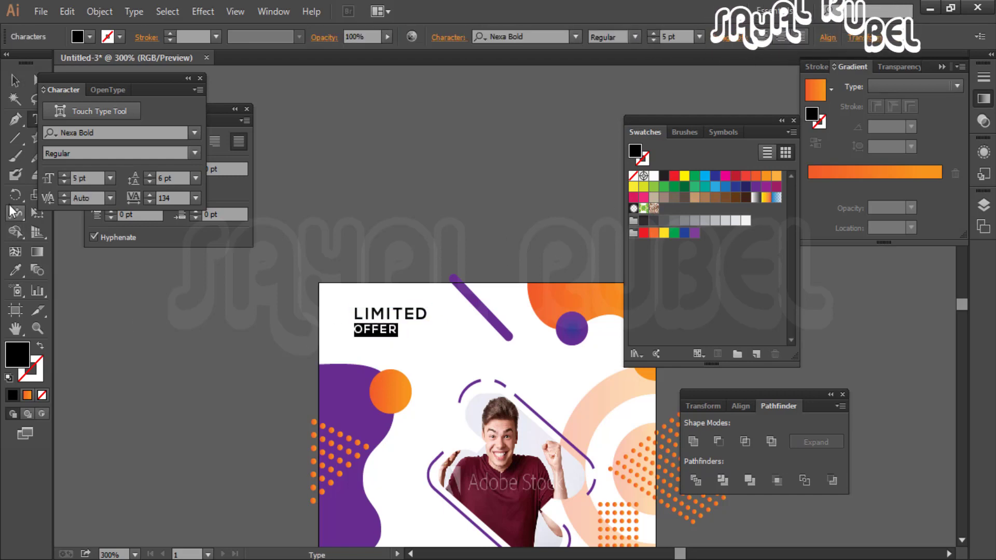
click(15, 269)
click(343, 140)
key(ctrl+=)
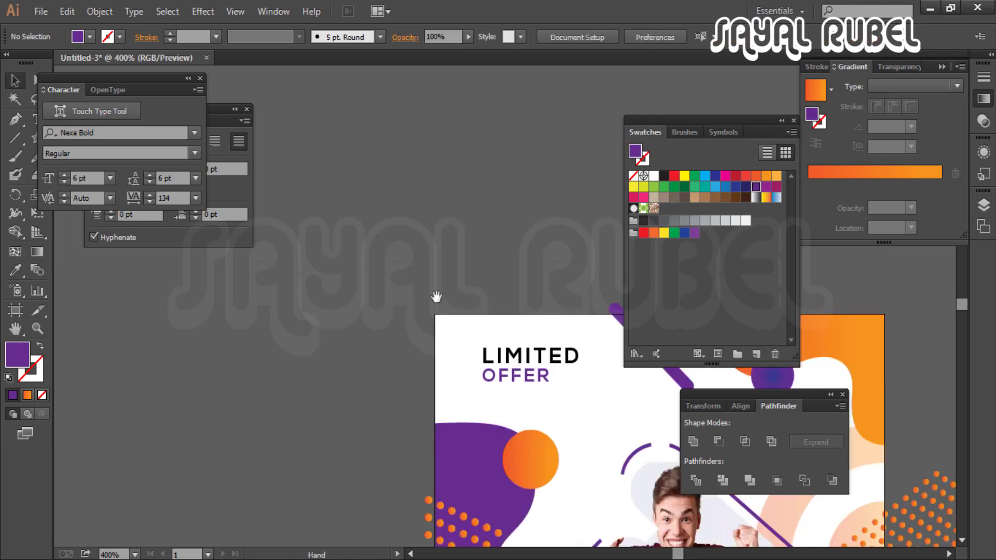
Change the LIMITED OFFER heading's font to Lato Black and set its tracking to 141
click(425, 340)
click(518, 36)
text(LATO)
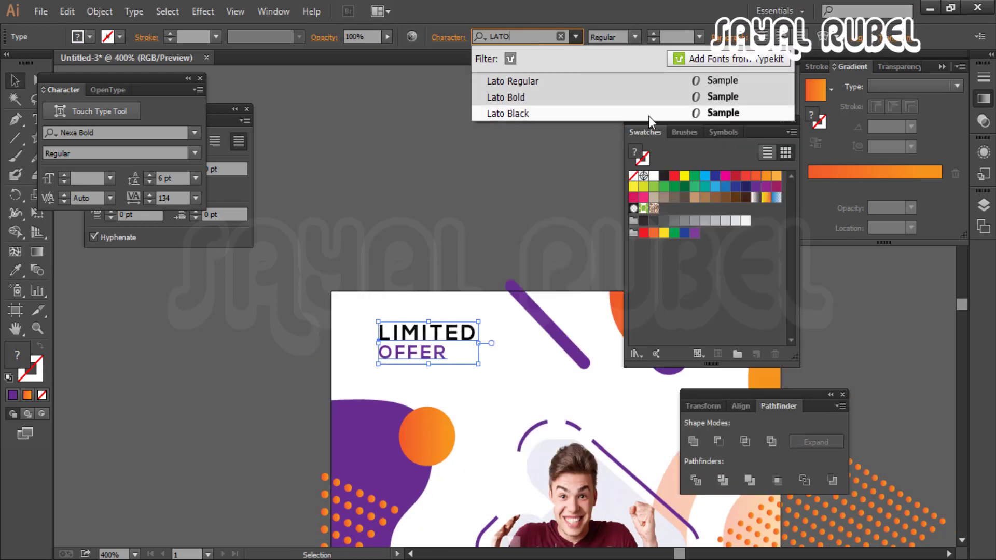
click(648, 114)
click(487, 253)
key(ctrl+=)
click(438, 355)
click(150, 194)
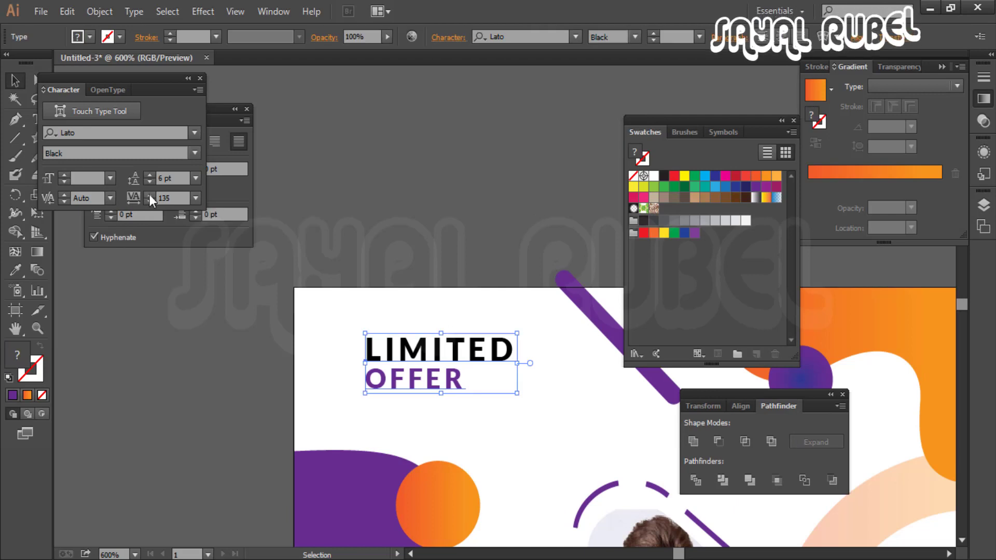
click(150, 194)
click(544, 327)
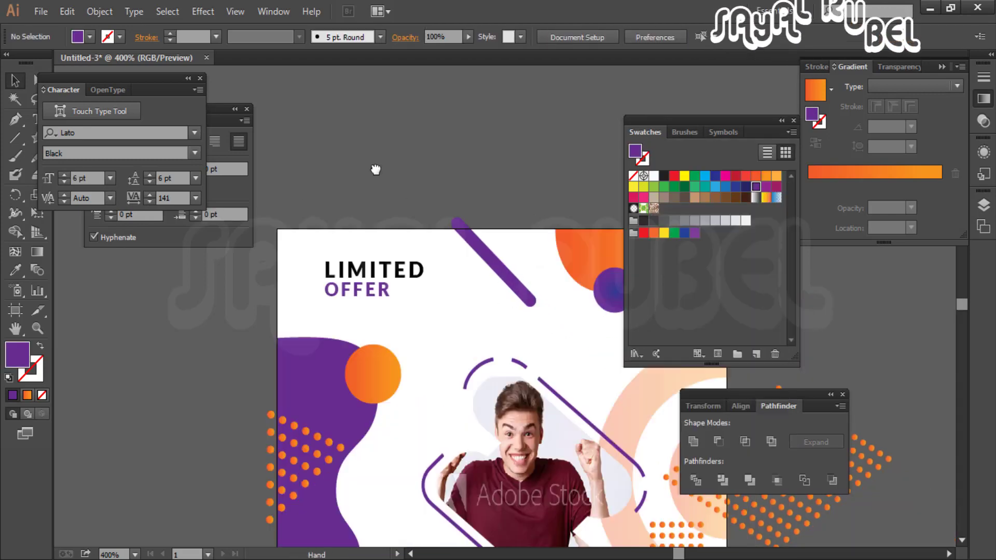
Draw a small purple triangle on the white ring near the artboard's right edge
drag(509, 366, 391, 246)
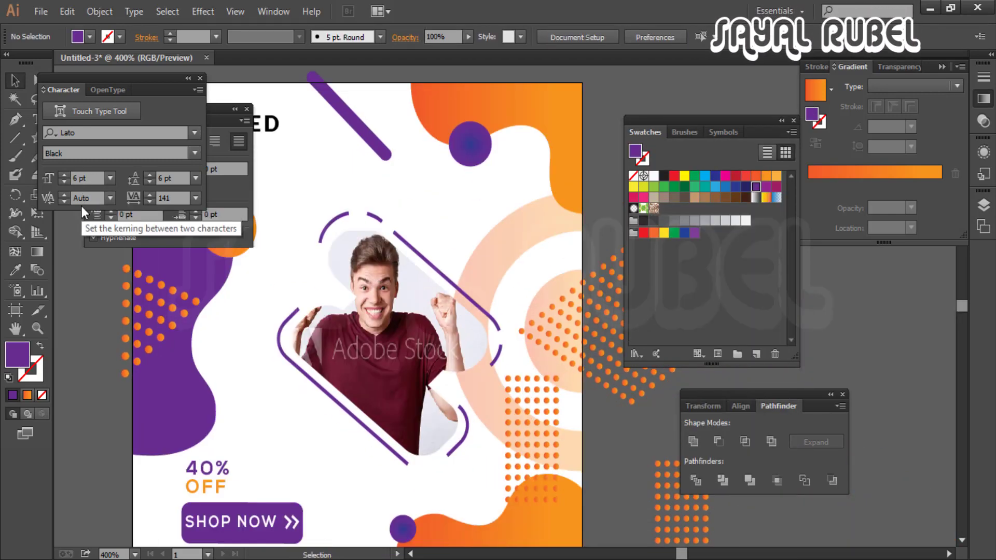
key(ctrl+=)
drag(34, 137, 78, 200)
drag(542, 290, 545, 268)
key(ctrl+=)
drag(387, 346, 392, 251)
key(ctrl+d)
key(ctrl+z)
key(ctrl+z)
Stack two copies of the purple triangle directly above it, each base touching the tip below
key(ctrl+=)
key(ctrl+=)
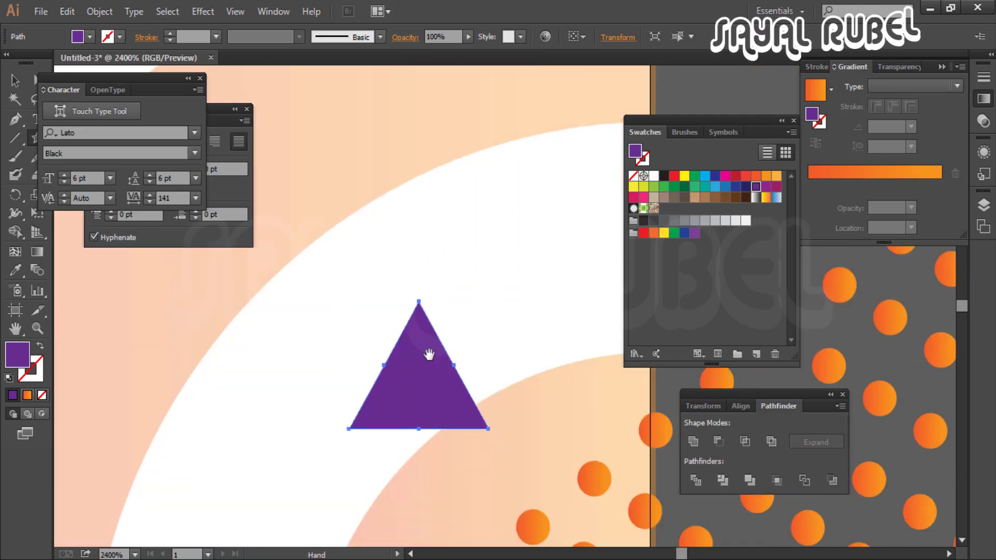
key(ctrl+=)
drag(466, 288, 467, 119)
key(ctrl+d)
key(ctrl+minus)
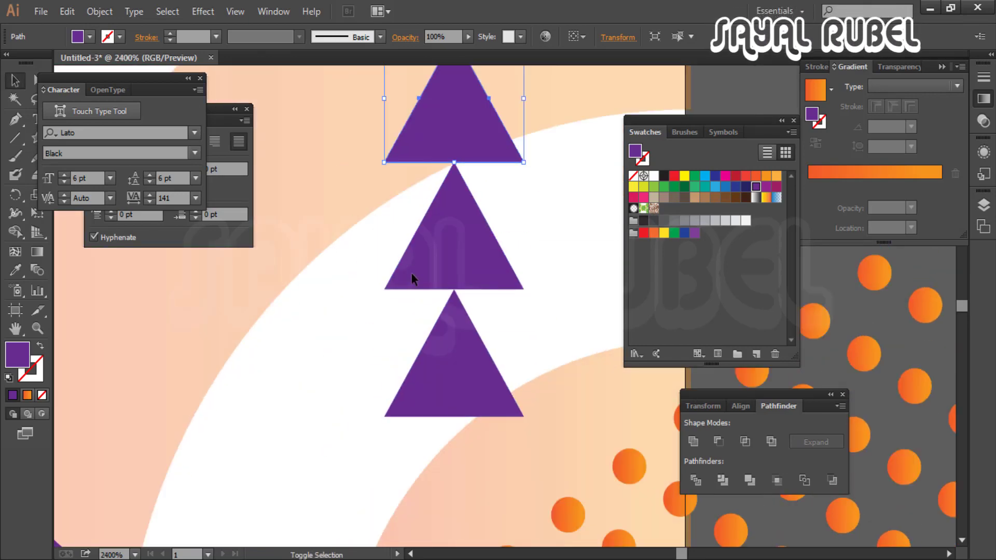
Rotate the three stacked triangles together into a horizontal row pointing left on the white ring
shift+click(411, 275)
shift+click(422, 345)
right_click(421, 117)
click(500, 188)
key(ctrl+minus)
drag(537, 248, 467, 208)
click(575, 285)
Delete the rotated dot triangle that crosses the artboard's right edge over the pale orange circles
key(ctrl+minus)
key(ctrl+minus)
key(ctrl+minus)
key(ctrl+minus)
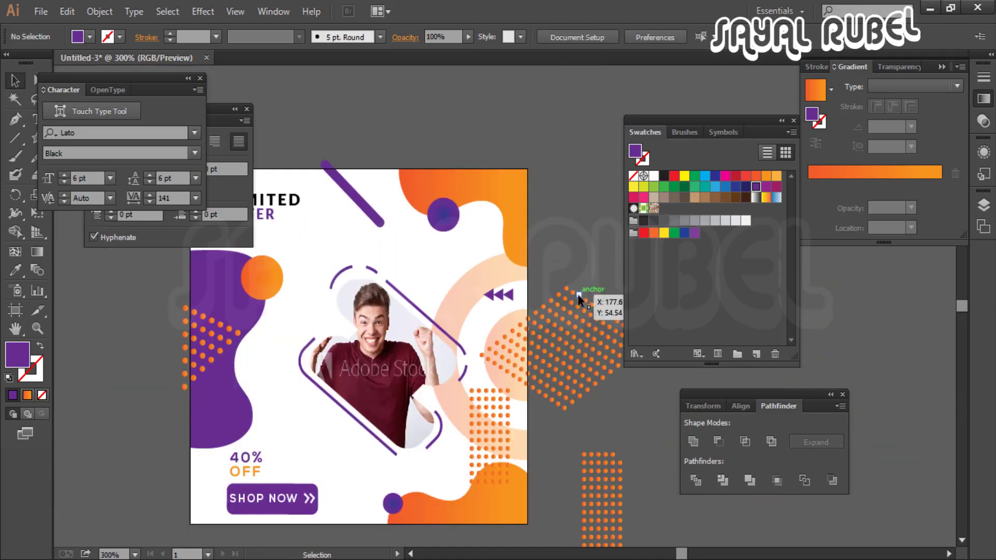
scroll(578, 297, right, 3)
drag(456, 404, 412, 357)
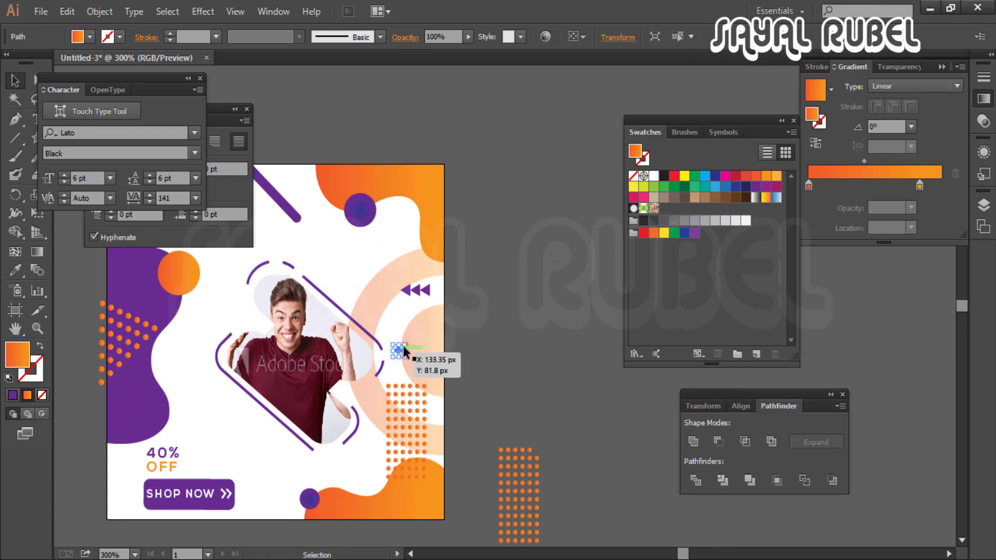
key(ctrl+minus)
Enlarge the man's photo together with its purple frame lines and shift them left towards the purple wave
click(406, 366)
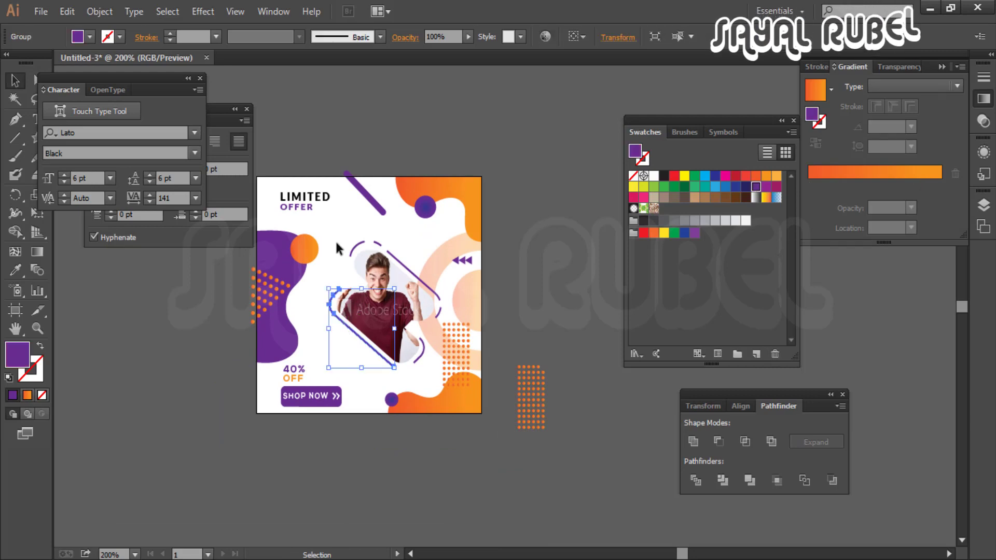
key(ctrl+shift+a)
drag(406, 362, 409, 362)
drag(329, 304, 304, 307)
click(540, 349)
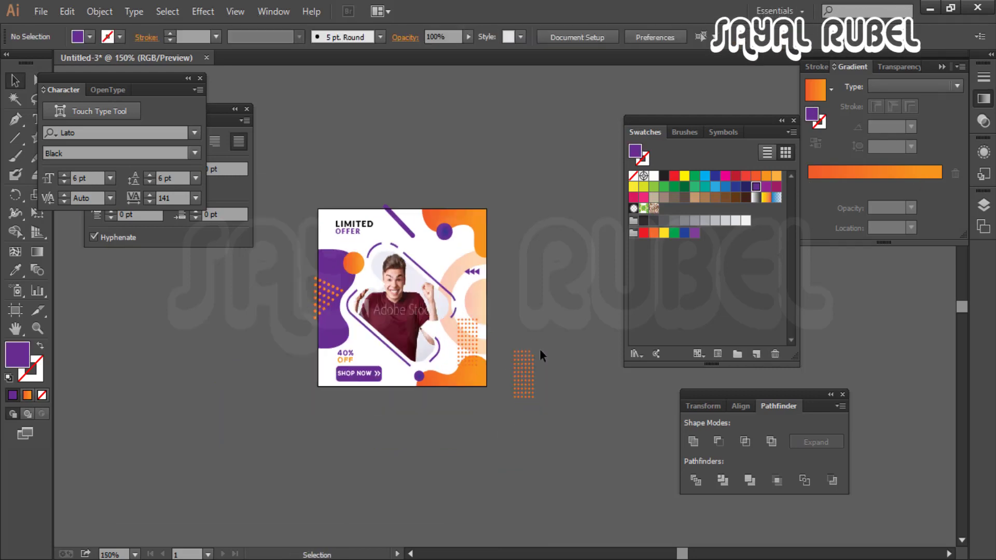
Trim the dot triangle on the purple wave so no dots overhang the artboard's left edge
key(ctrl+minus)
scroll(367, 373, up, 1)
drag(400, 309, 257, 396)
scroll(372, 334, up, 1)
drag(402, 174, 438, 299)
key(Delete)
Reshape the upper end of the diagonal purple bar so it ends flush with the artboard's top edge
scroll(437, 298, down, 1)
scroll(338, 243, up, 4)
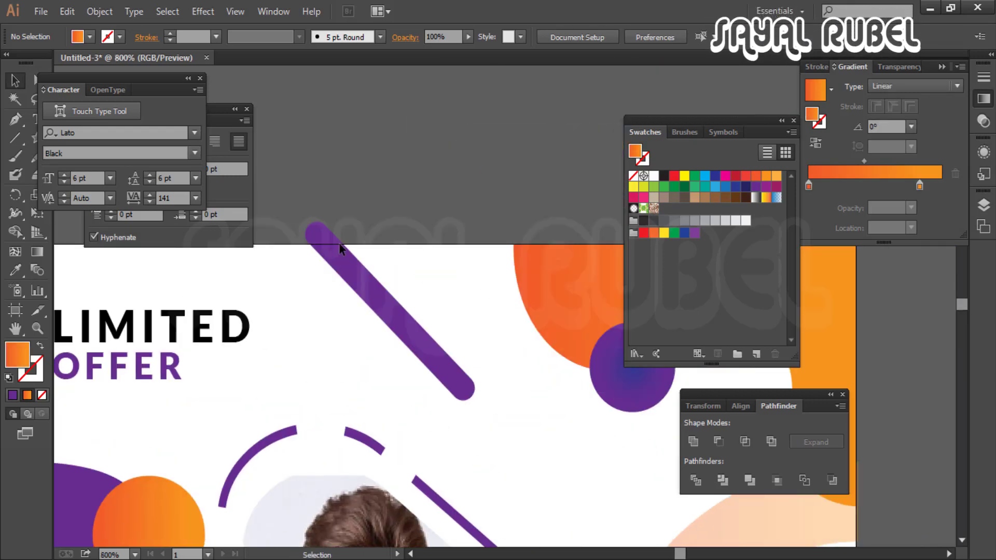
key(a)
click(338, 243)
mouse_move(312, 231)
mouse_down()
mouse_move(346, 243)
mouse_move(309, 226)
mouse_move(324, 244)
mouse_up()
scroll(455, 359, up, 2)
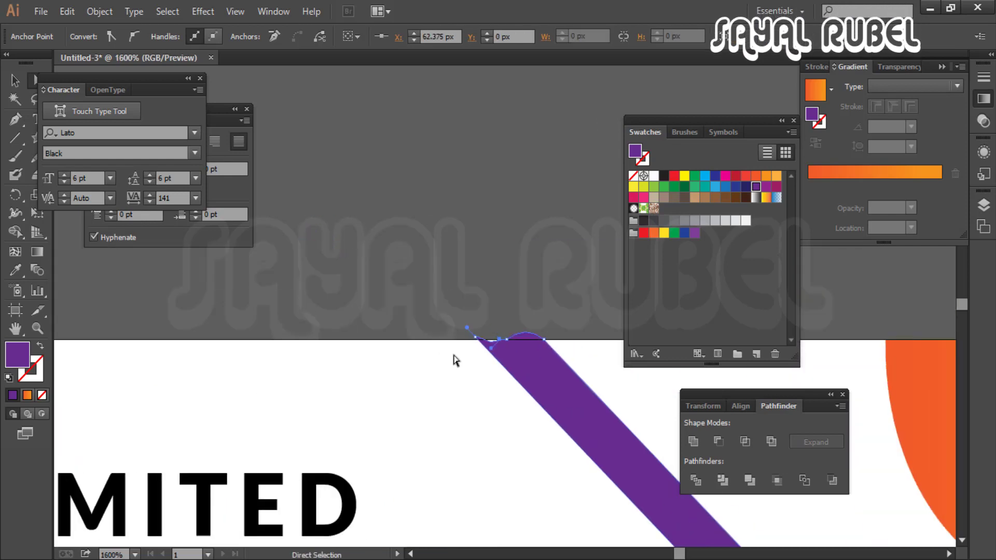
drag(474, 310, 479, 341)
key(p)
key(a)
drag(471, 332, 523, 339)
key(ctrl+=)
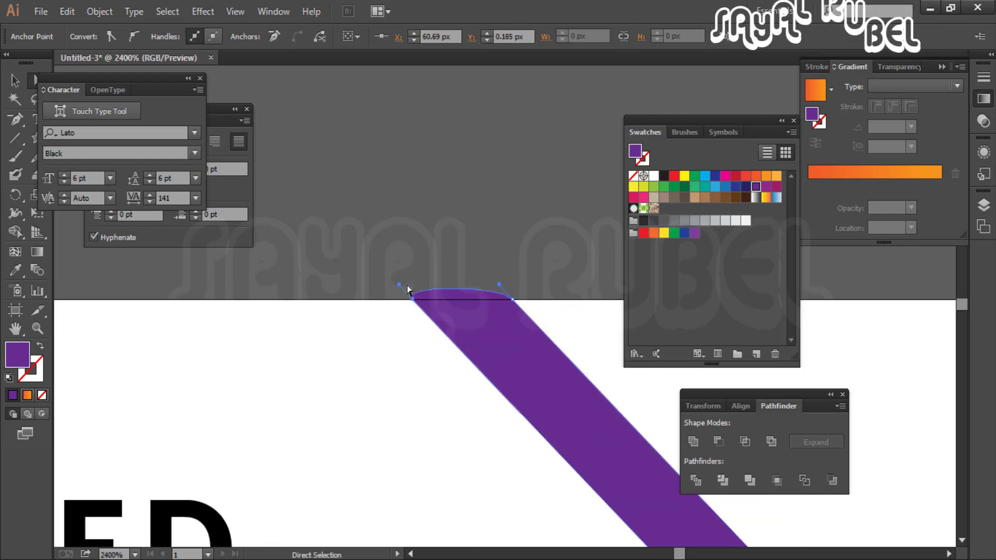
drag(468, 300, 487, 306)
click(506, 279)
Delete the spare orange dot grid lying outside the artboard
key(ctrl+minus)
key(ctrl+minus)
key(ctrl+minus)
key(ctrl+minus)
key(ctrl+minus)
key(ctrl+minus)
key(ctrl+minus)
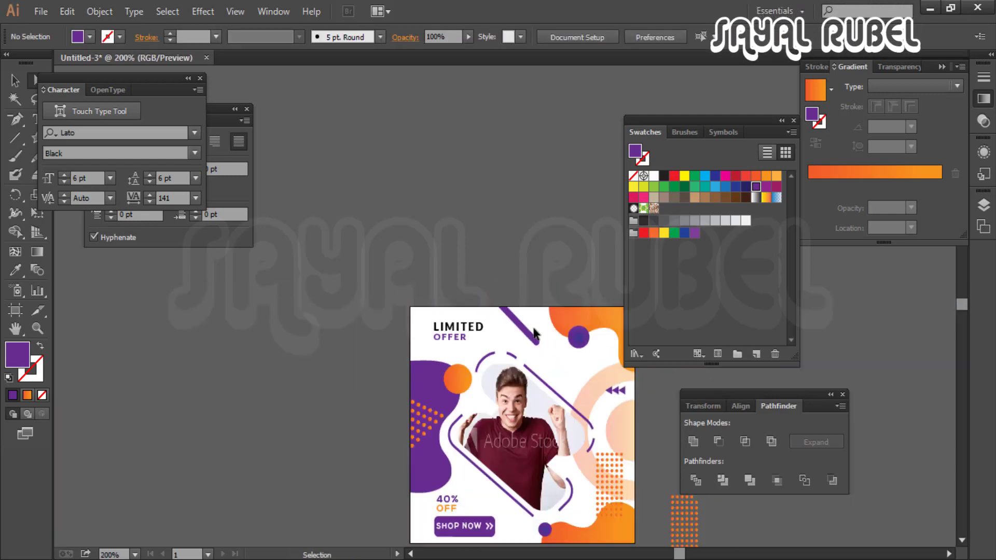
key(ctrl+z)
key(ctrl+=)
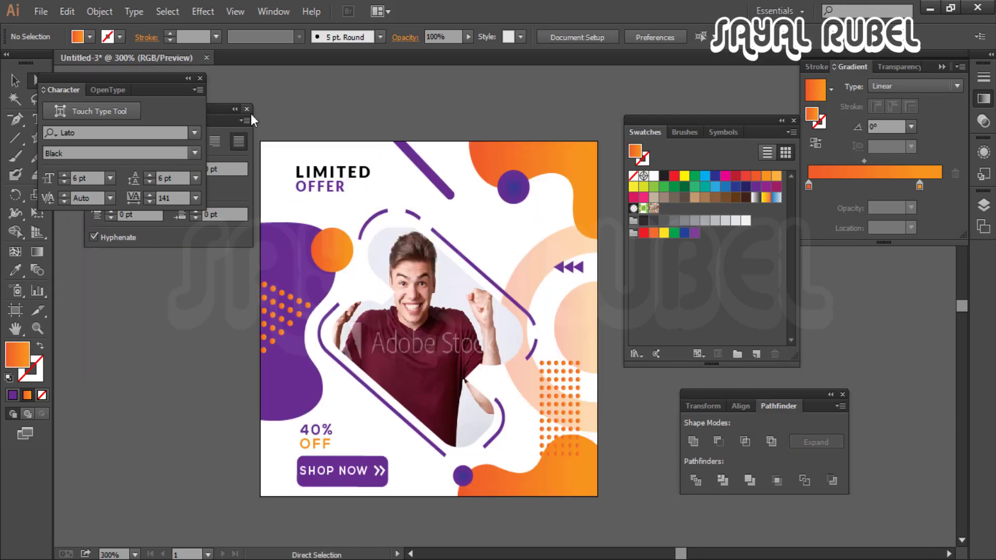
Close the floating Character, Paragraph, Swatches and Pathfinder panels to clear the view of the artboard
click(200, 78)
click(246, 108)
click(793, 121)
click(842, 394)
scroll(685, 316, up, 2)
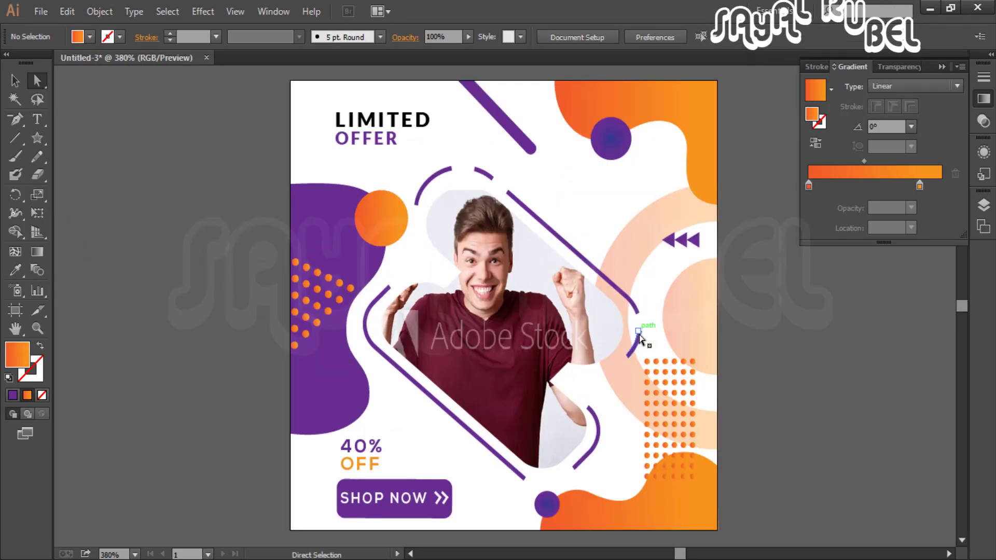
Draw a short vertical line above the 40% text and give it a 2 pt orange gradient stroke
key(p)
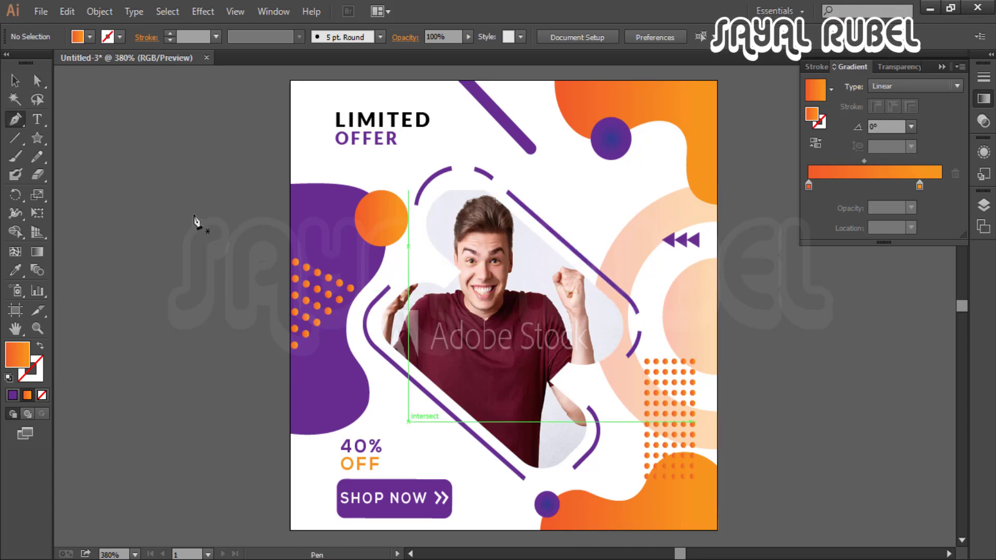
key(backslash)
drag(397, 394, 397, 430)
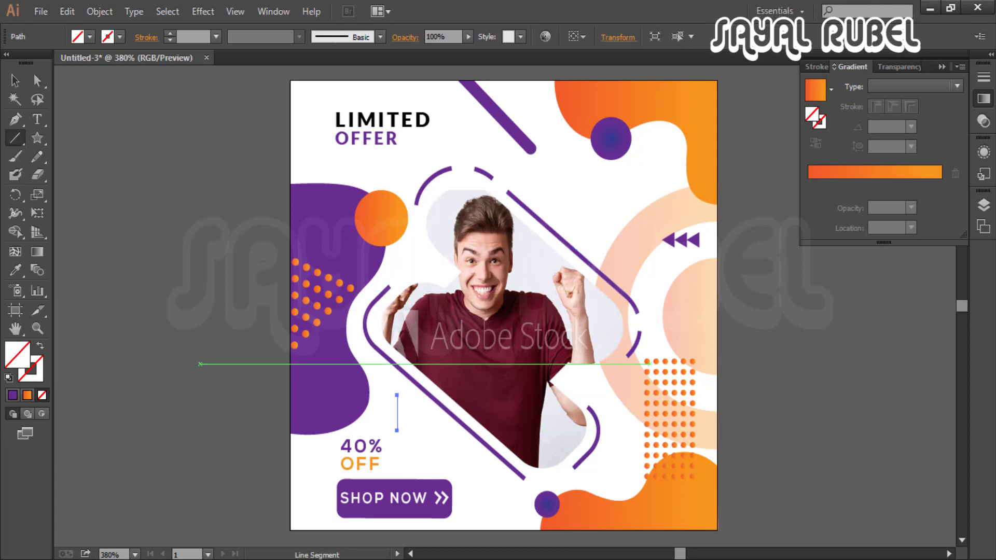
click(27, 395)
key(shift+x)
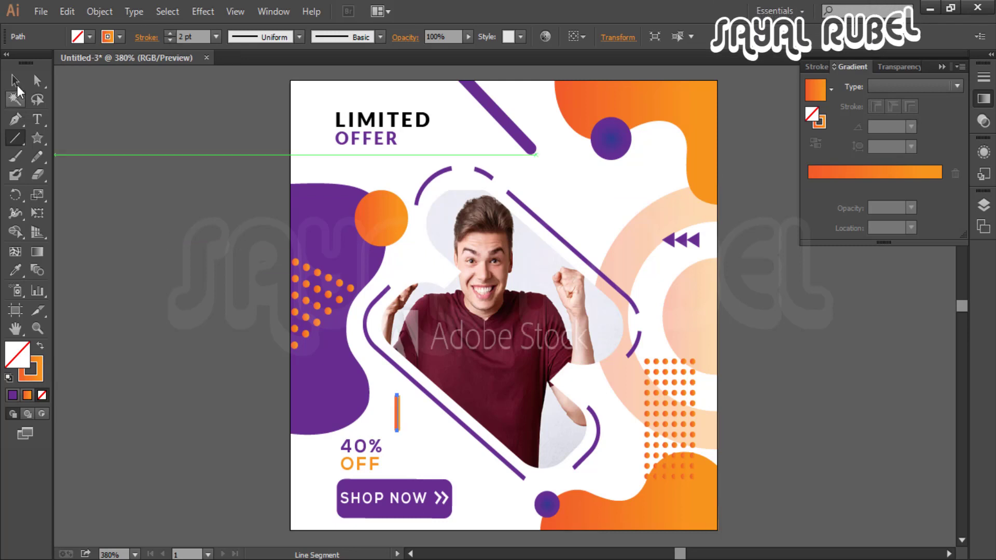
click(15, 81)
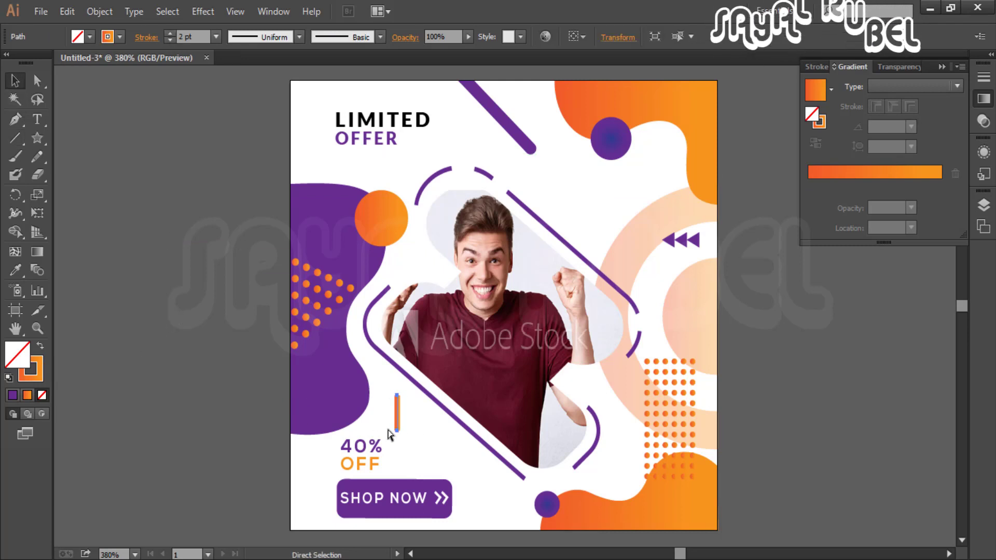
Add a horizontal copy of the orange line across its middle to form a plus sign
click(398, 418)
drag(409, 433, 418, 471)
key(ctrl+shift+a)
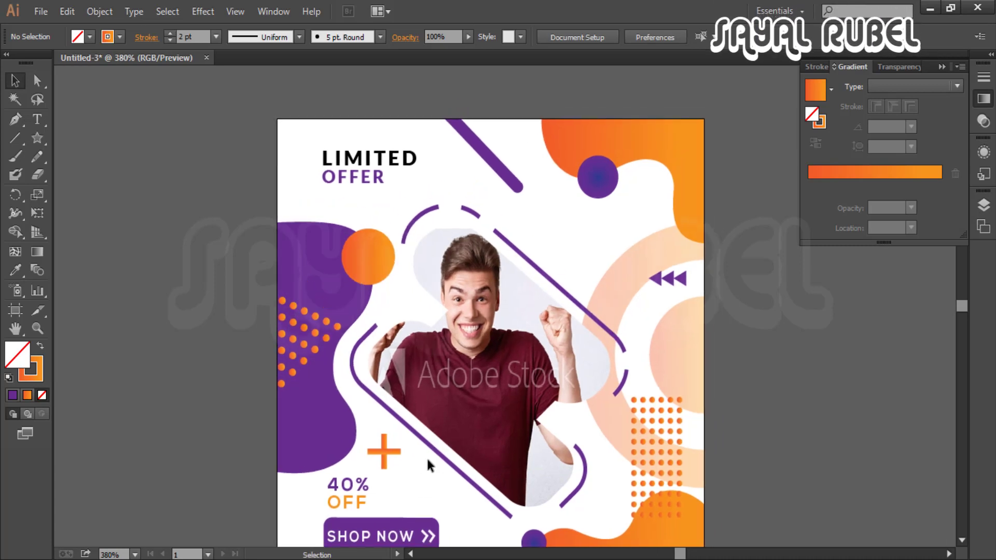
Shrink the plus sign, set its stroke to 1 pt and move it up between the purple wave and the photo frame
click(385, 451)
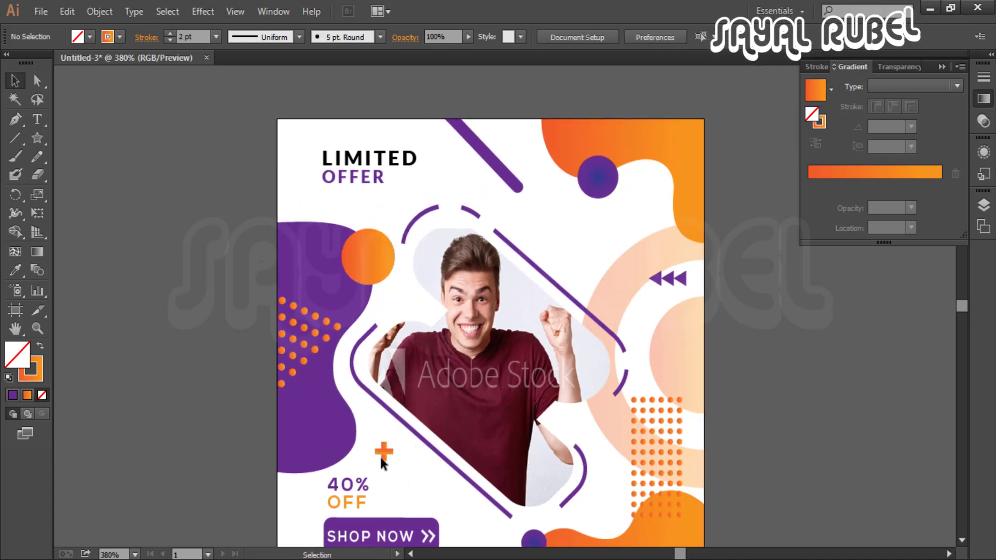
click(170, 41)
drag(384, 451, 372, 428)
key(ctrl+shift+a)
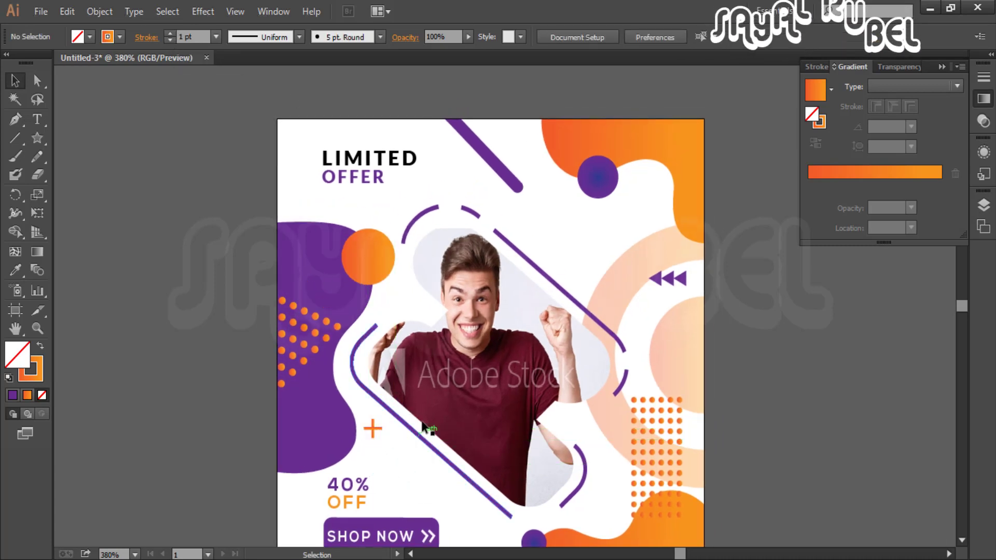
Enlarge the LIMITED OFFER heading in the artboard's upper left
scroll(569, 289, down, 2)
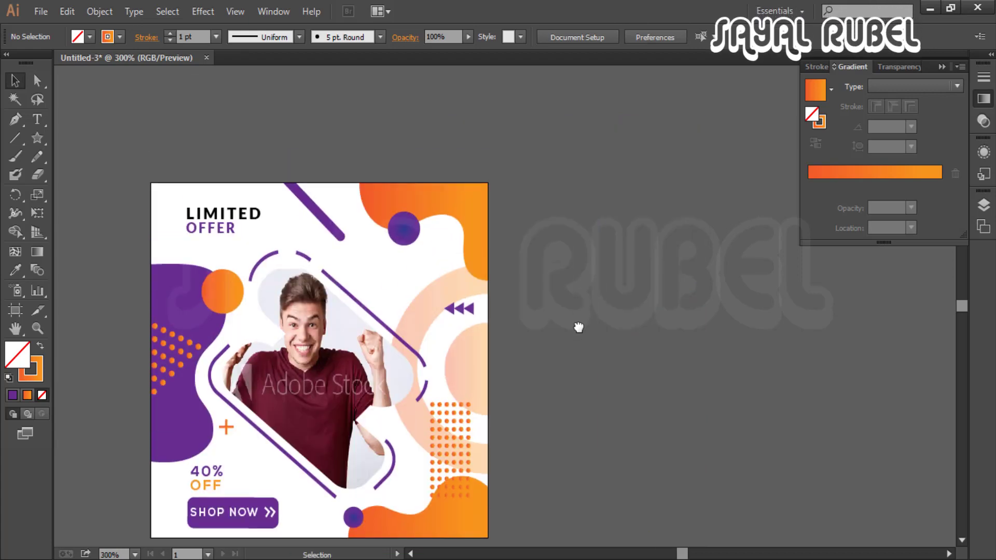
click(223, 217)
drag(261, 237, 284, 250)
click(545, 291)
scroll(544, 291, down, 1)
scroll(456, 326, up, 1)
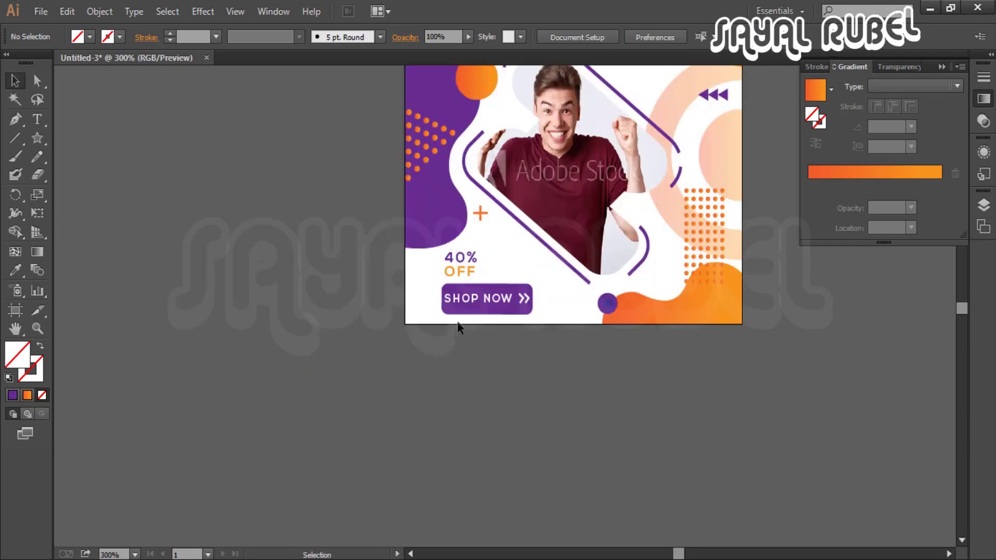
Widen the SHOP NOW button's purple rectangle slightly to the left and group it with its label and arrows
click(451, 301)
drag(439, 301, 435, 301)
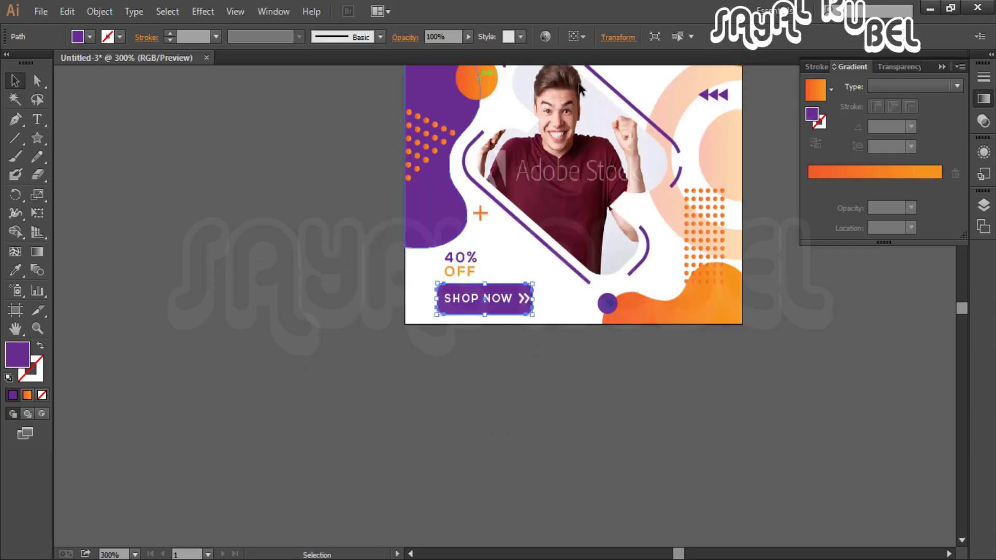
shift+click(524, 297)
key(ctrl+g)
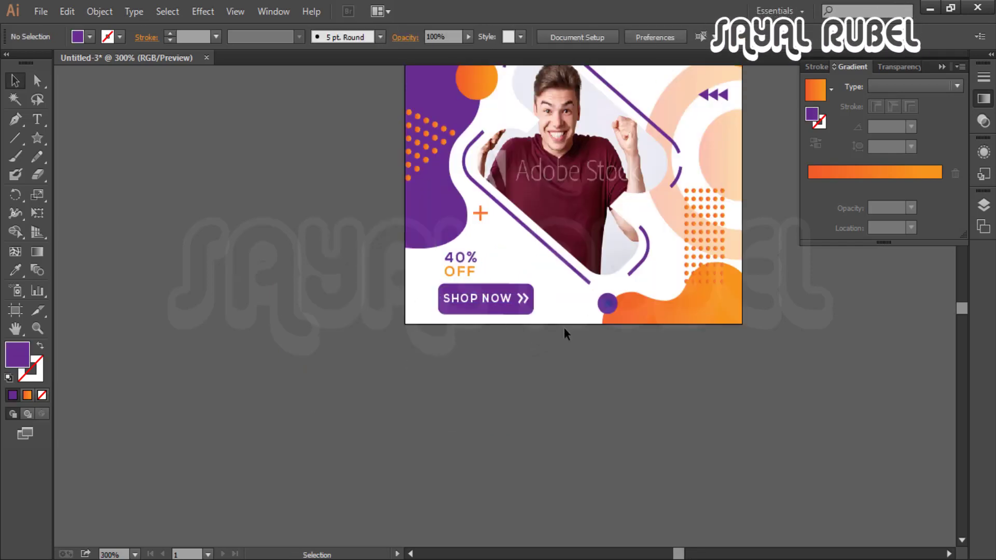
Undo the button's grouping and distribute its rectangle, label and arrows by their vertical centres
key(ctrl+minus)
key(ctrl+z)
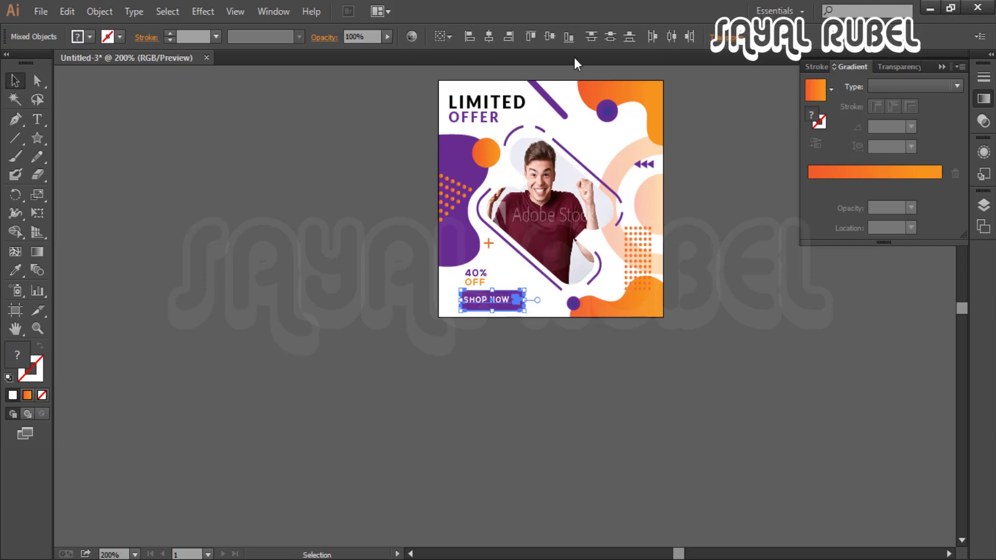
click(613, 41)
scroll(449, 387, up, 3)
click(505, 300)
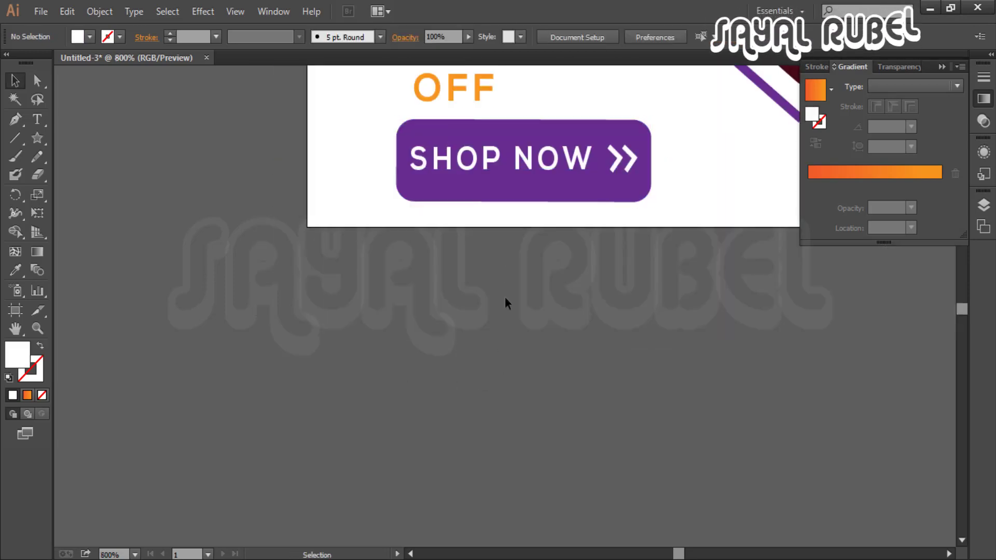
scroll(511, 300, down, 2)
key(ctrl+0)
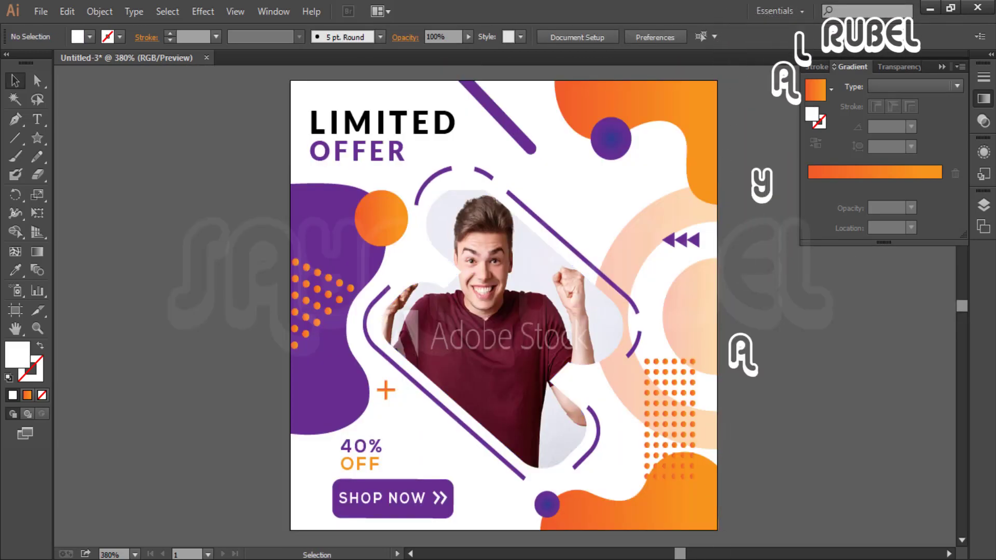